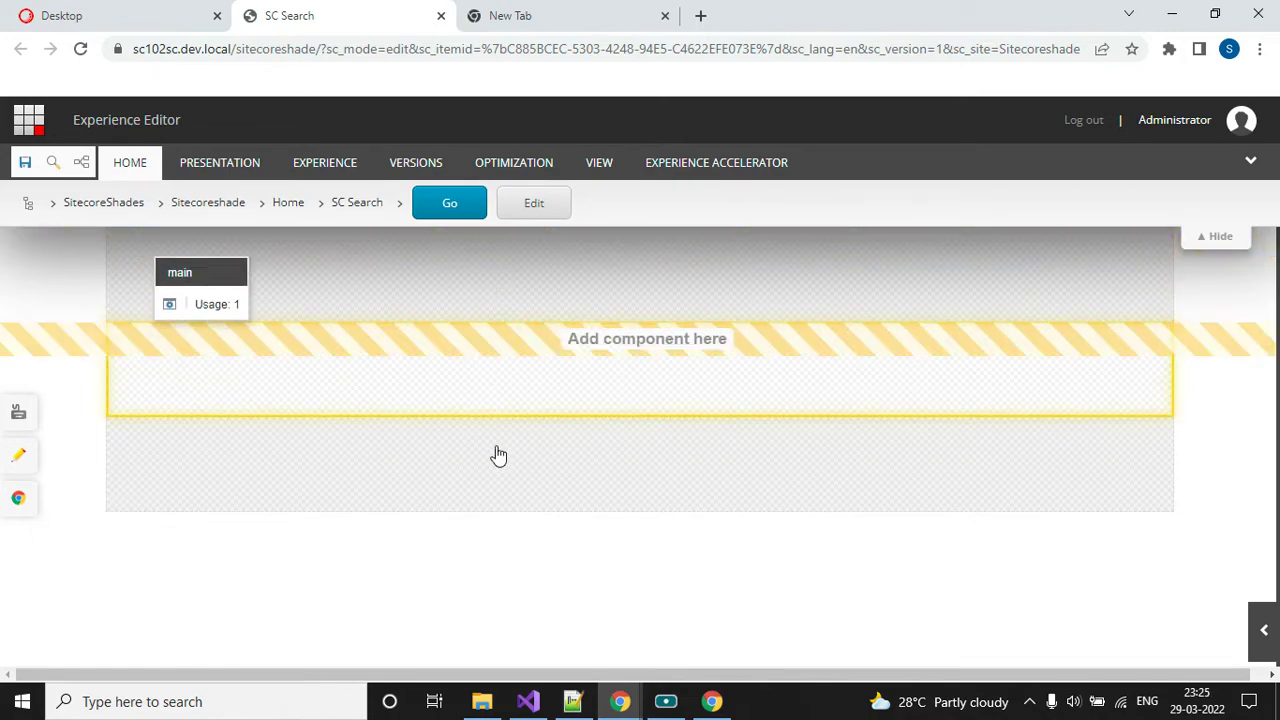
- View the existing Search page in the incognito browser window, then return to the SC Search page in the Experience Editor
mouse_move(625, 700)
left_click(720, 615)
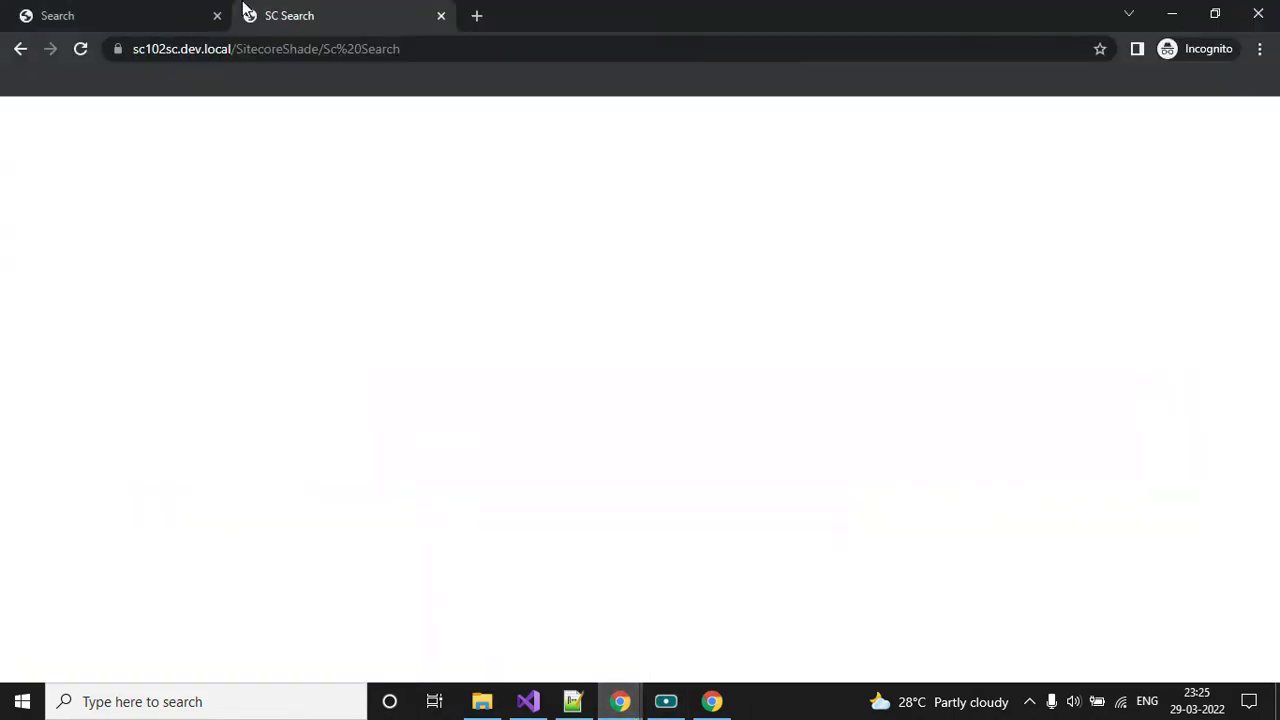
left_click(140, 24)
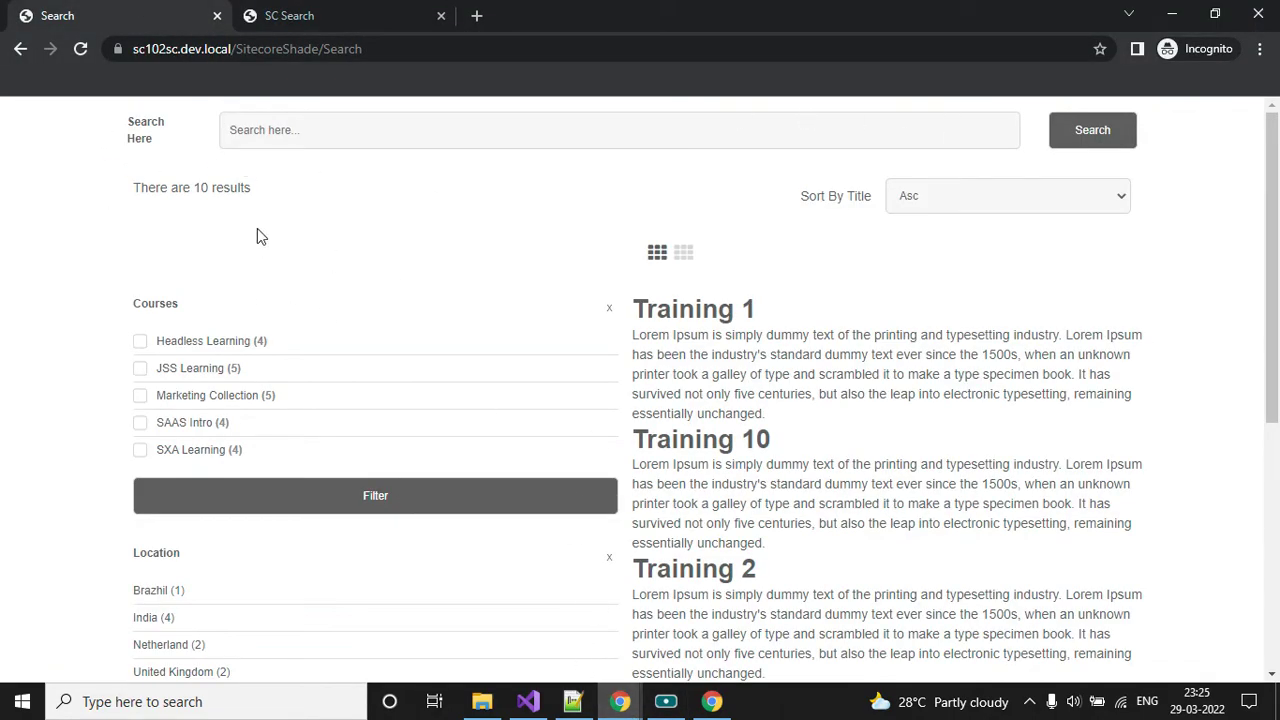
mouse_move(625, 705)
left_click(534, 640)
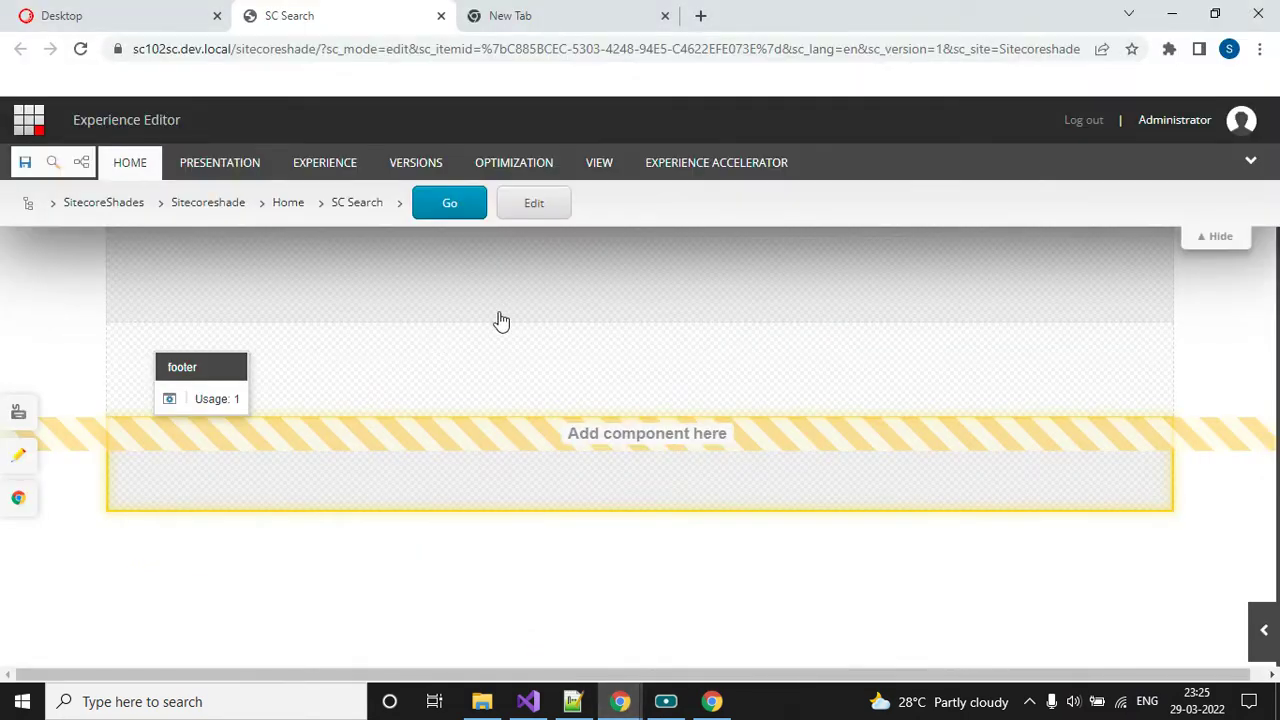
- Add a Splitter (Rows) rendering from the page structure components to the main placeholder of the SC Search page
left_click(530, 377)
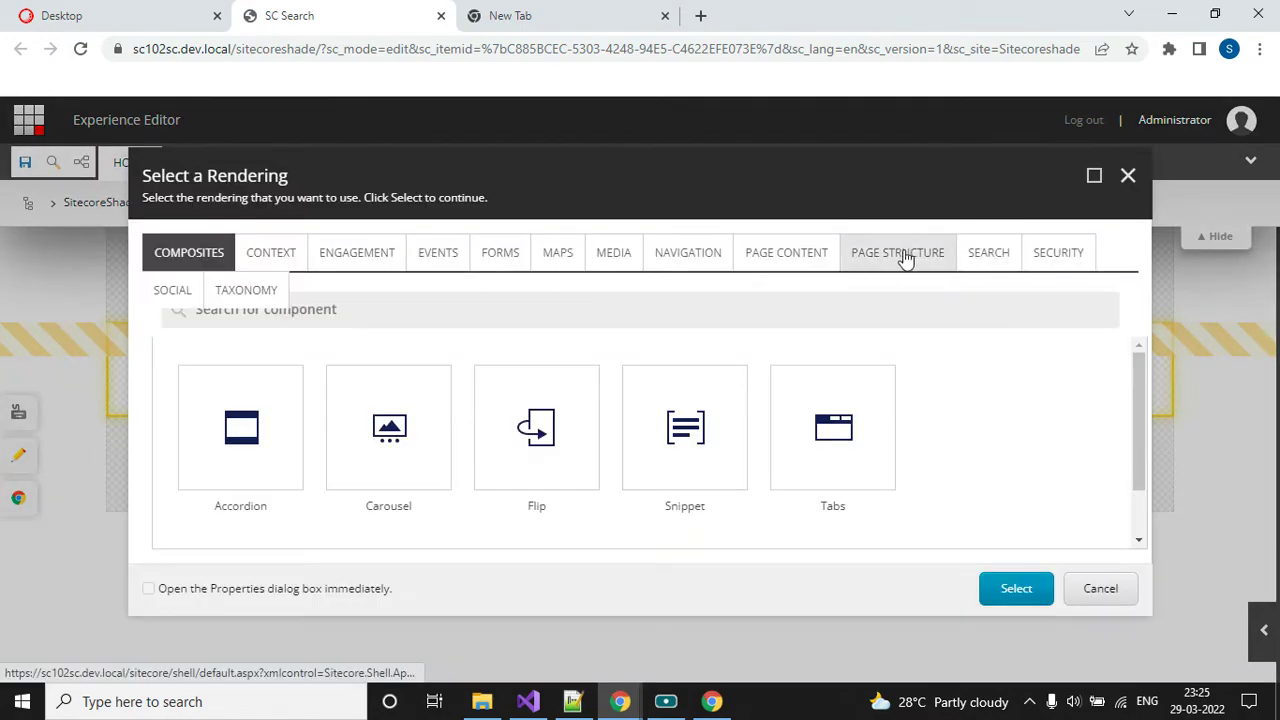
left_click(897, 252)
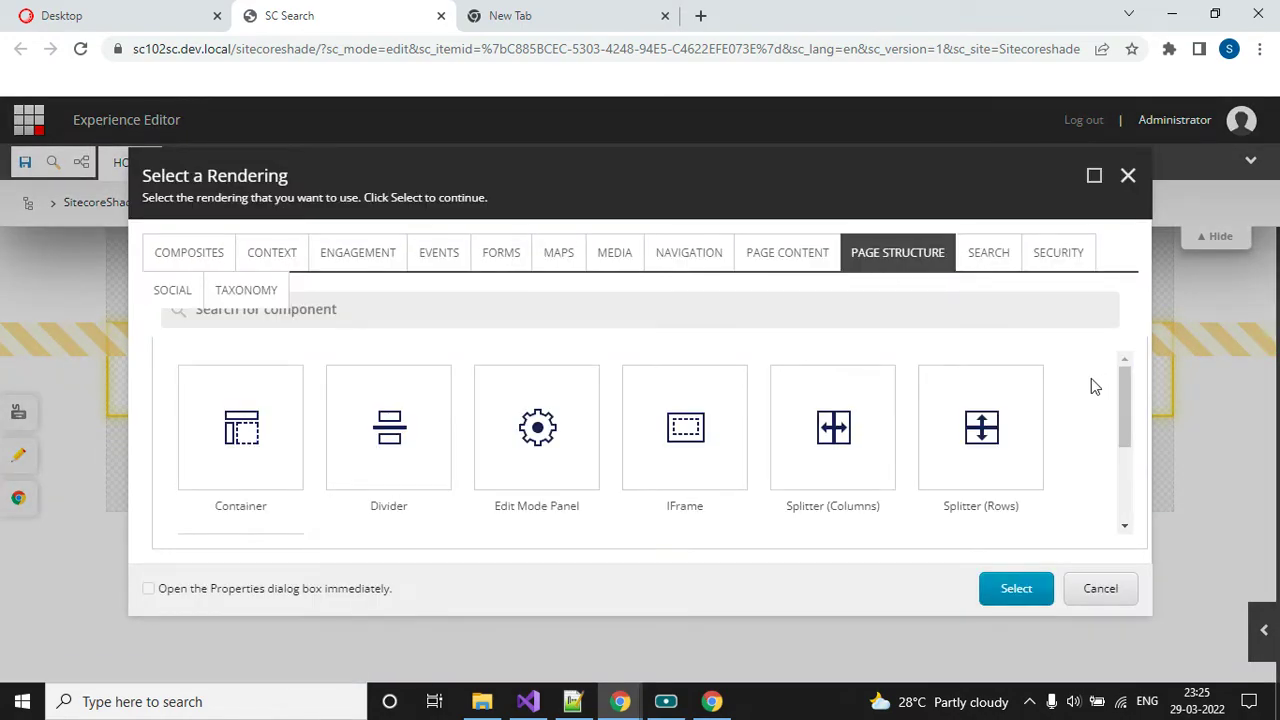
scroll(1066, 409, "down", 3)
scroll(1066, 409, "up", 3)
left_click(980, 428)
left_click(1016, 588)
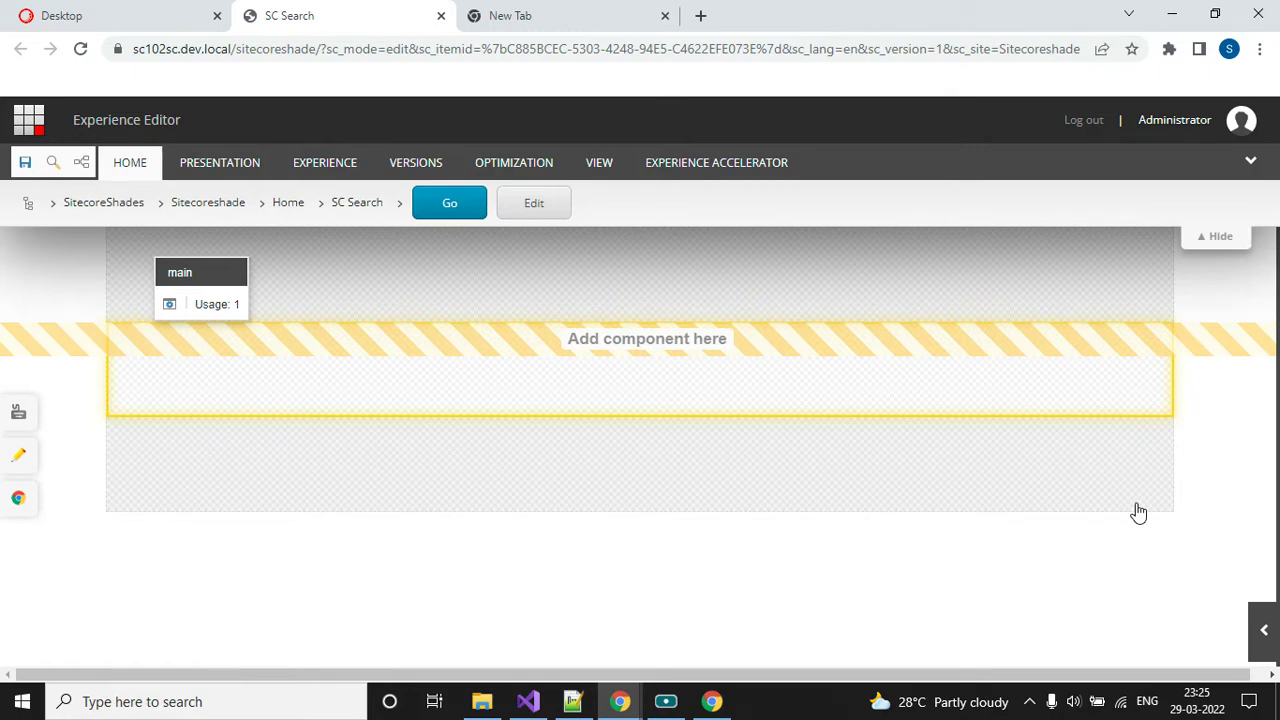
- Place a Search Box component from the toolbox in the first row of the splitter
left_click(516, 411)
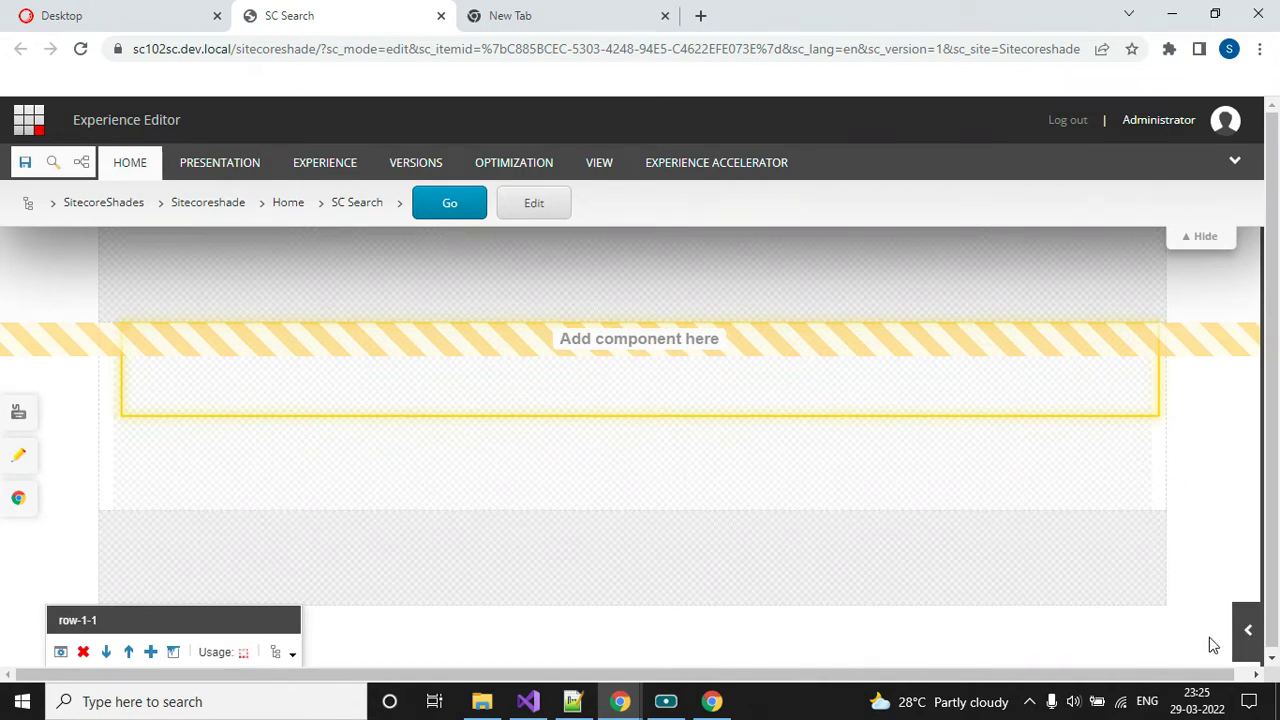
left_click(1248, 630)
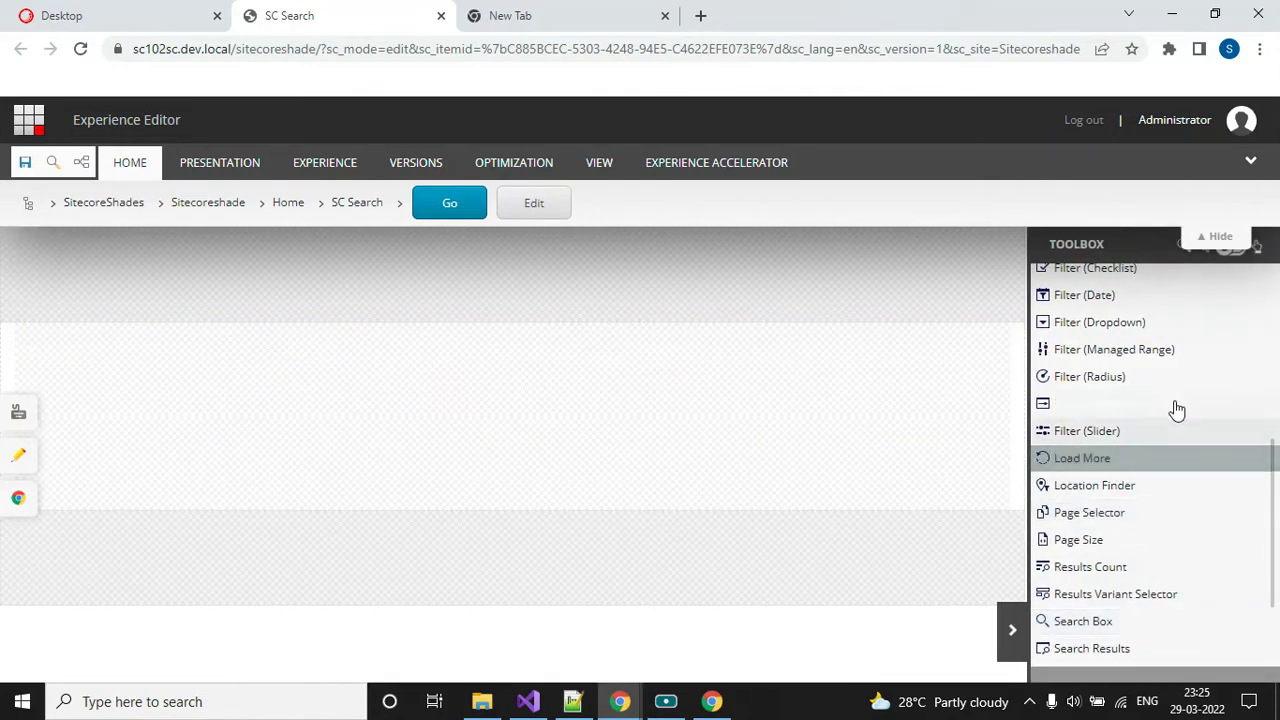
scroll(1189, 474, "up", 1)
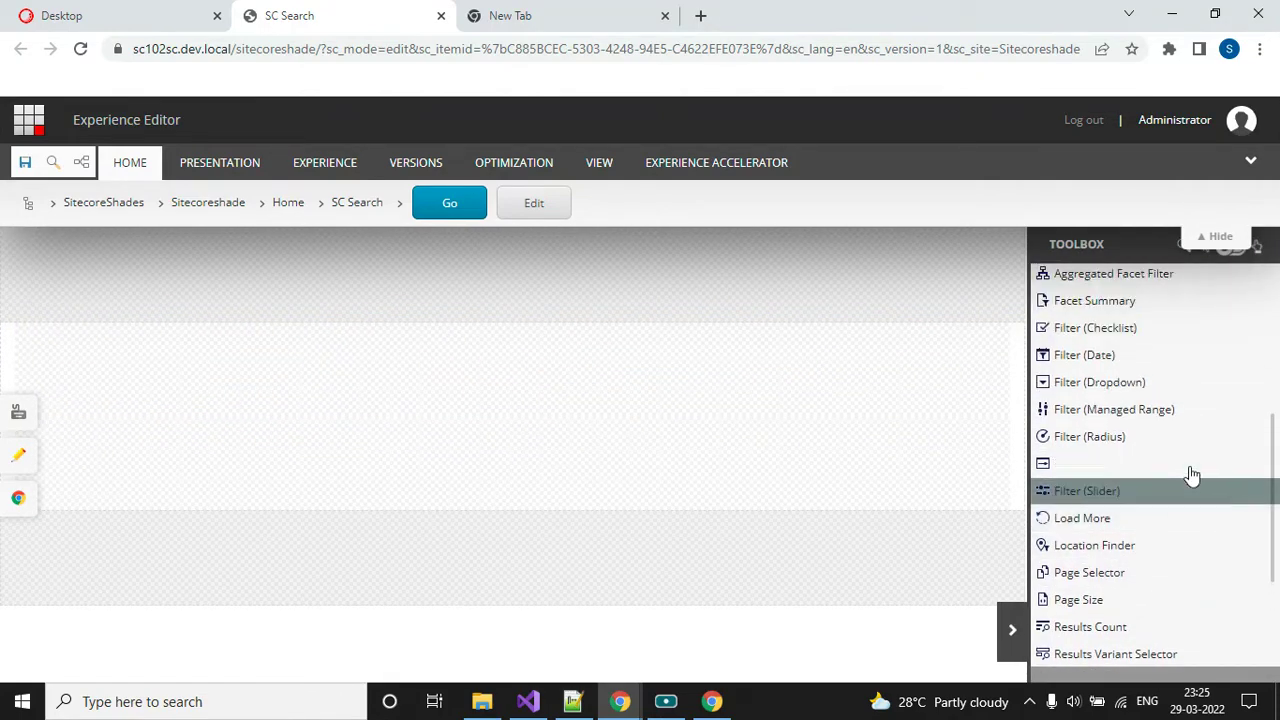
scroll(1192, 474, "up", 5)
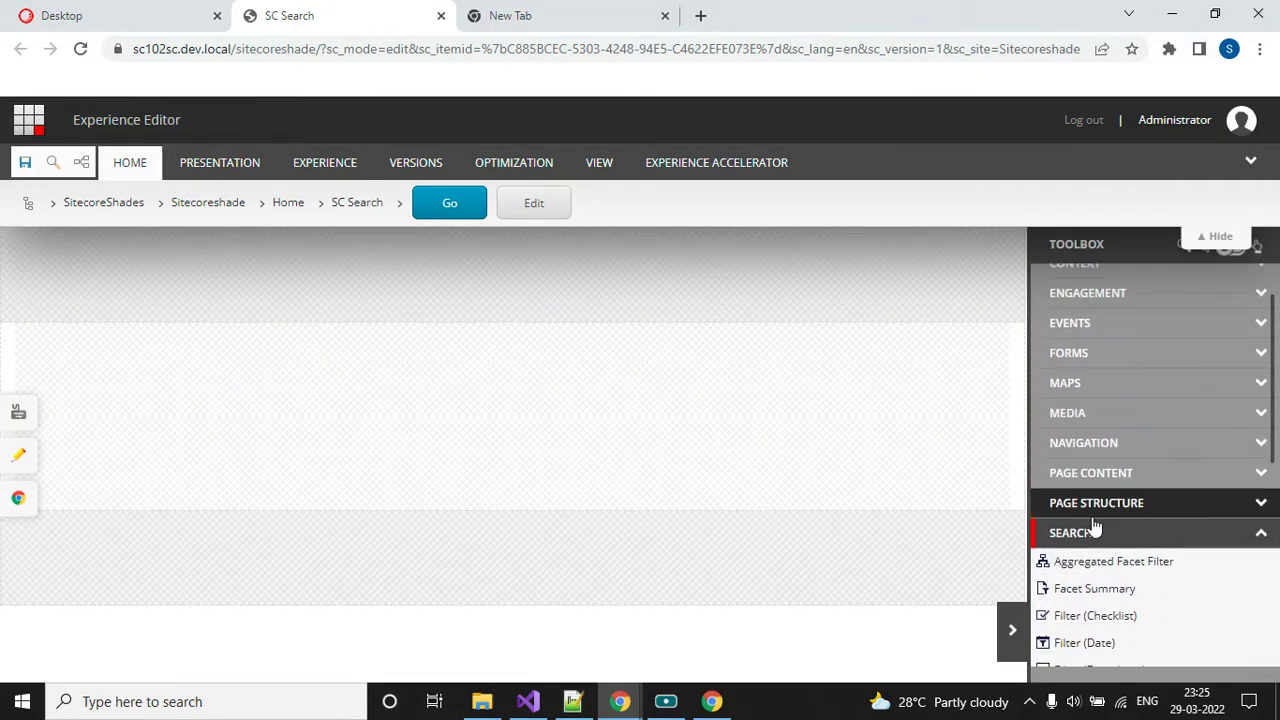
scroll(1166, 490, "down", 6)
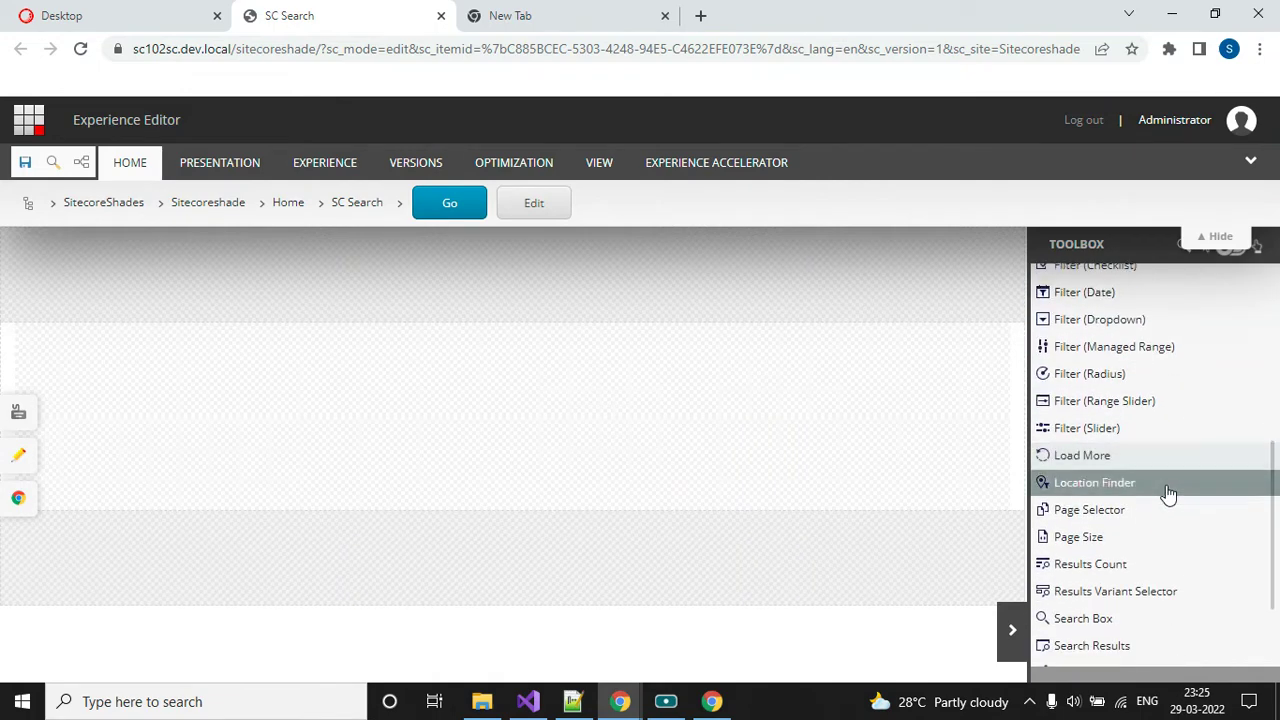
left_click_drag(1060, 618, 512, 370)
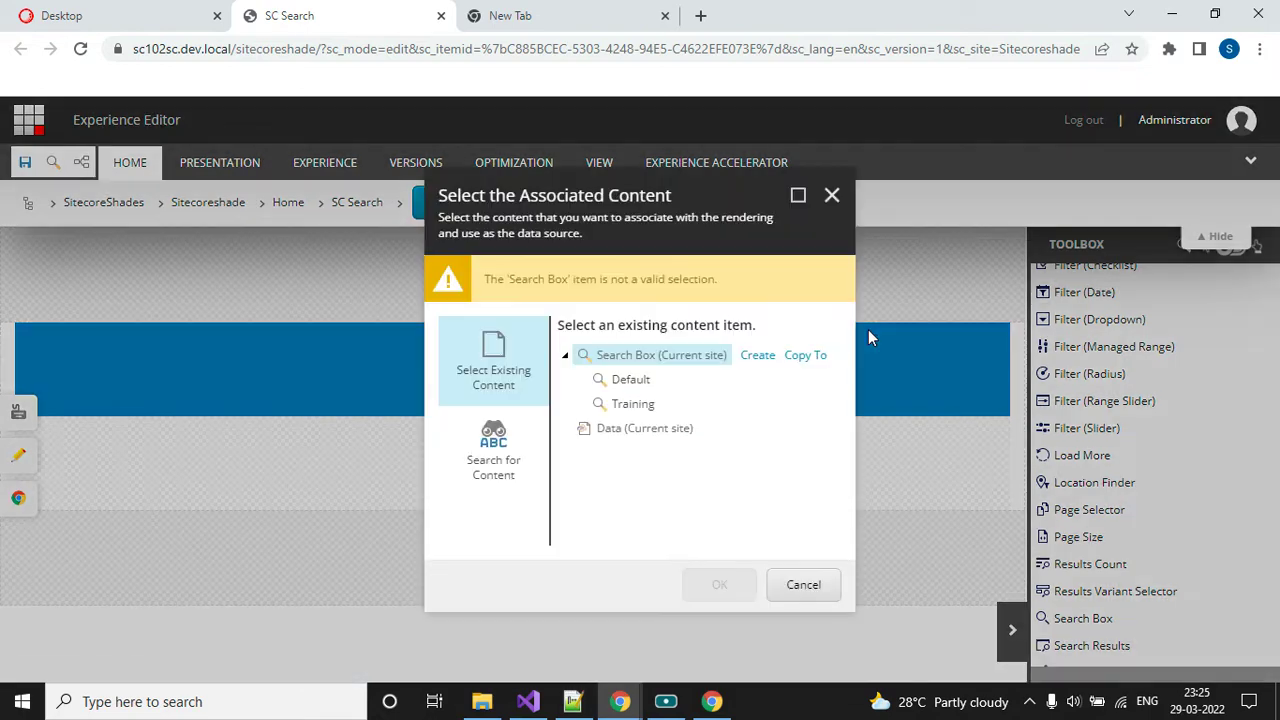
- Create a datasource named "Sc search box" under Data (Current site) and associate it with the Search Box
left_click(612, 430)
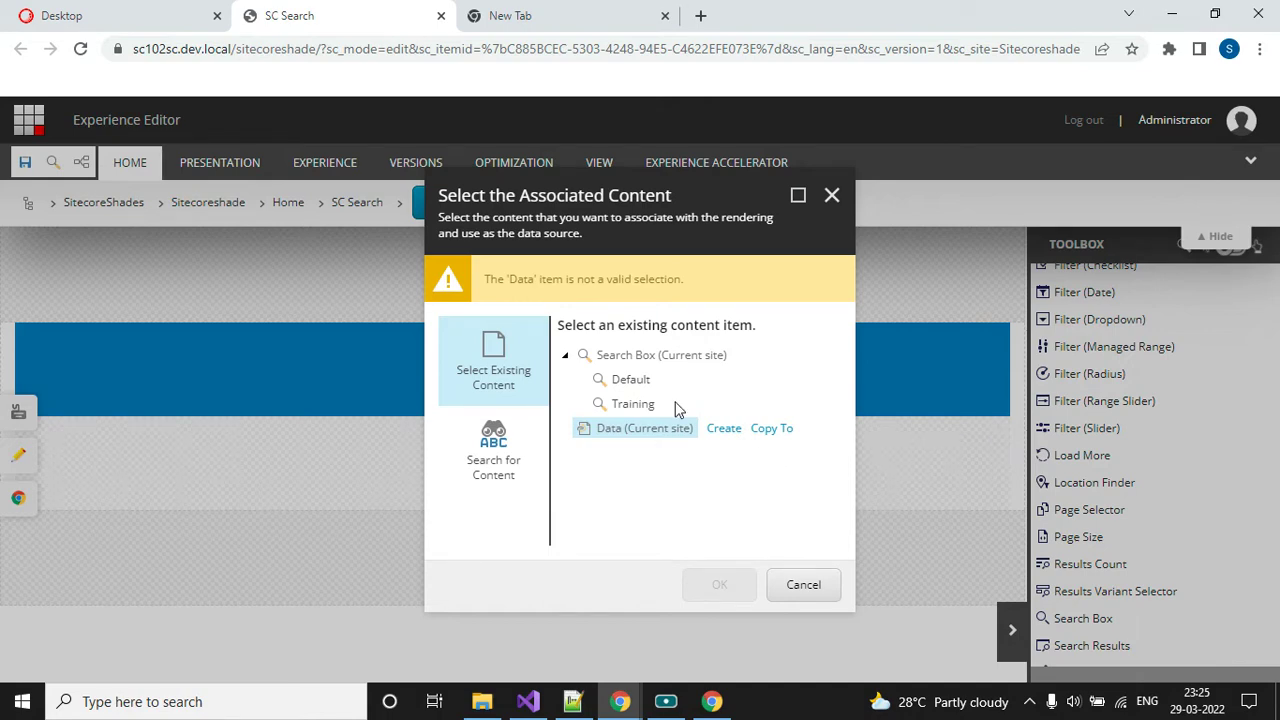
left_click(667, 362)
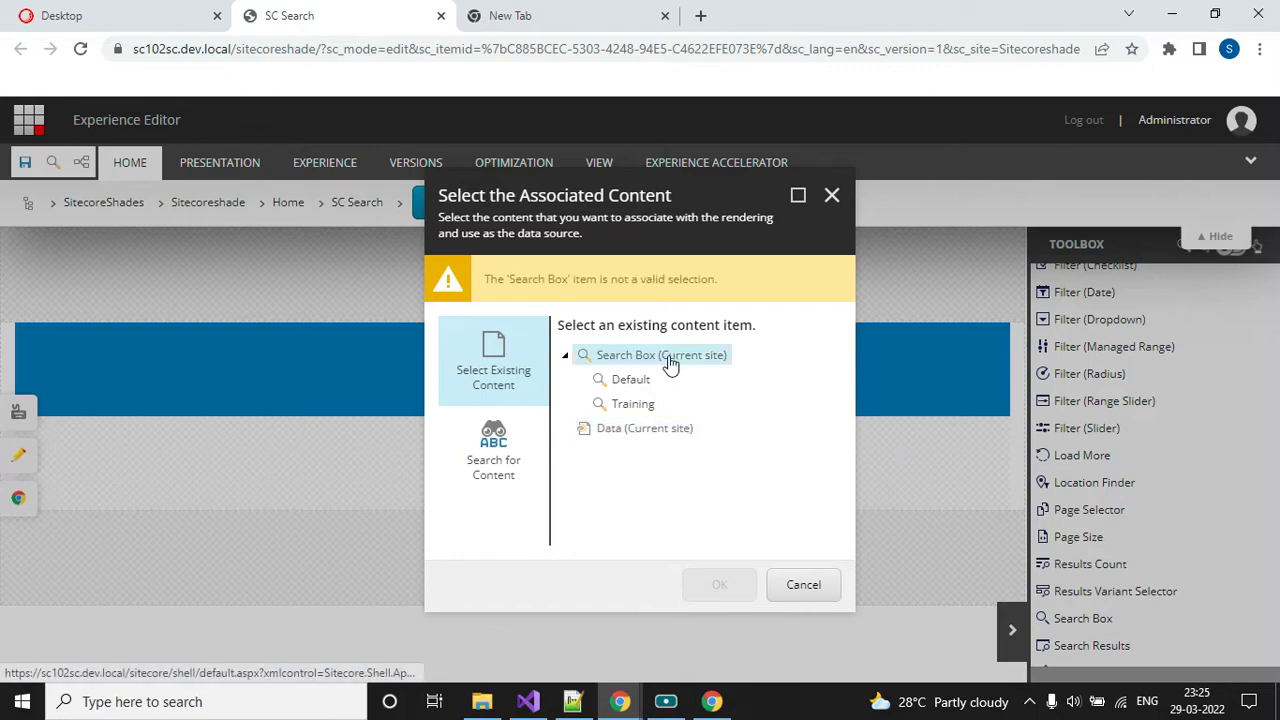
left_click(666, 436)
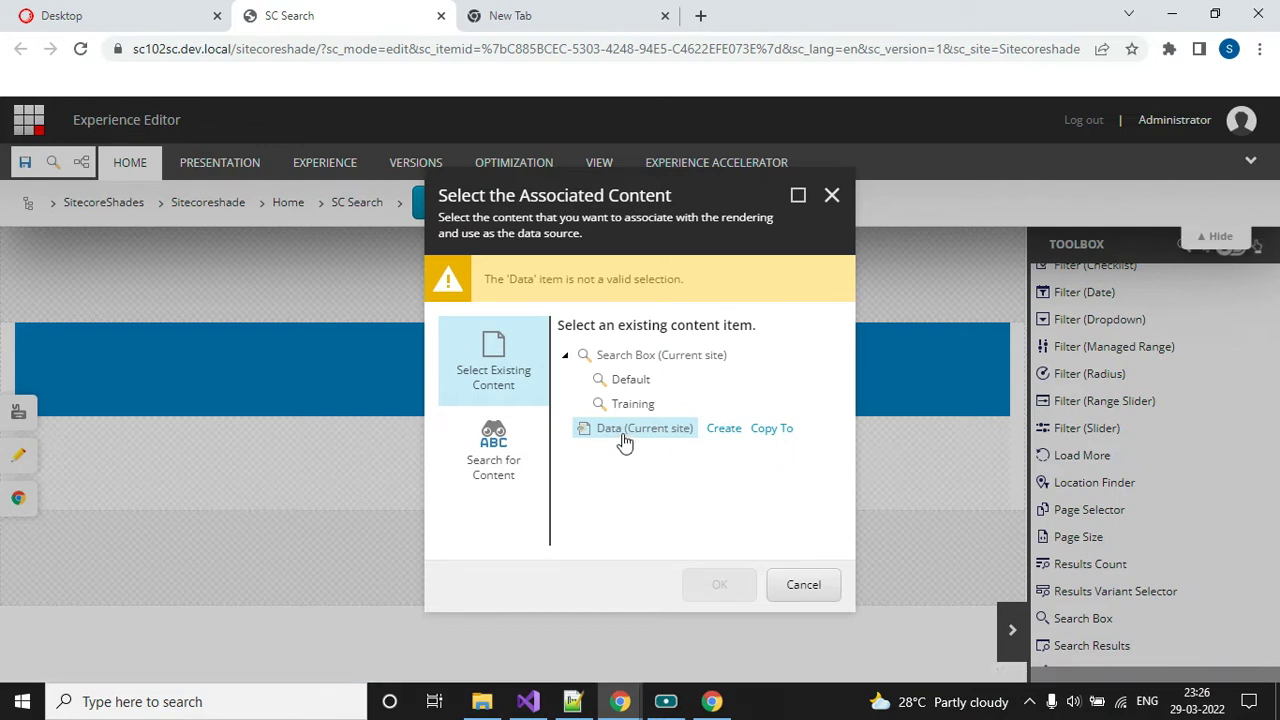
left_click(722, 430)
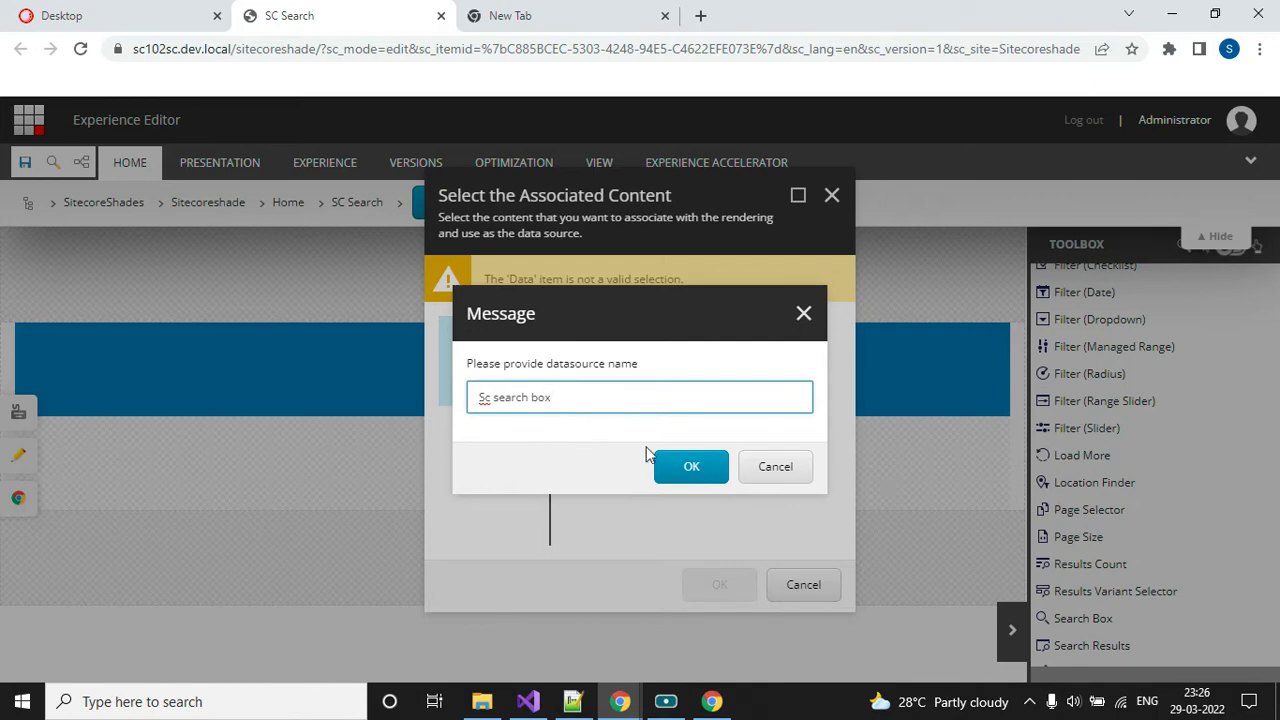
left_click(678, 466)
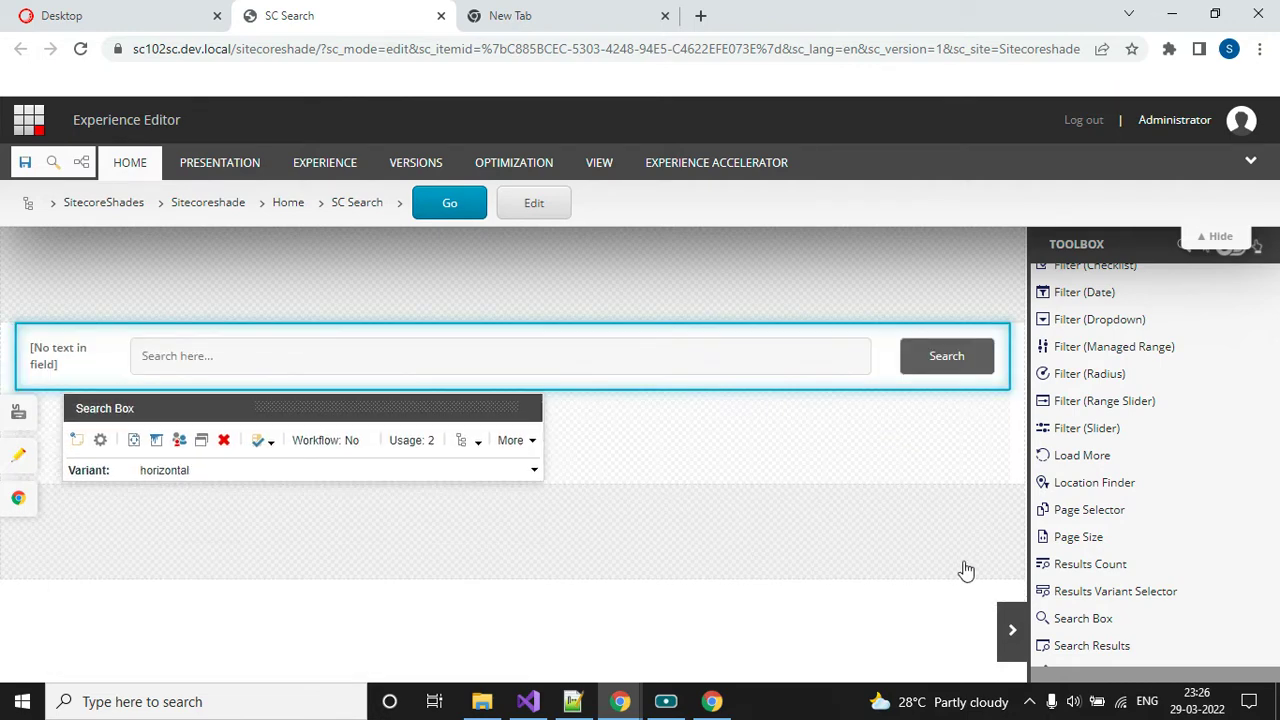
- Collapse the toolbox, set the search textbox label to "Hey, you can search here" and save the page
left_click(1012, 630)
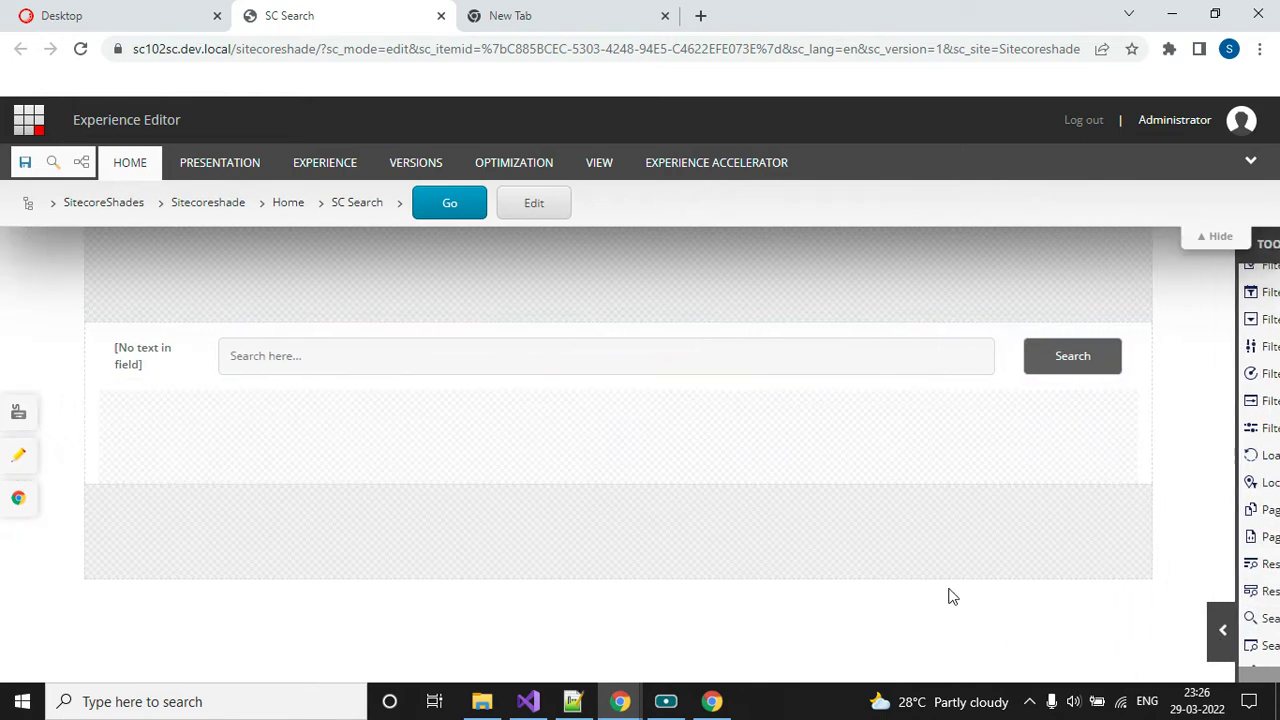
left_click(156, 355)
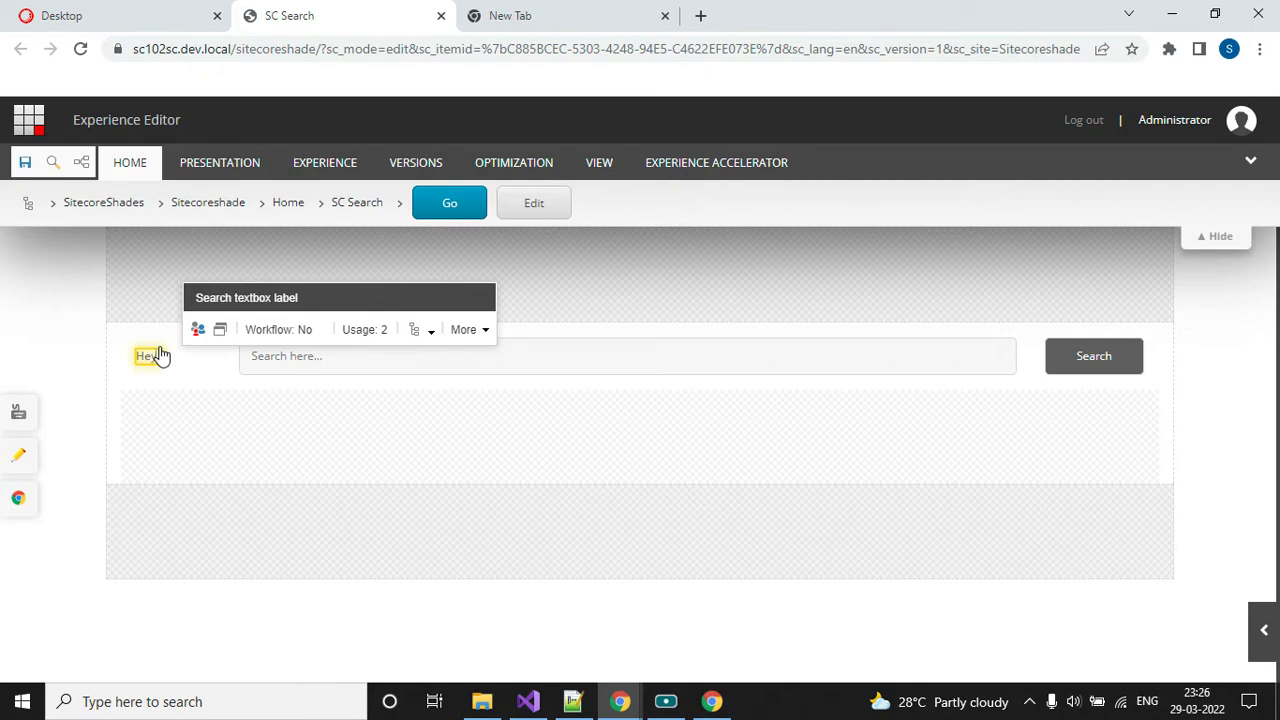
type("Hey, you can search here")
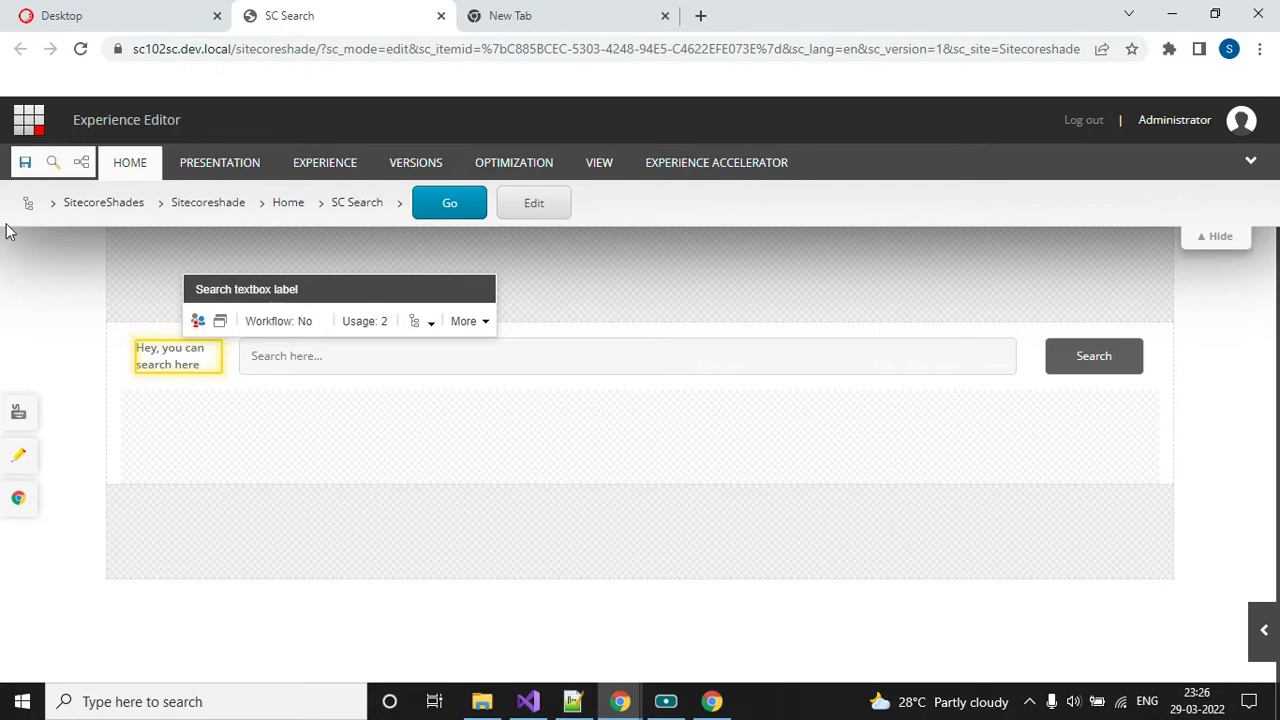
left_click(26, 165)
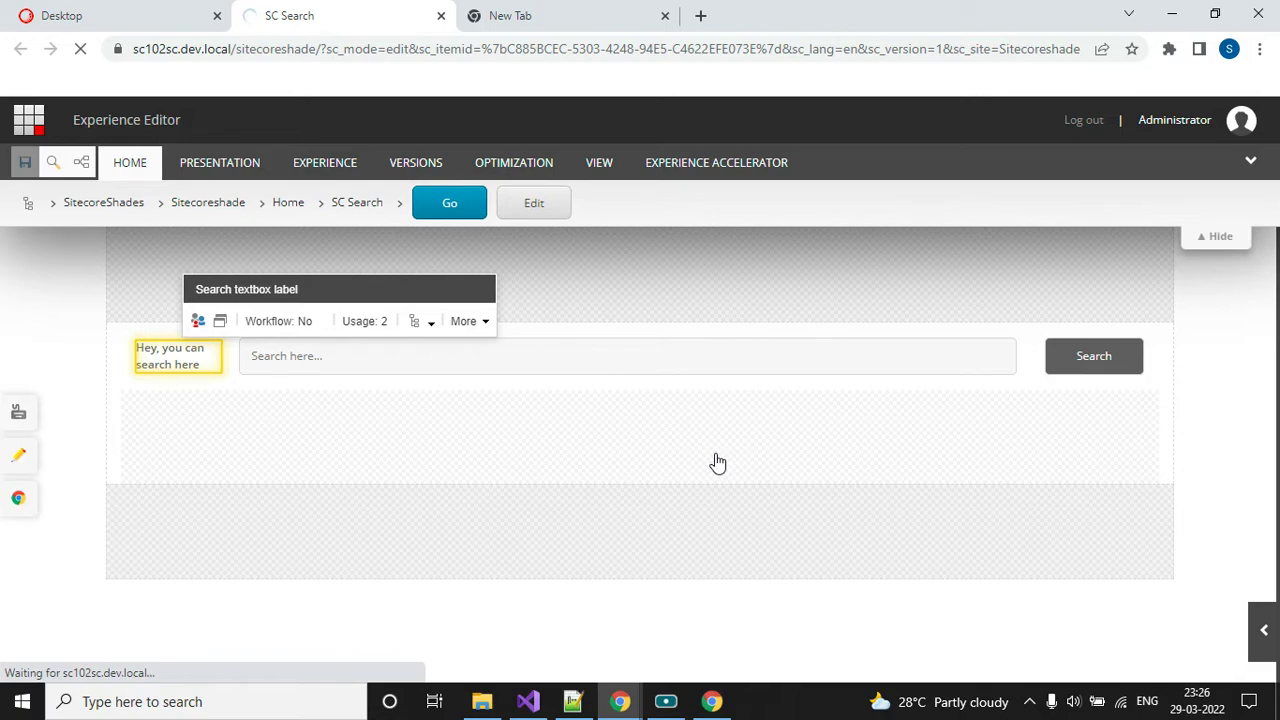
- Check the search suggestions for "train" on the existing Search page in the incognito window, then return to the Experience Editor
mouse_move(620, 700)
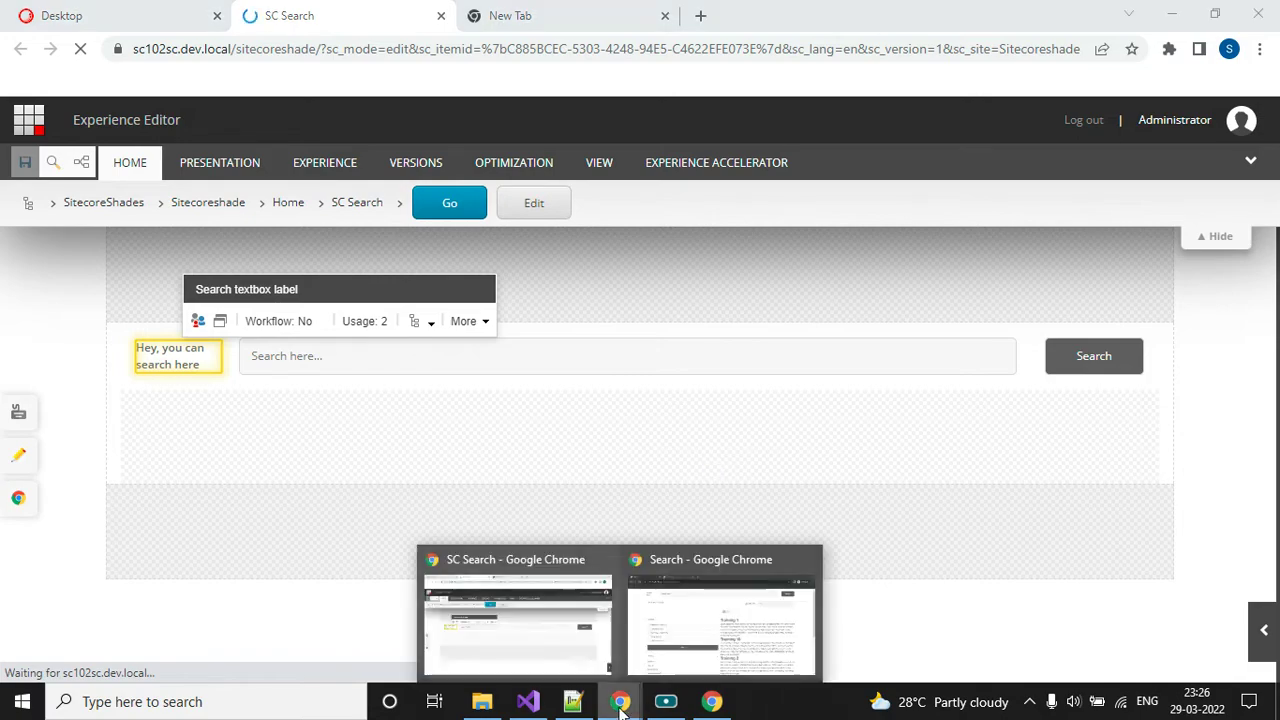
left_click(720, 625)
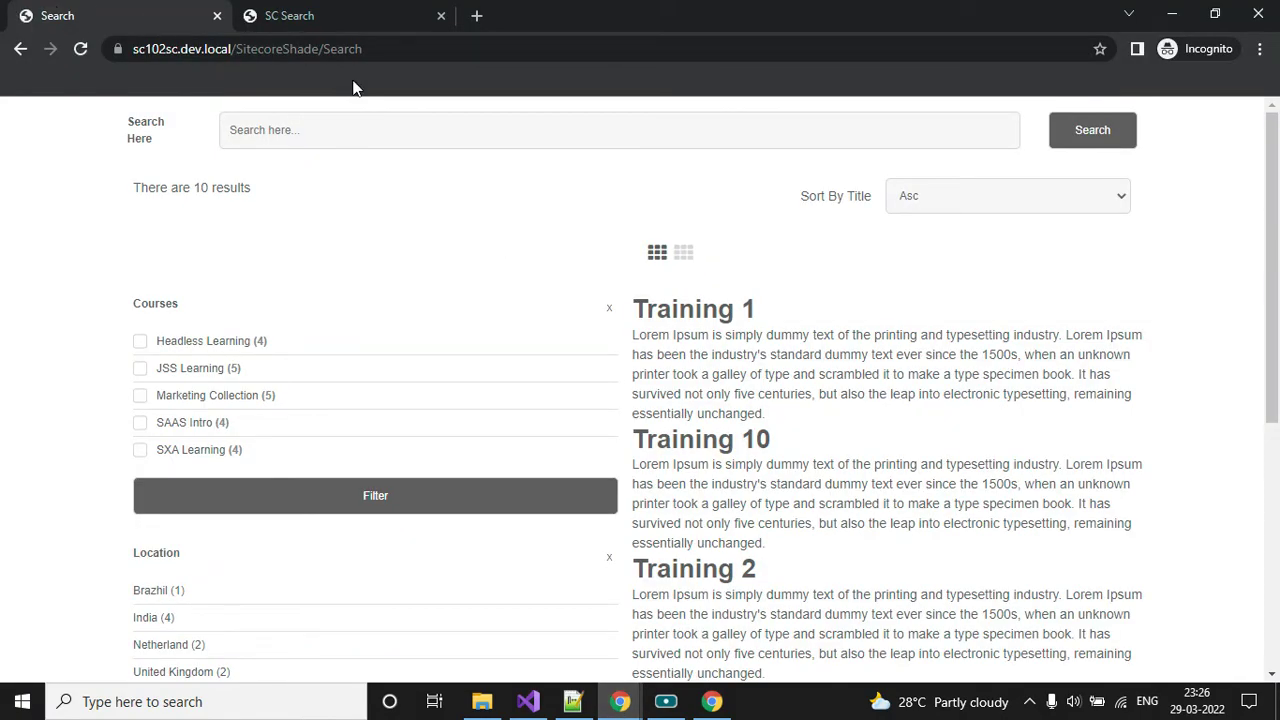
left_click(340, 126)
type("train")
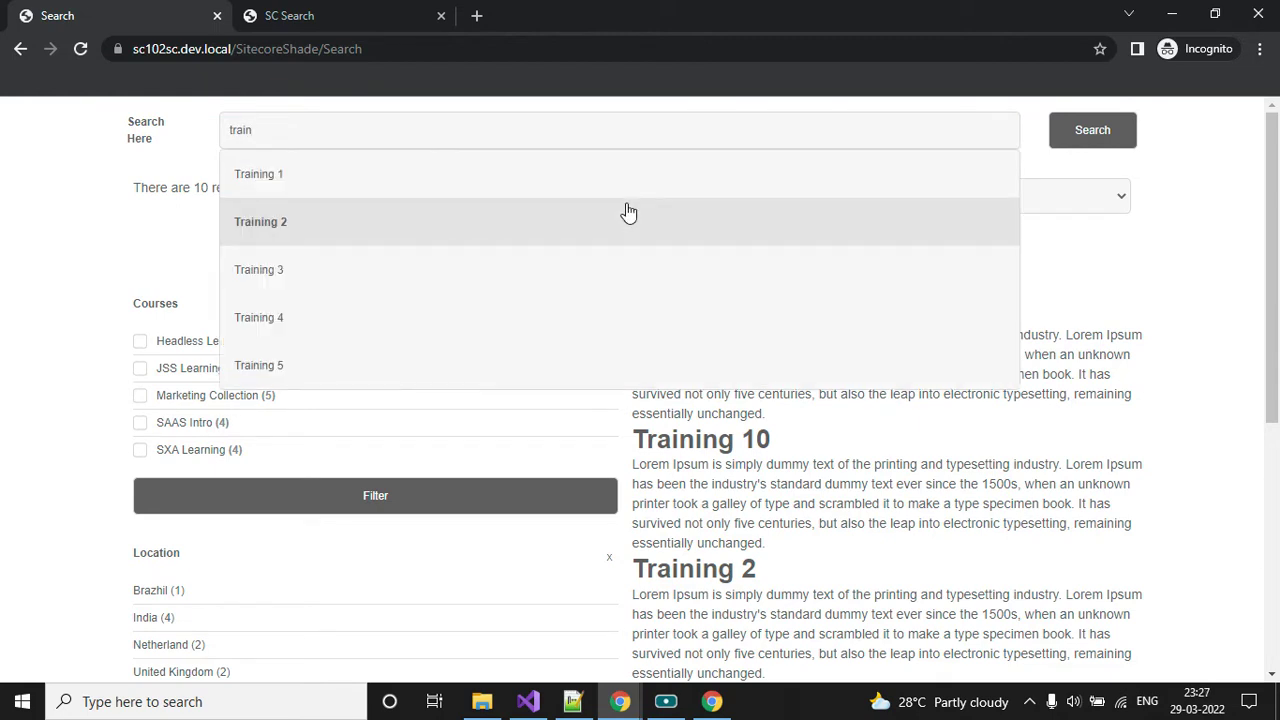
left_click(27, 235)
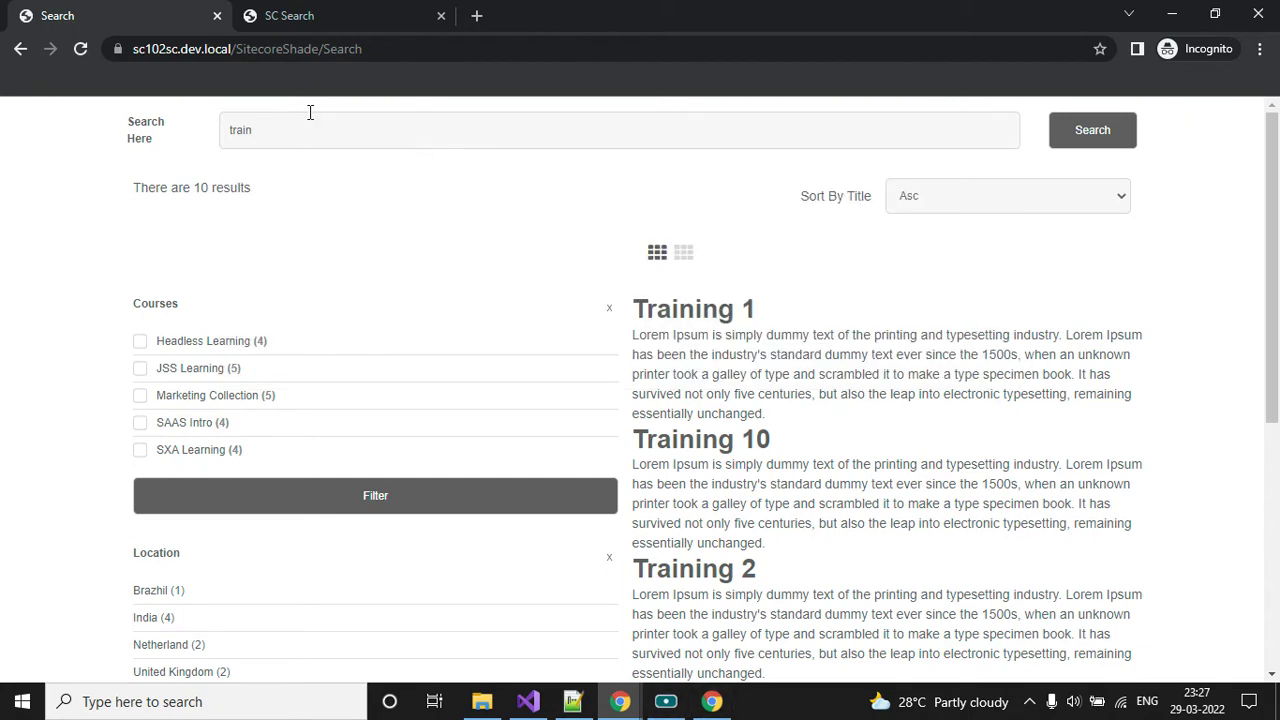
left_click(634, 703)
left_click(551, 614)
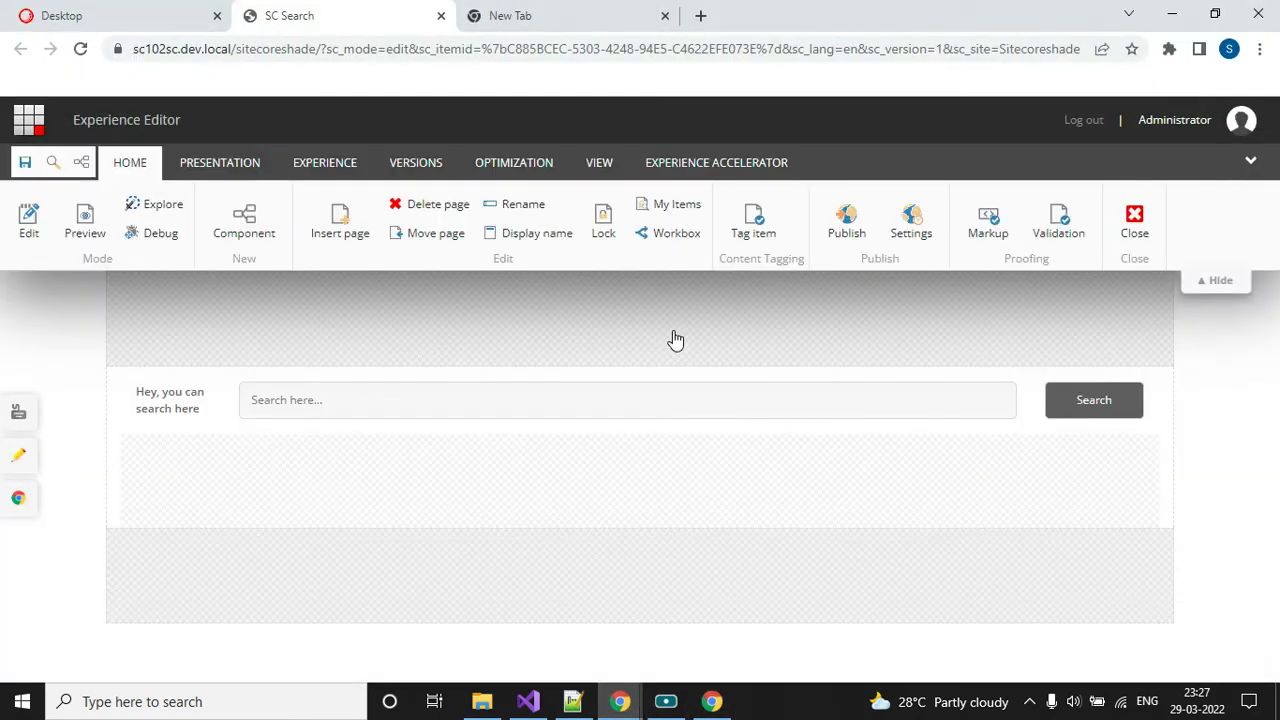
- Reload the live SC Search page in the incognito window to check the new search box
mouse_move(620, 700)
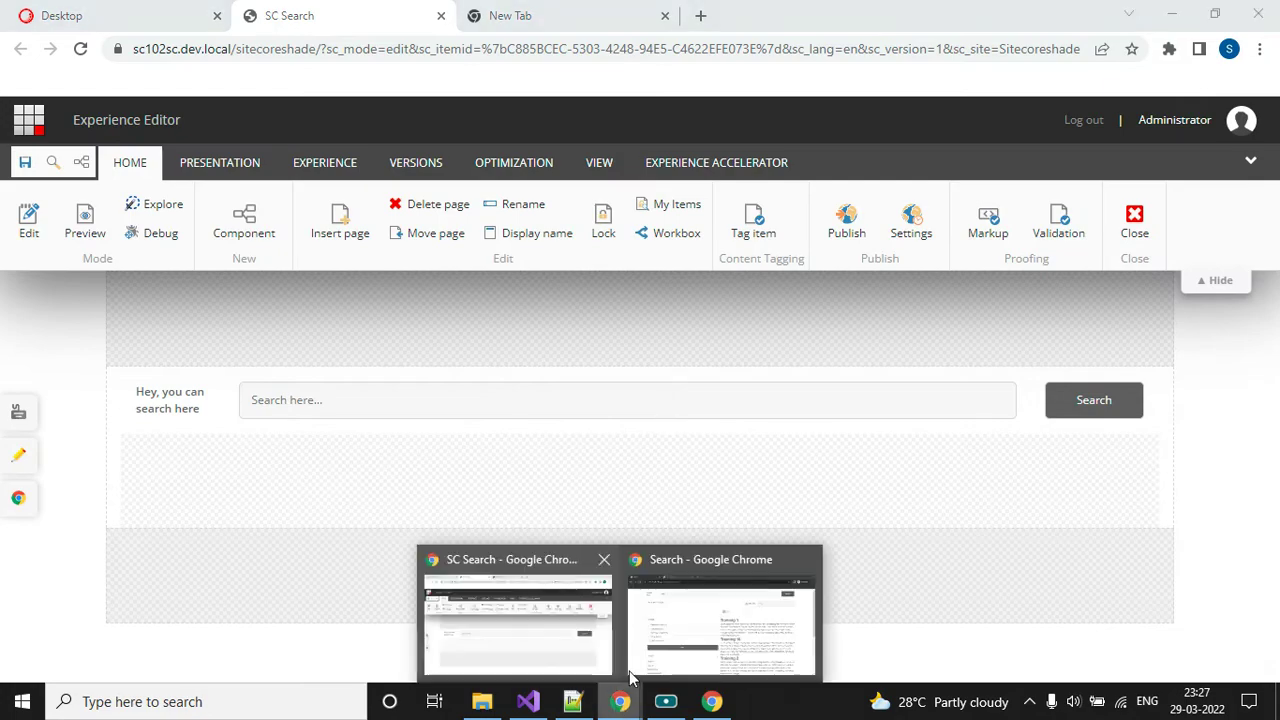
left_click(716, 641)
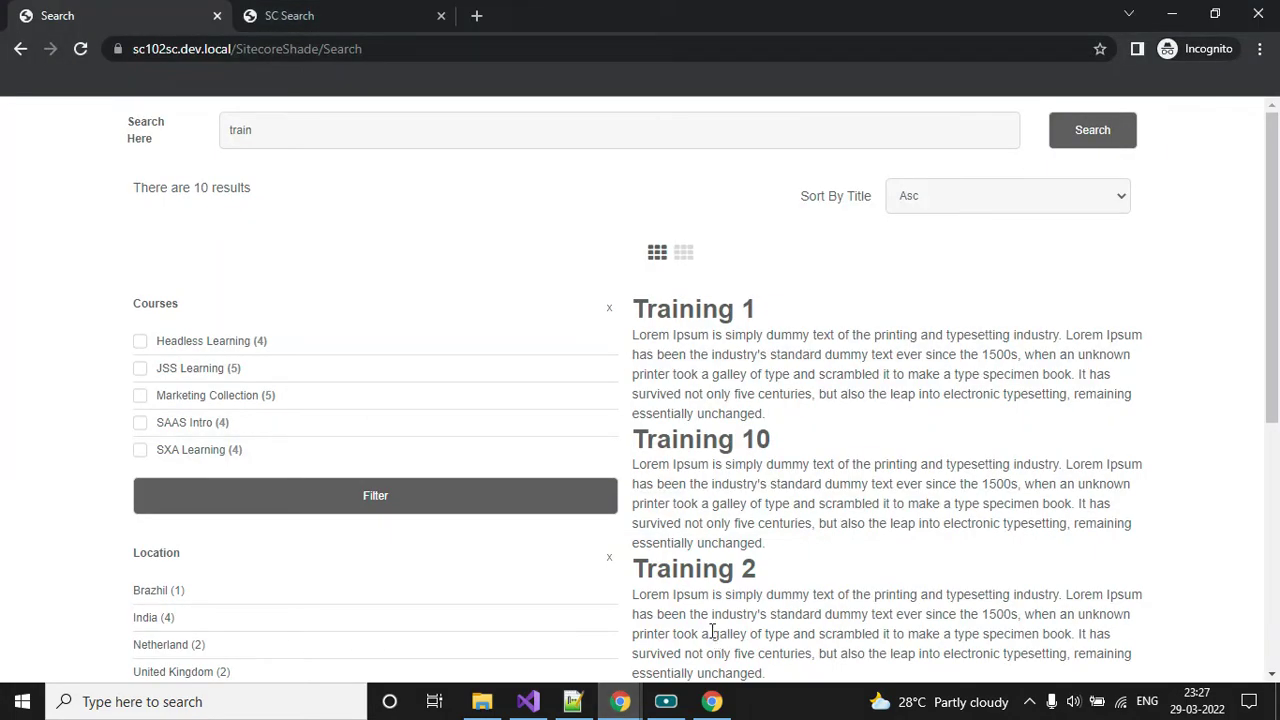
left_click(352, 8)
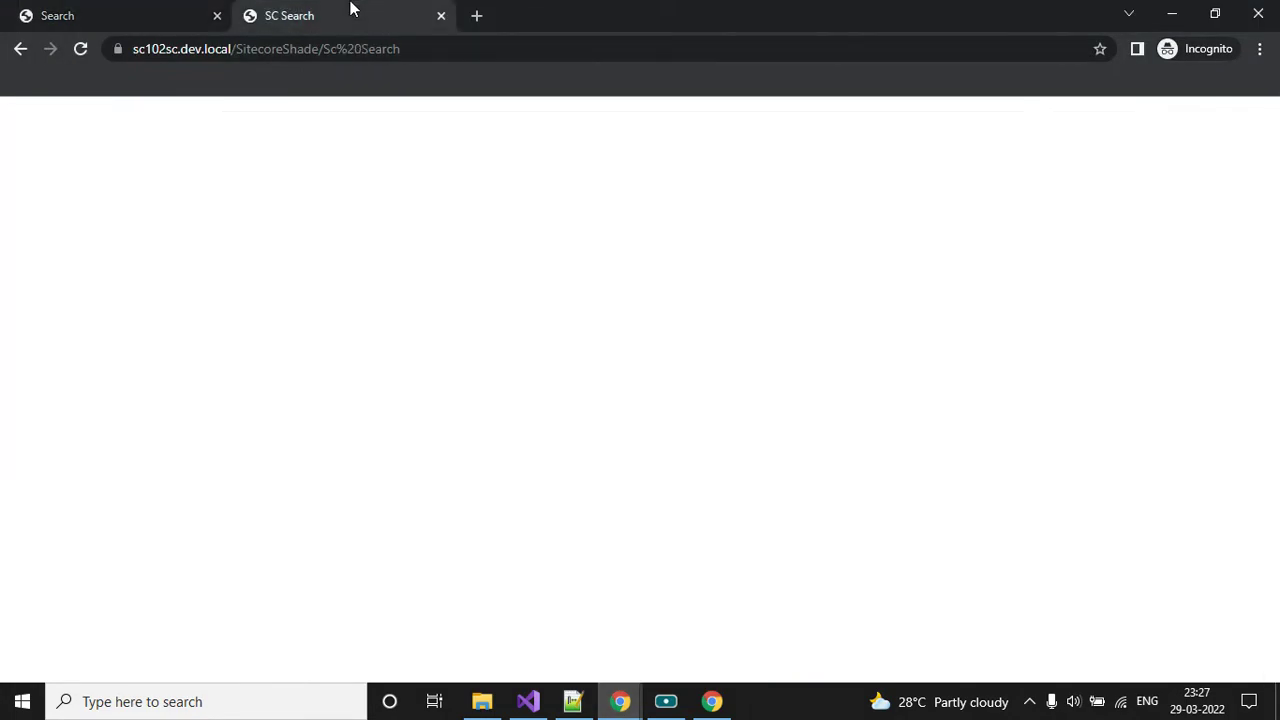
left_click(80, 48)
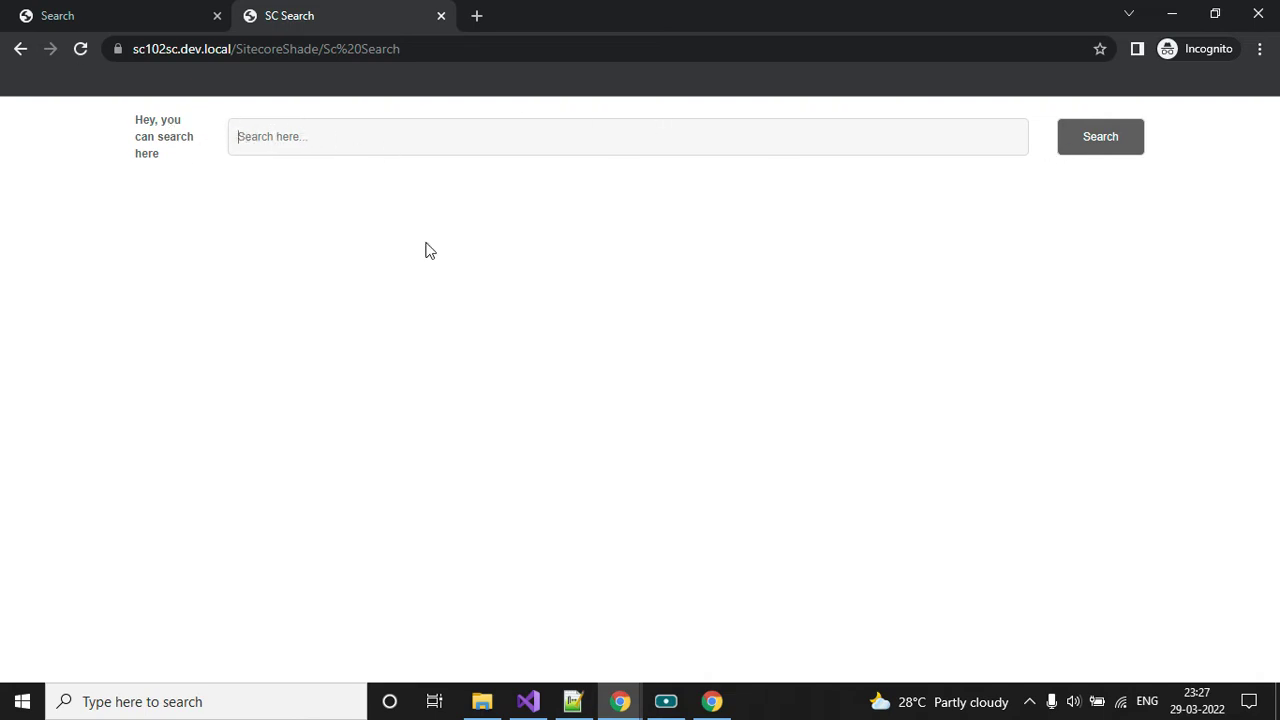
- Open the Sc search box item under SC Search/Data in the Content Editor and examine its button, placeholder and label text fields
mouse_move(620, 701)
left_click(586, 660)
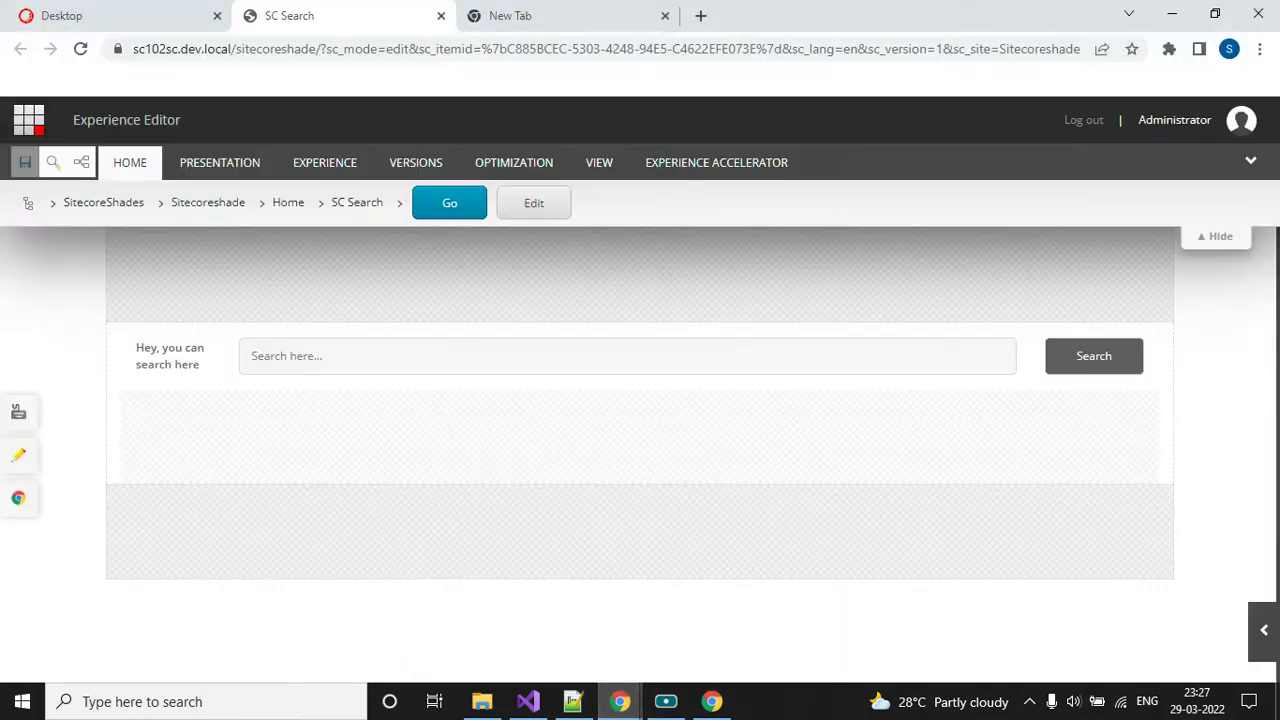
left_click(85, 10)
left_click(106, 376)
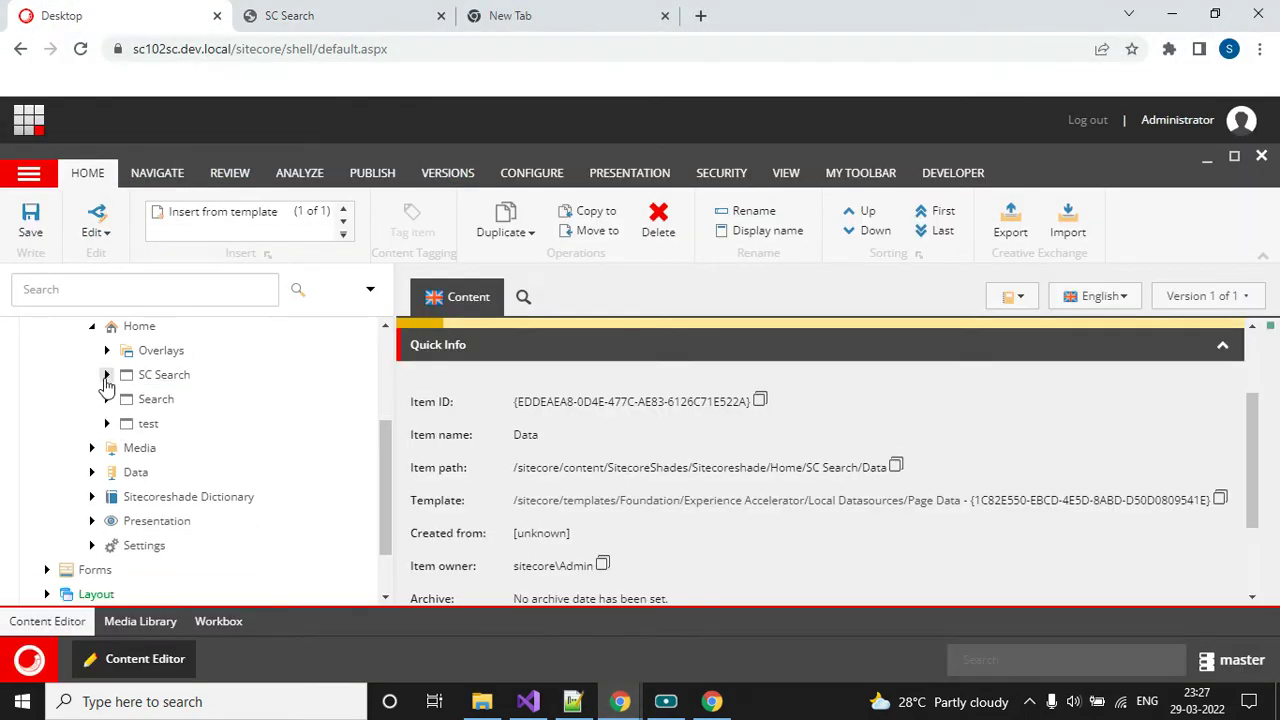
left_click(106, 376)
left_click(122, 399)
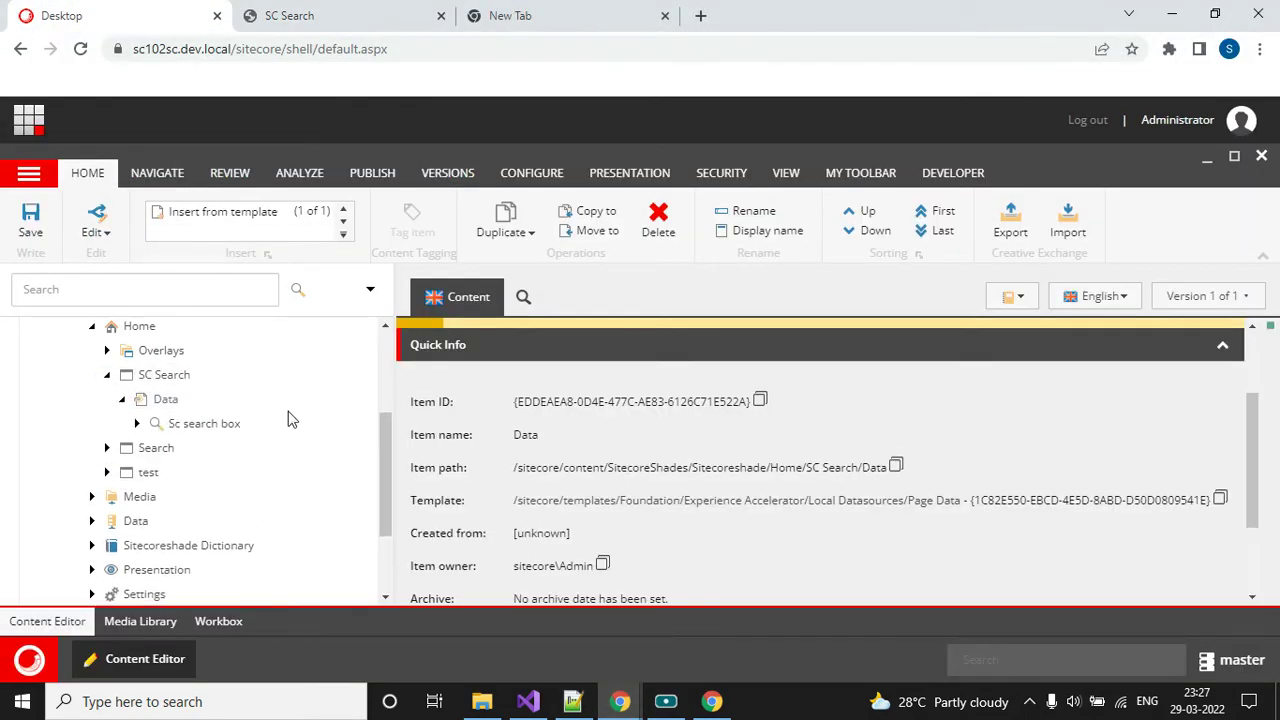
left_click(204, 423)
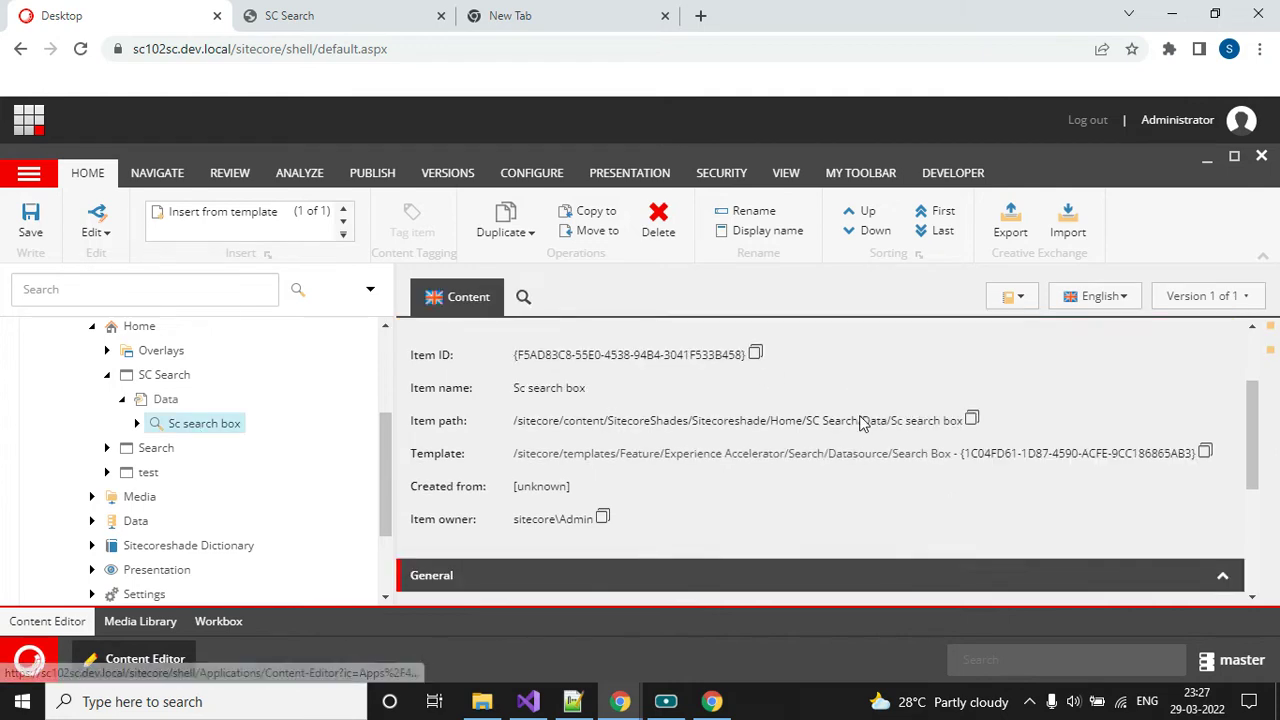
scroll(840, 426, "down", 5)
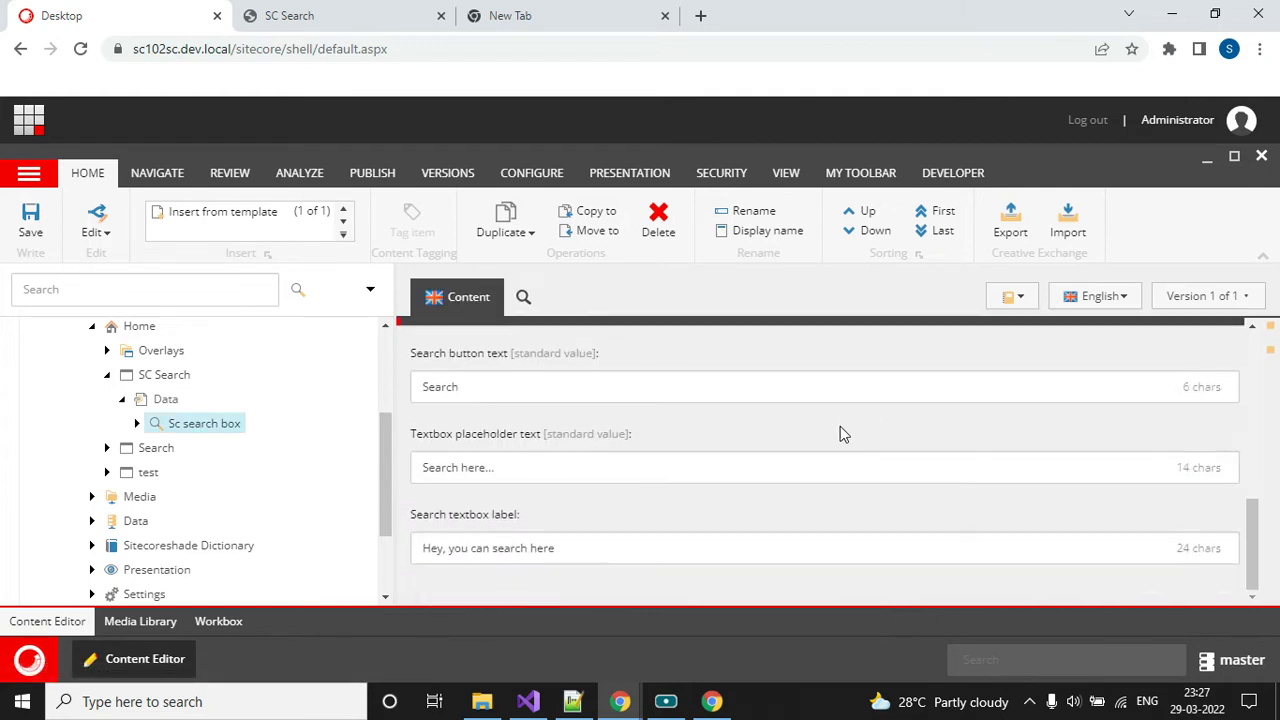
- Set the search button text to "Sc Search" and the textbox placeholder text to "Hey, type your word", and save the item
left_click(508, 383)
key("ctrl+a")
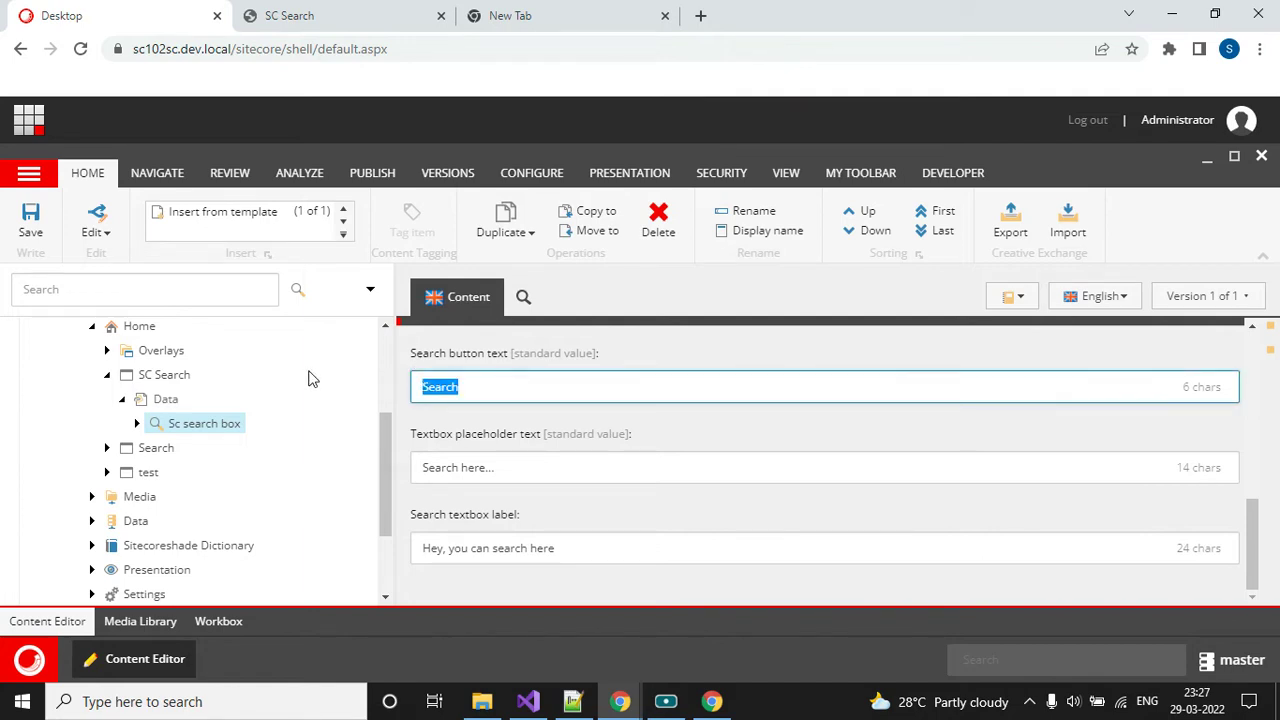
type("Sc")
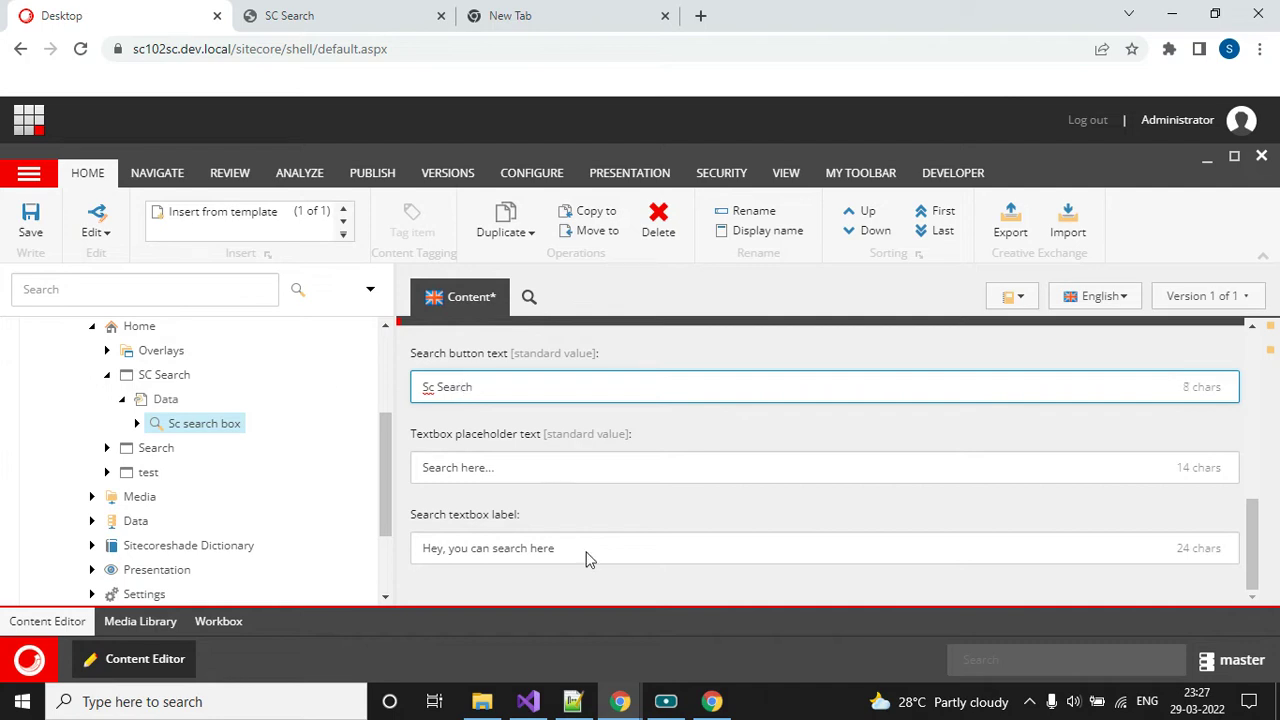
left_click(502, 471)
key("ctrl+a")
type("Hey")
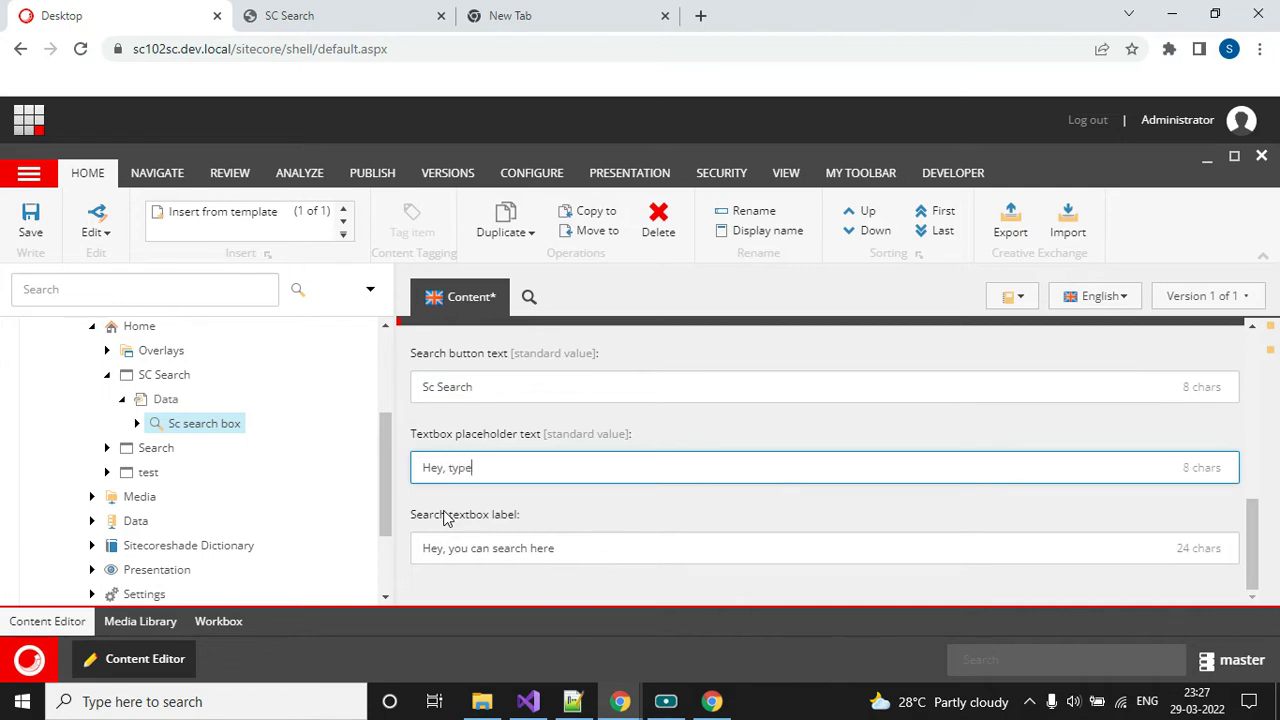
type(", type your word")
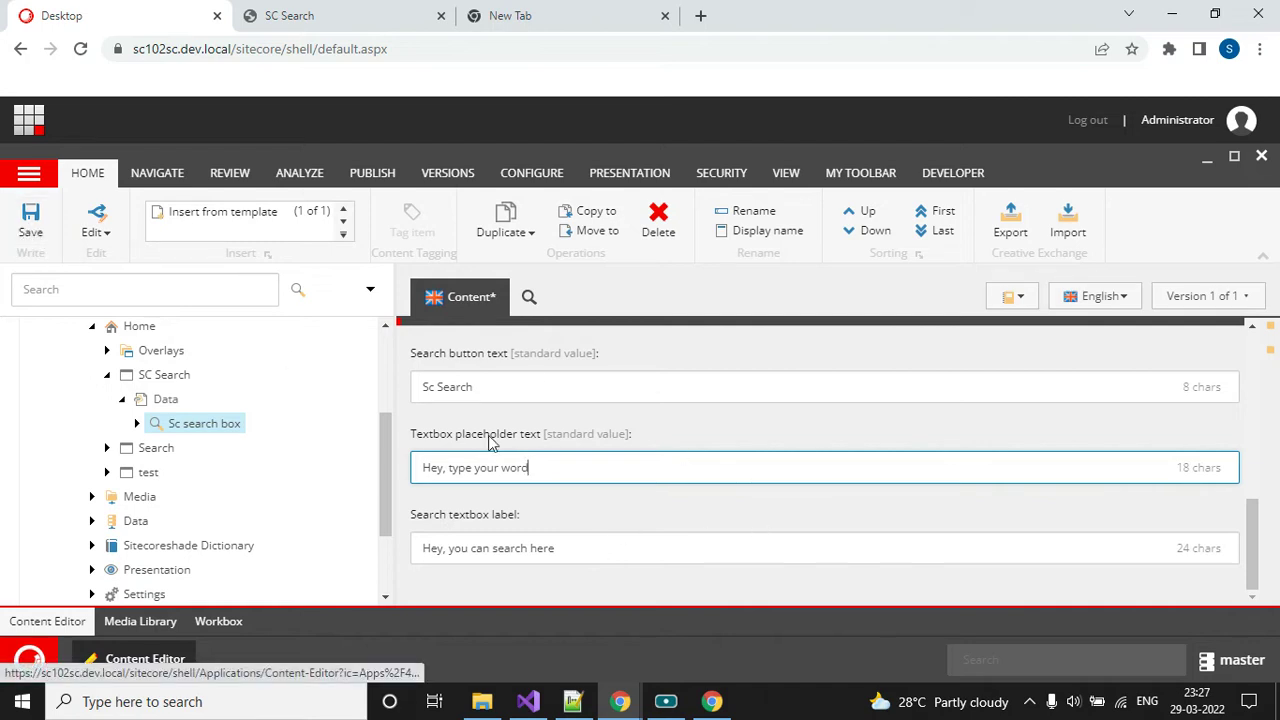
left_click(30, 220)
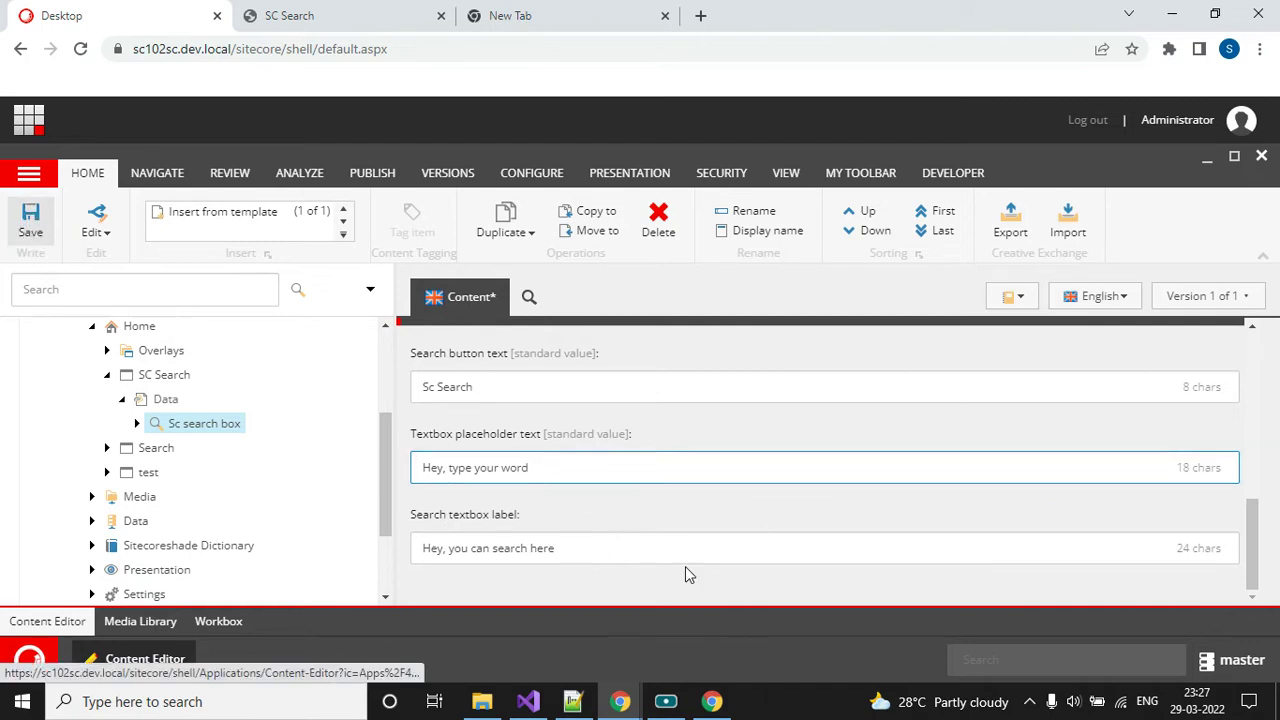
- Reload the live SC Search page in the incognito window and check the search suggestions for "training"
mouse_move(620, 701)
left_click(706, 646)
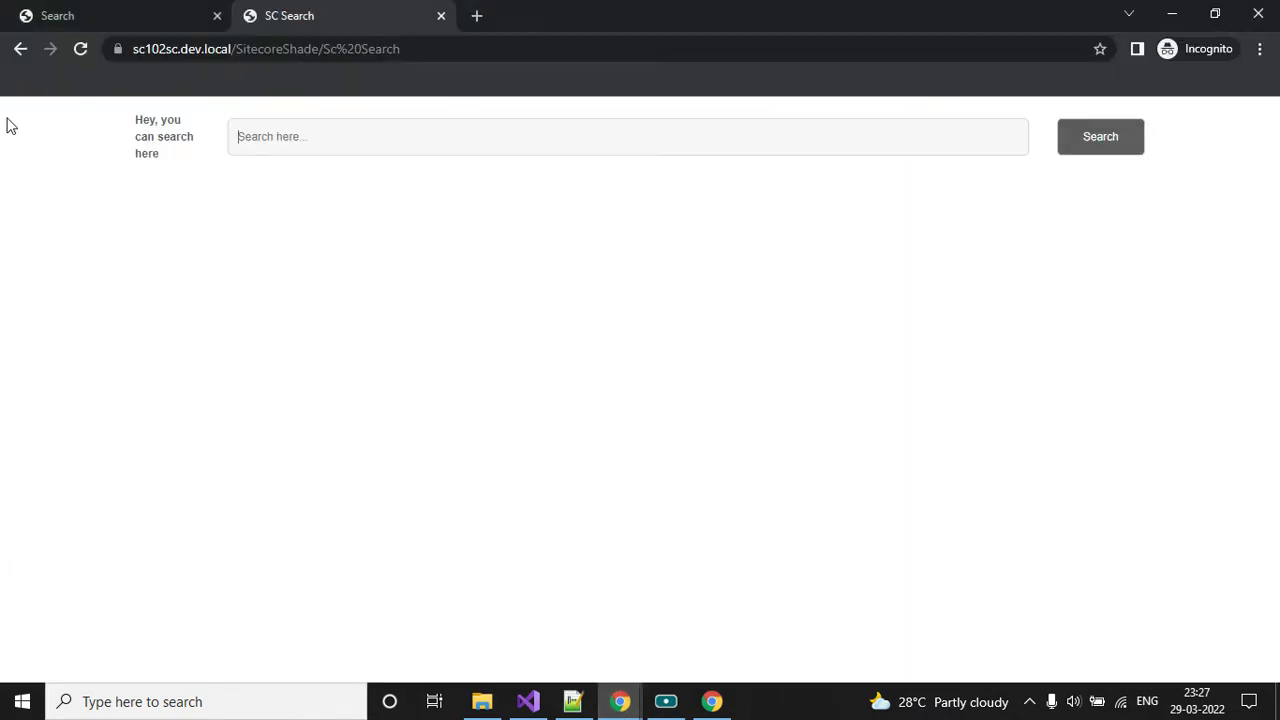
left_click(81, 49)
type("t")
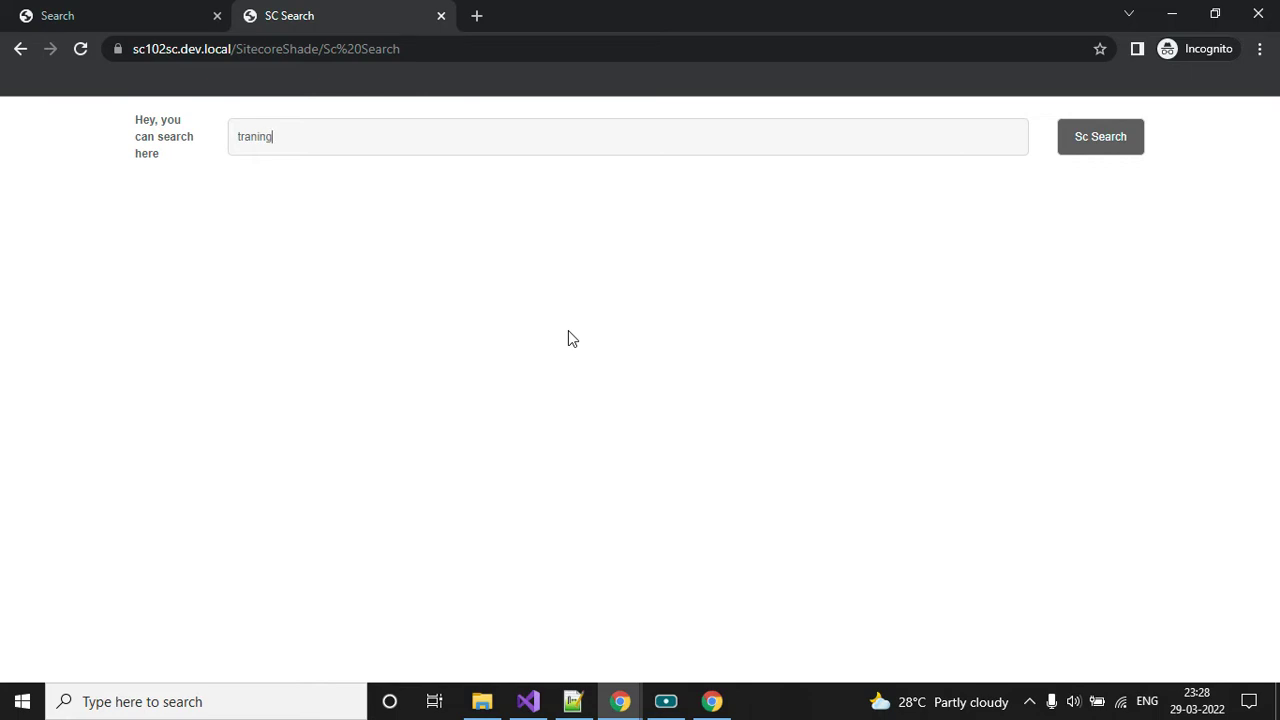
type("rain")
key("BackSpace")
key("BackSpace")
key("BackSpace")
key("BackSpace")
type("train")
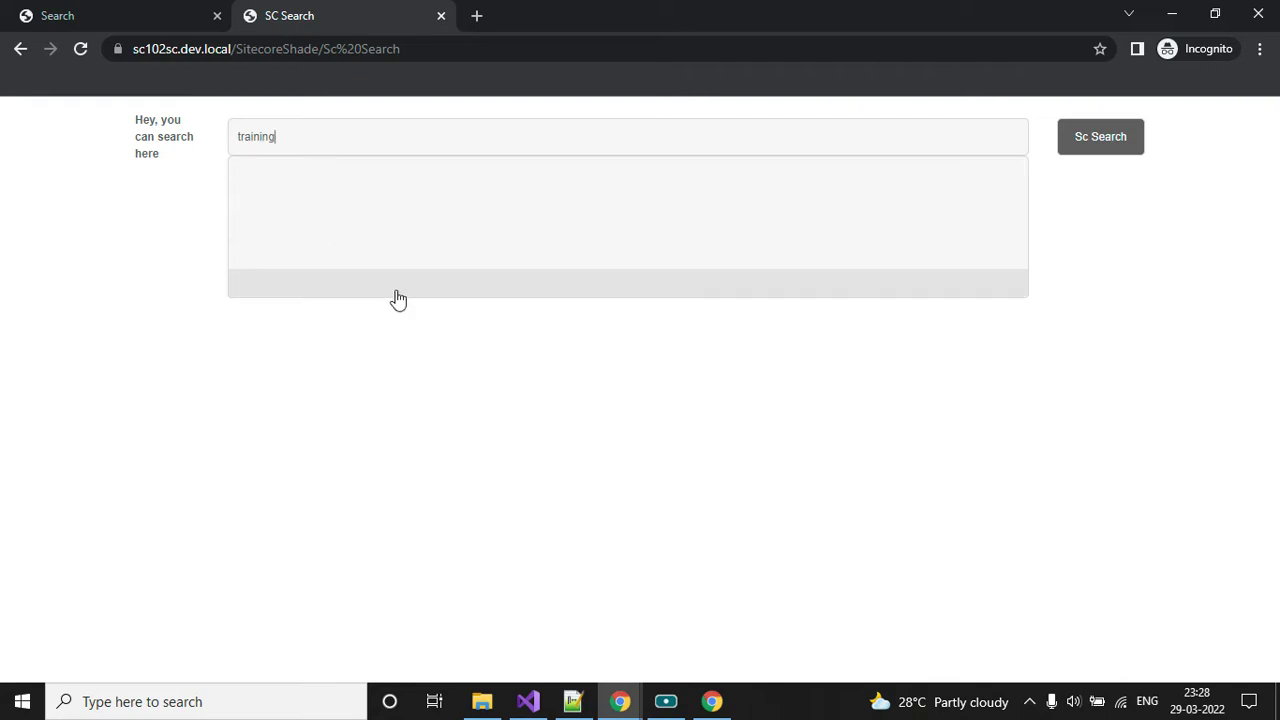
- Return to the SC Search page in the Experience Editor and open the Search Box's component properties
left_click(620, 701)
left_click(562, 634)
left_click(366, 12)
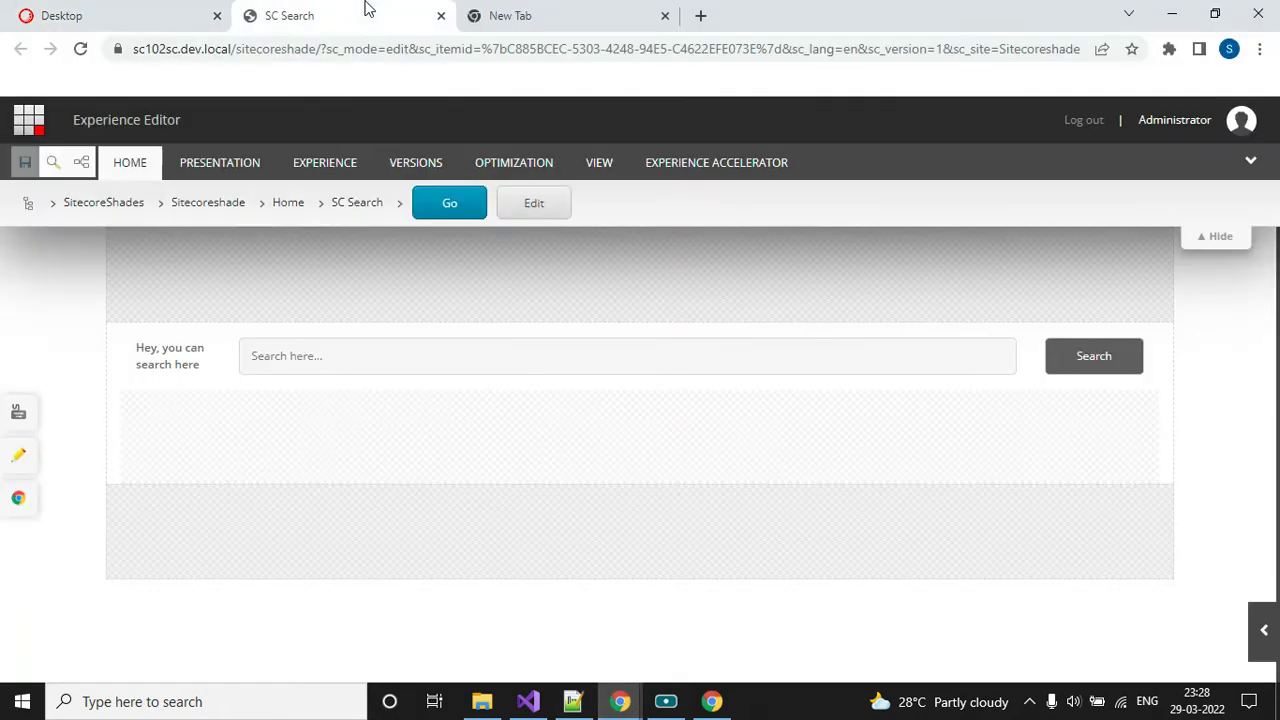
left_click(528, 344)
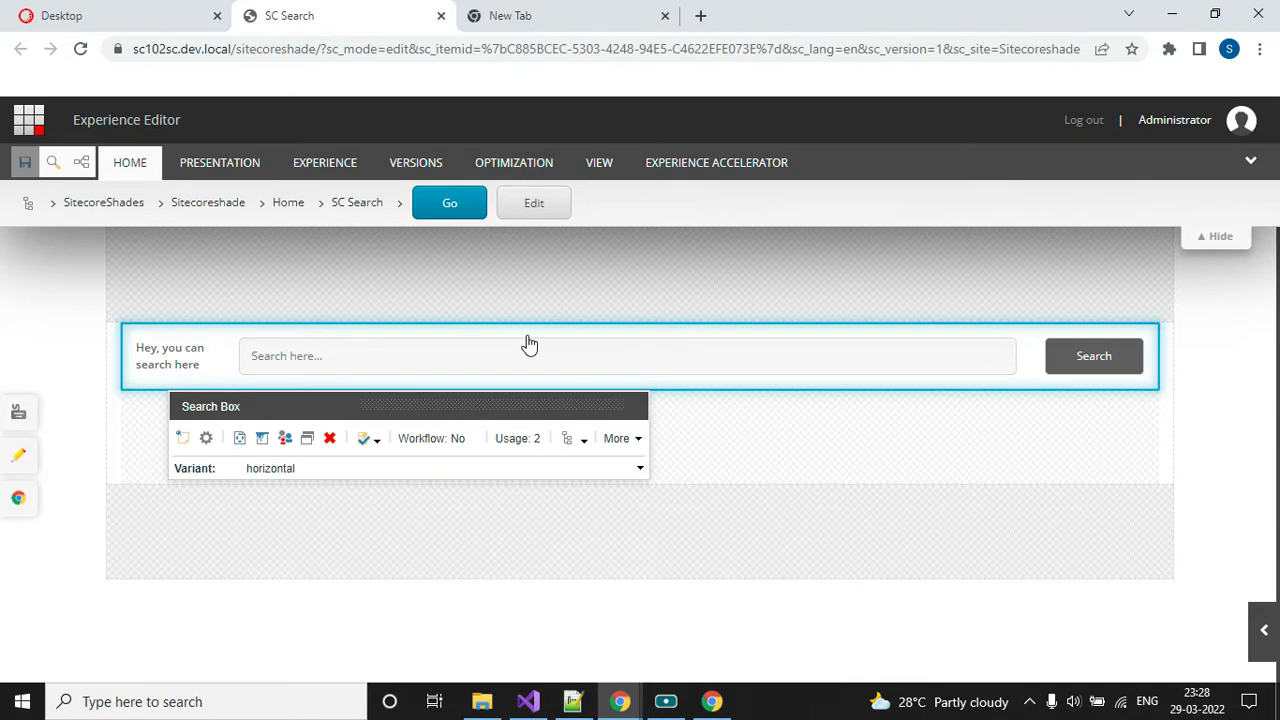
left_click(617, 438)
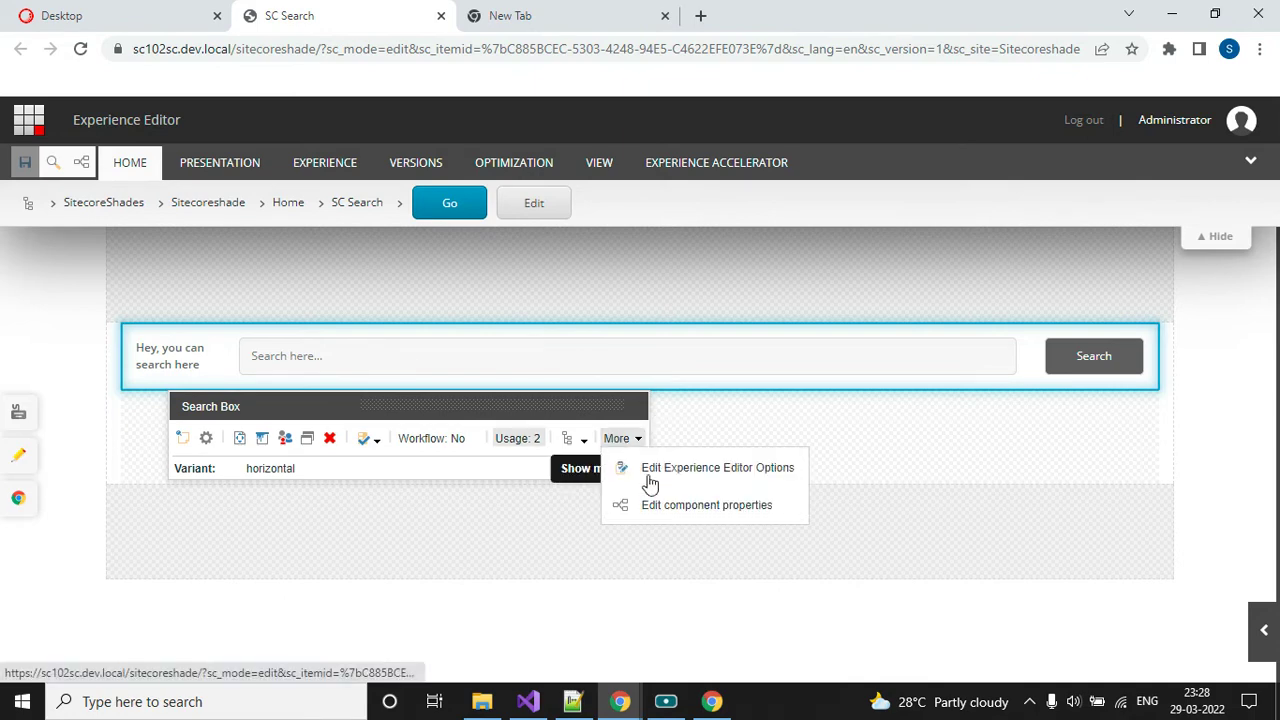
left_click(672, 505)
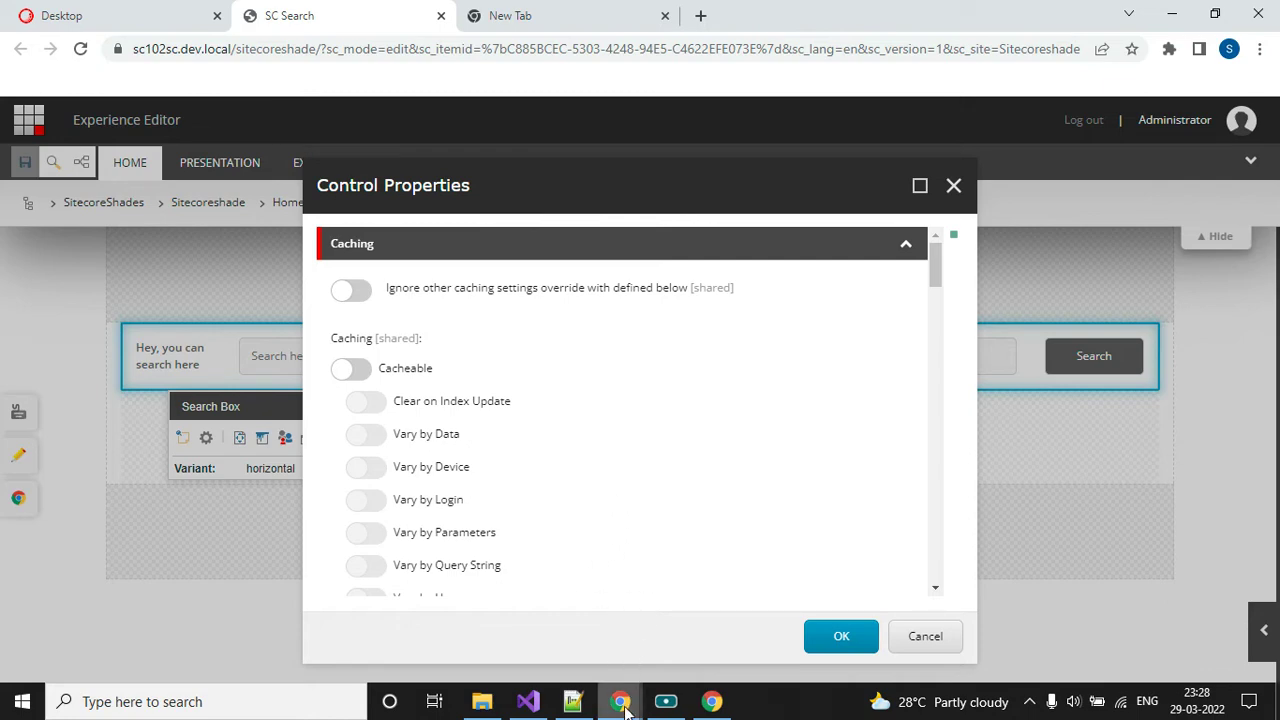
- Examine the SearchCriteria settings of the Search Box, including the available search scopes
scroll(766, 406, "down", 10)
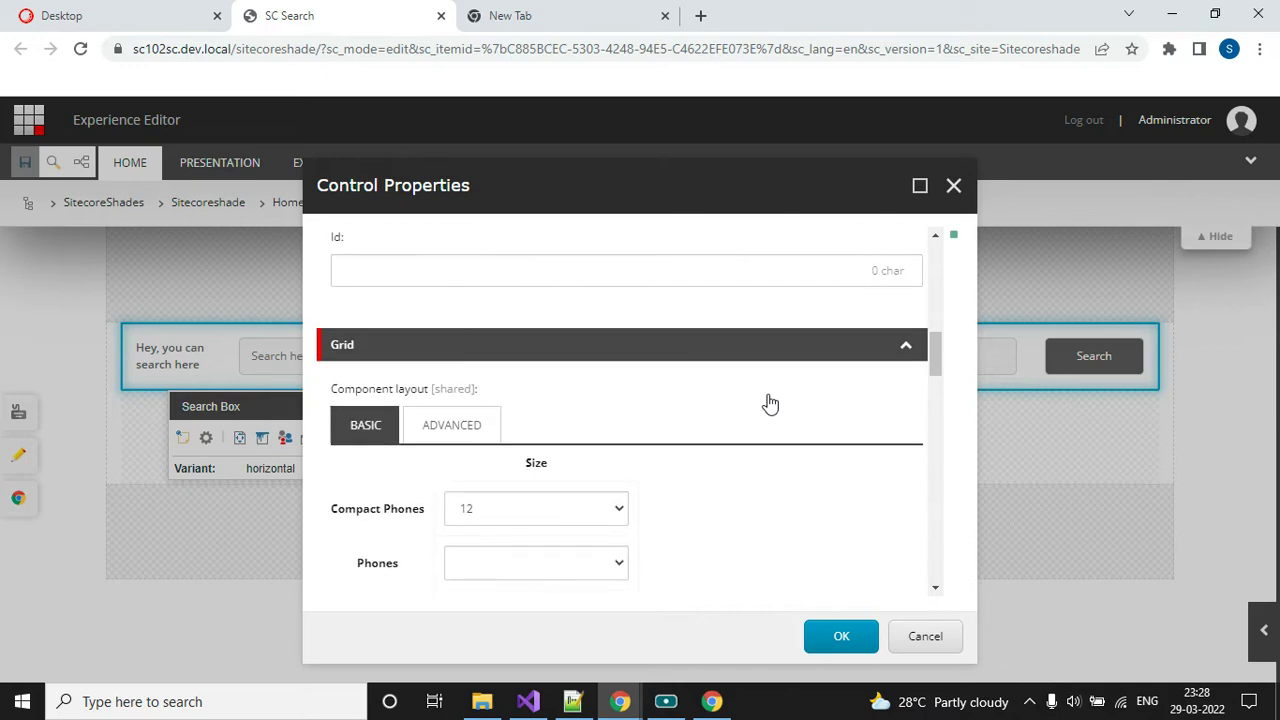
scroll(766, 402, "down", 4)
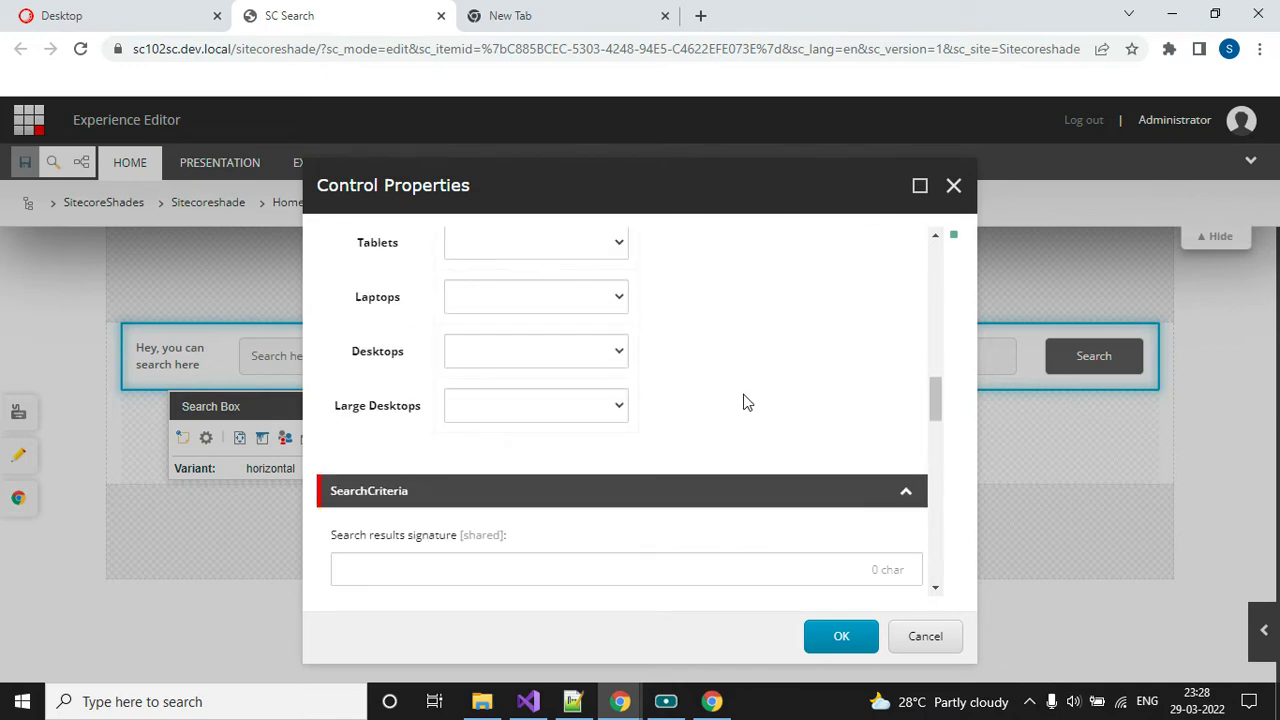
scroll(560, 455, "down", 2)
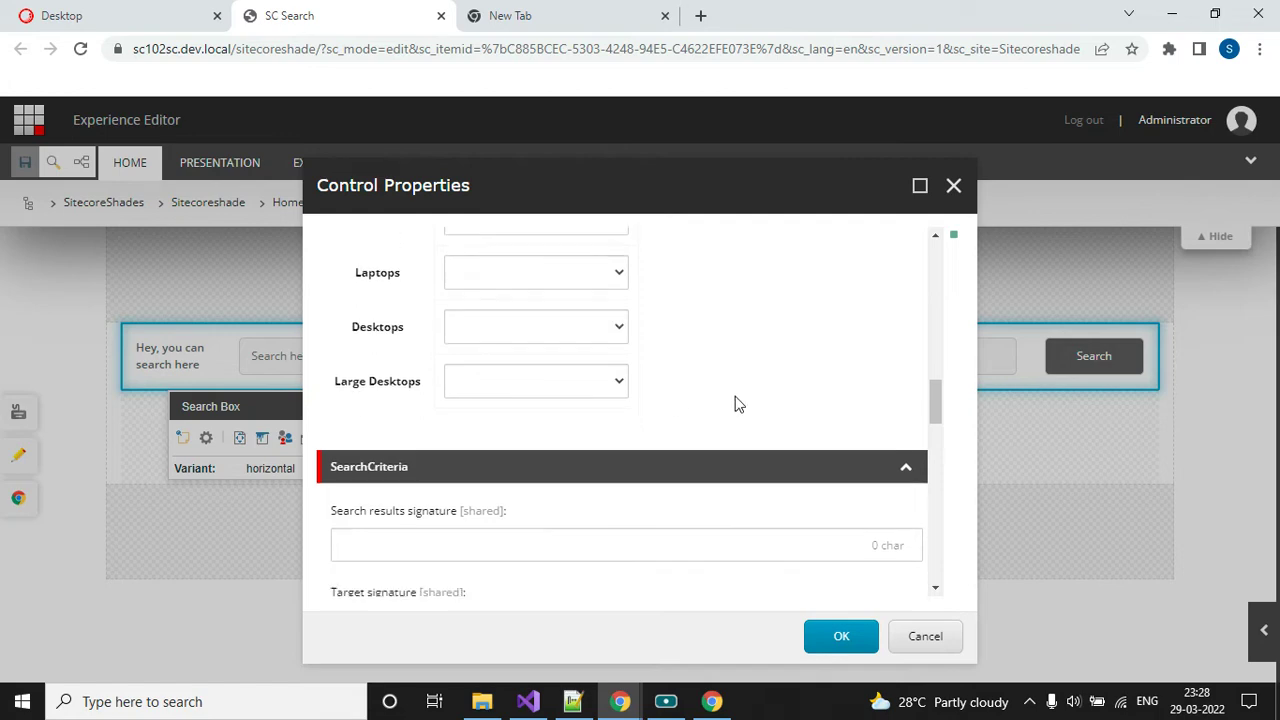
scroll(679, 332, "down", 3)
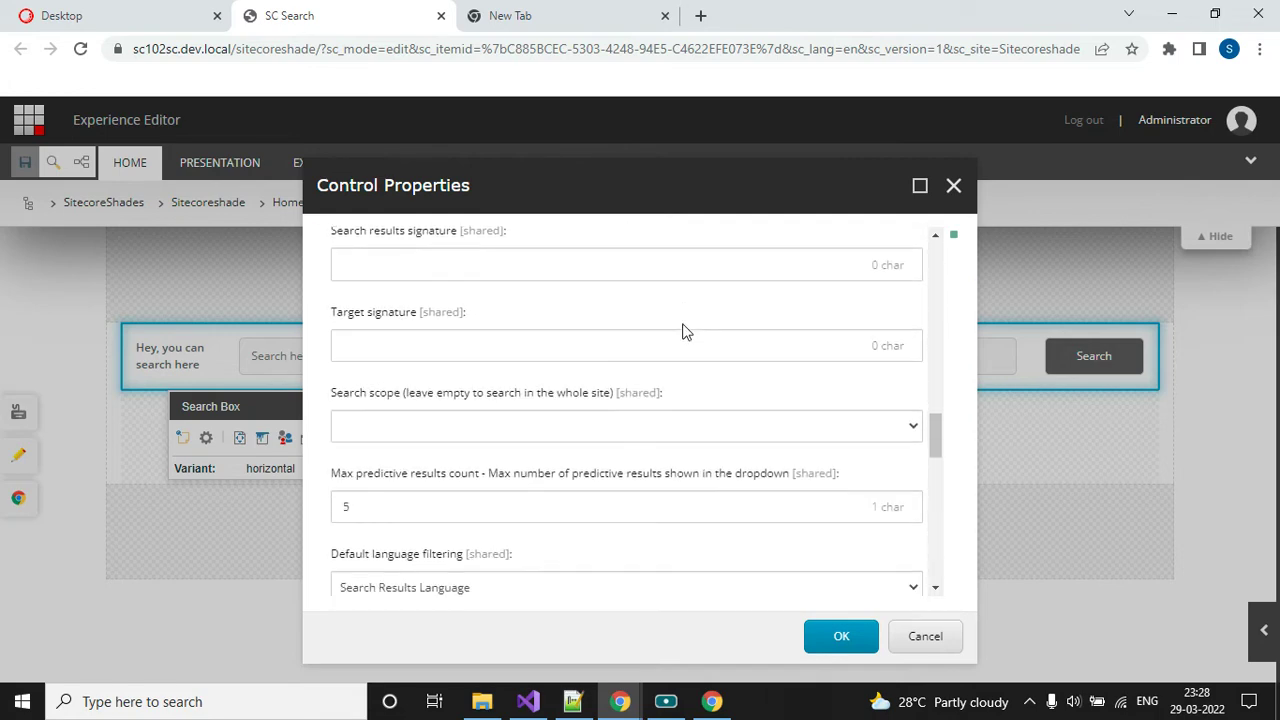
scroll(455, 436, "up", 2)
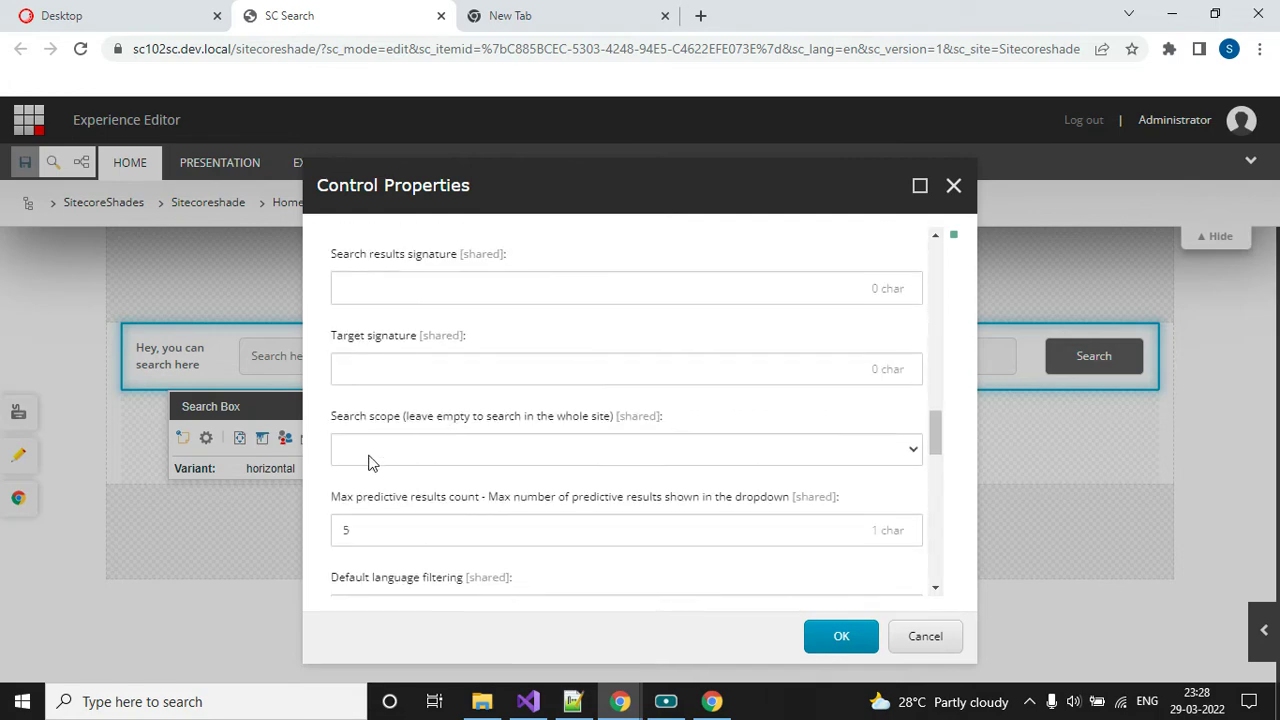
left_click(444, 450)
left_click(442, 450)
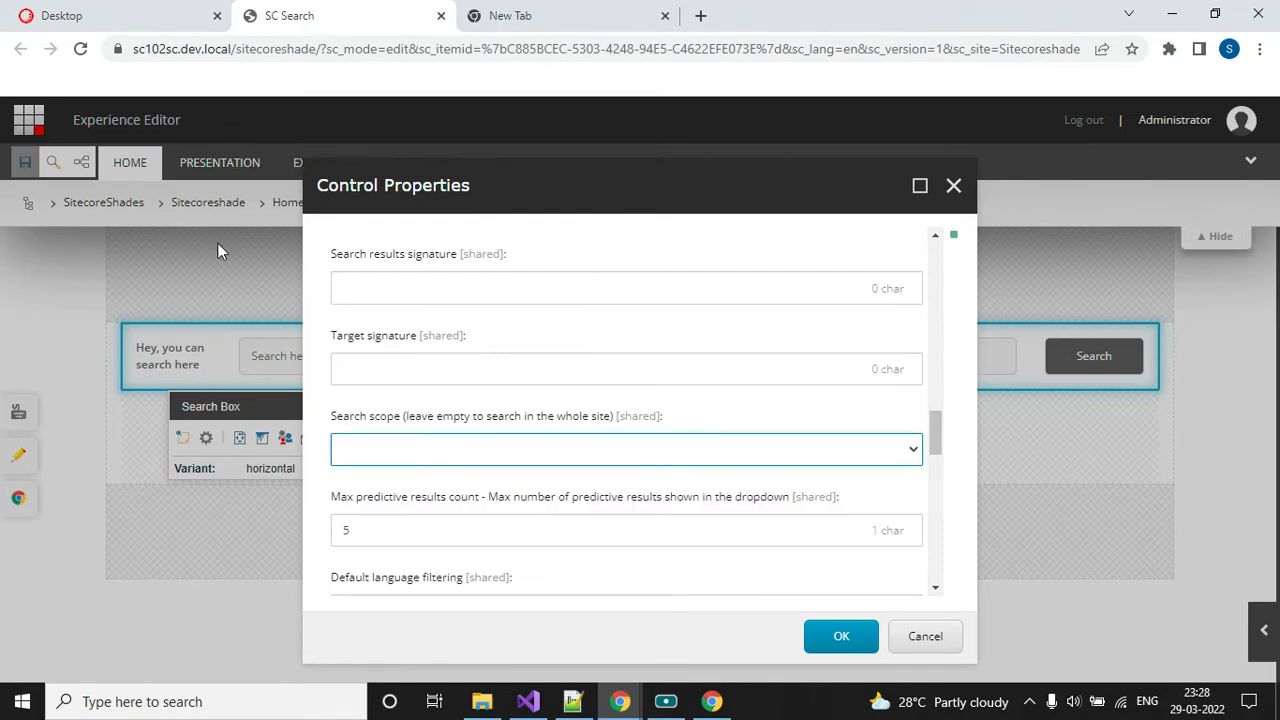
- Open the All Training scope under Settings/Scopes/Training in the Content Editor and examine its location and template scope query
key("ctrl+1")
scroll(240, 520, "down", 2)
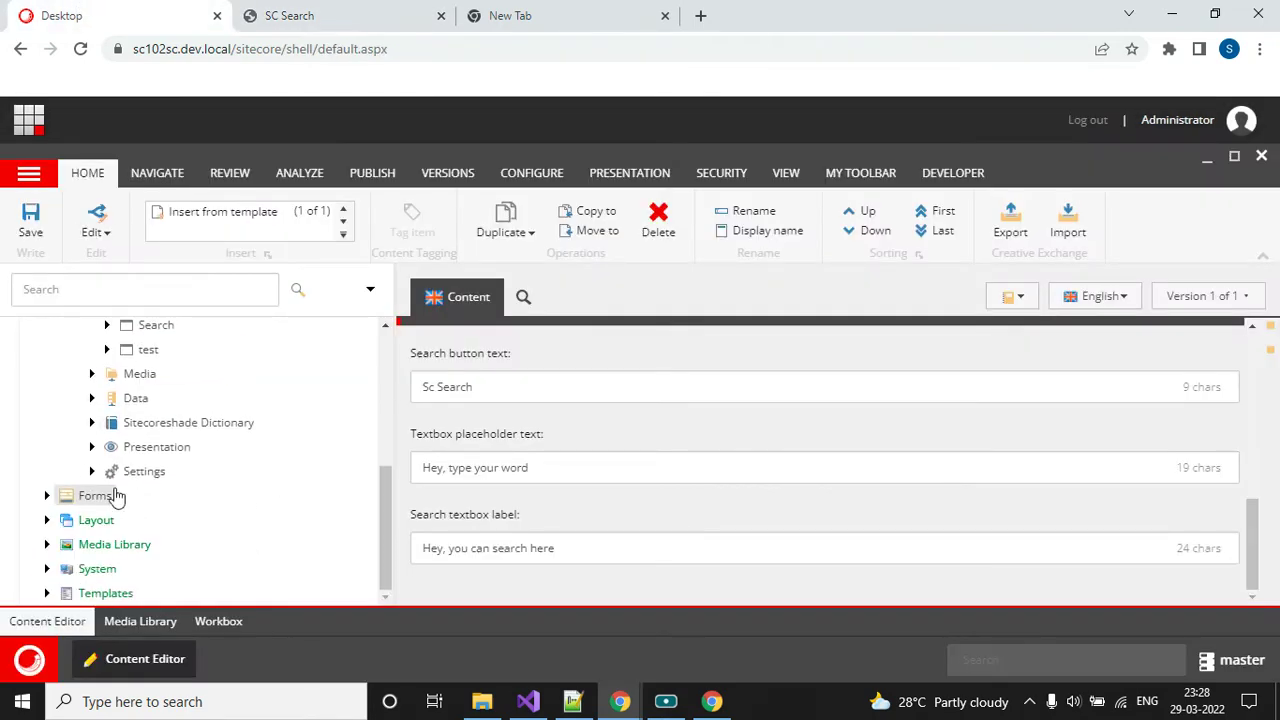
left_click(92, 471)
scroll(275, 490, "down", 3)
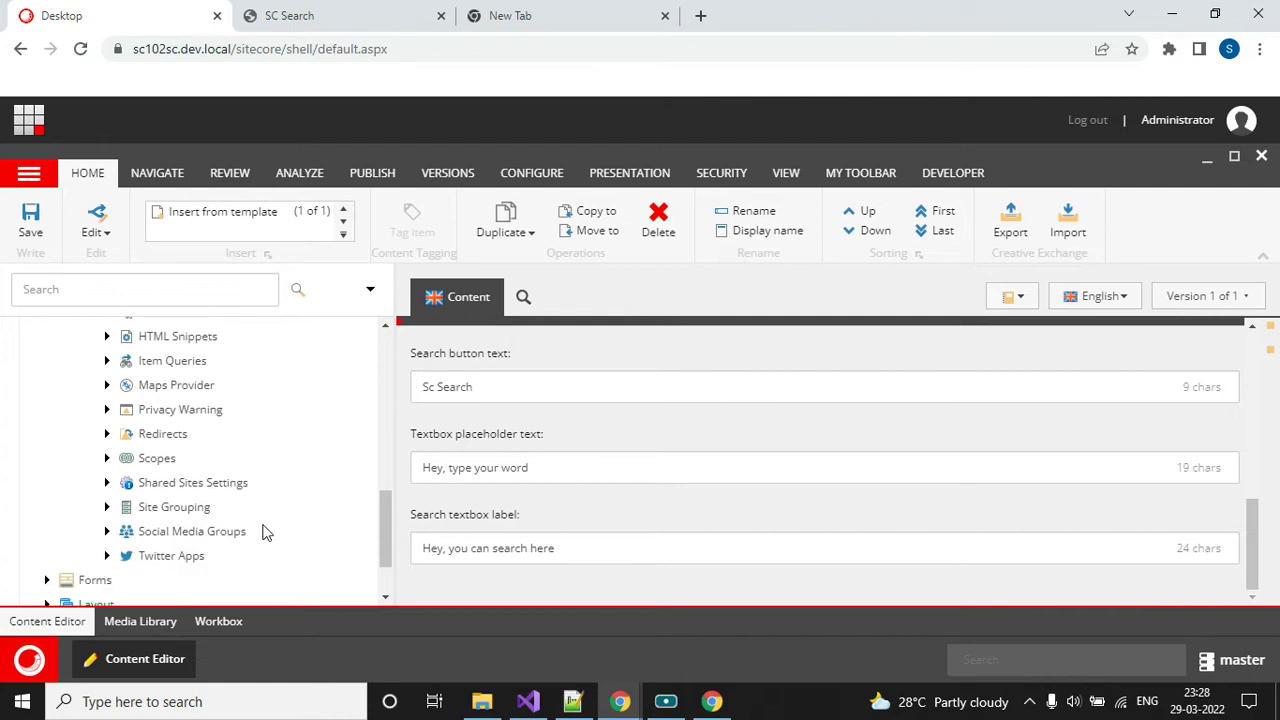
left_click(107, 458)
left_click(122, 482)
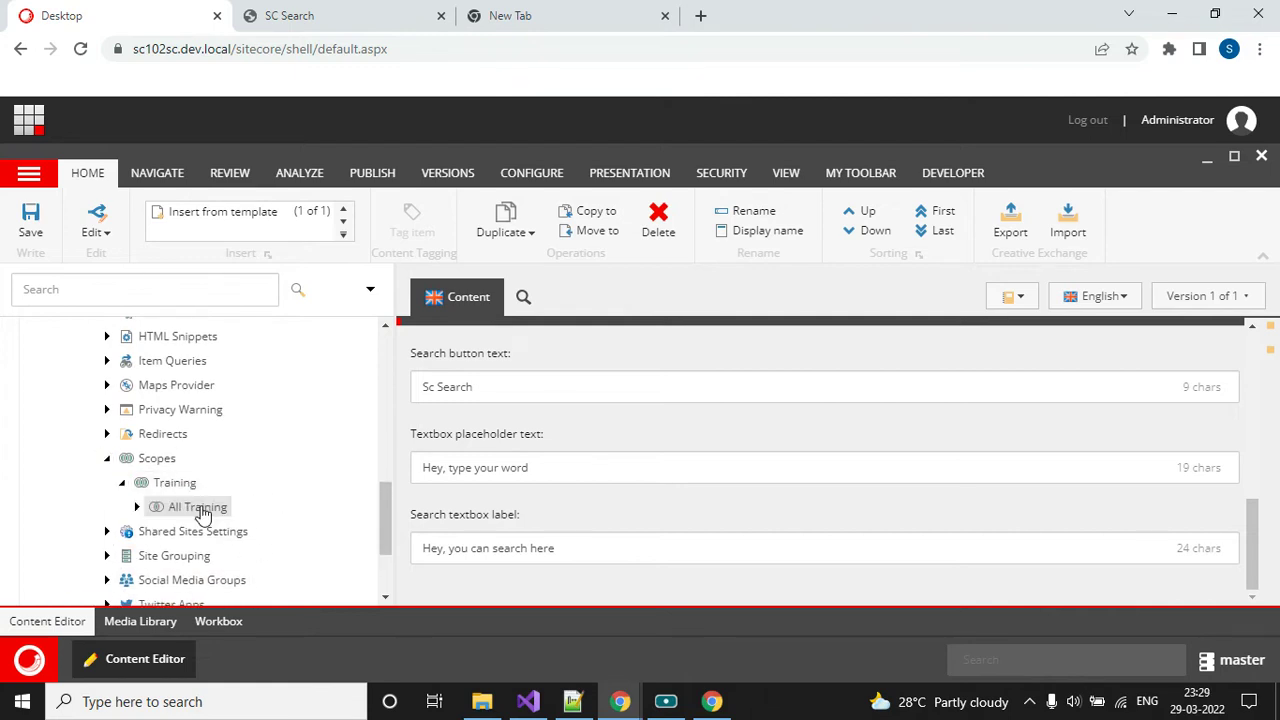
scroll(784, 476, "down", 3)
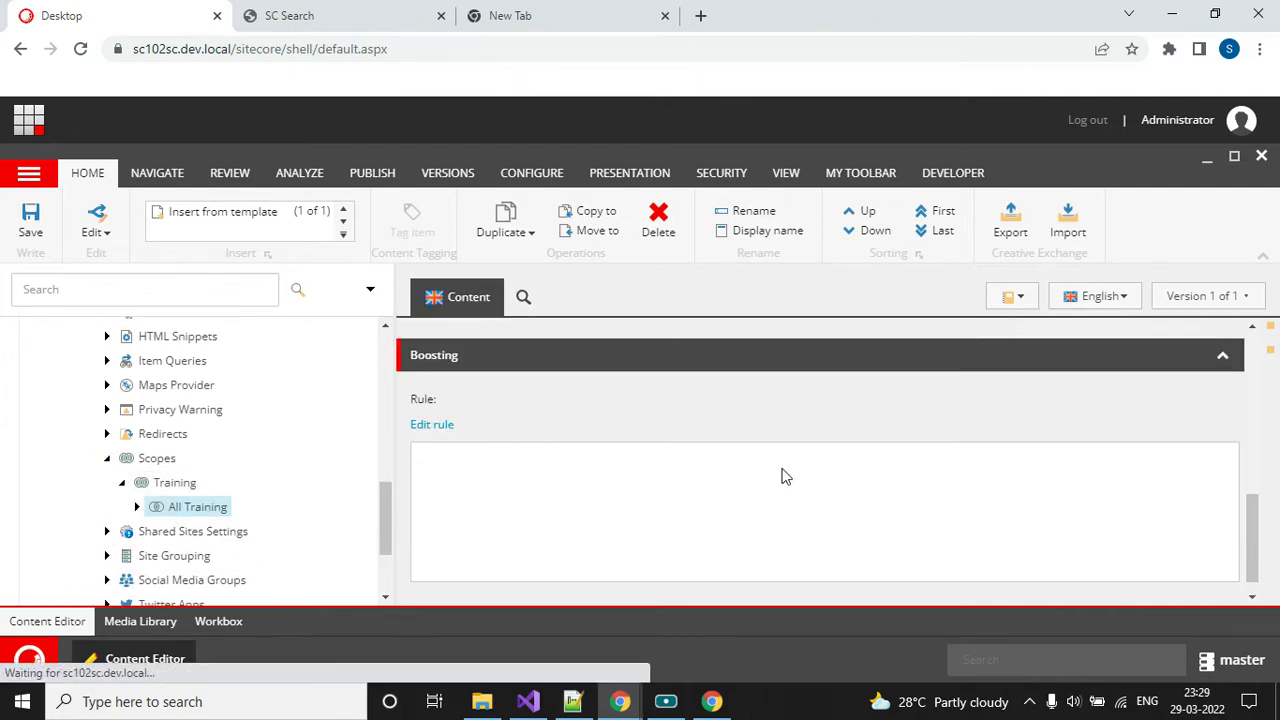
scroll(672, 525, "down", 3)
scroll(672, 525, "down", 2)
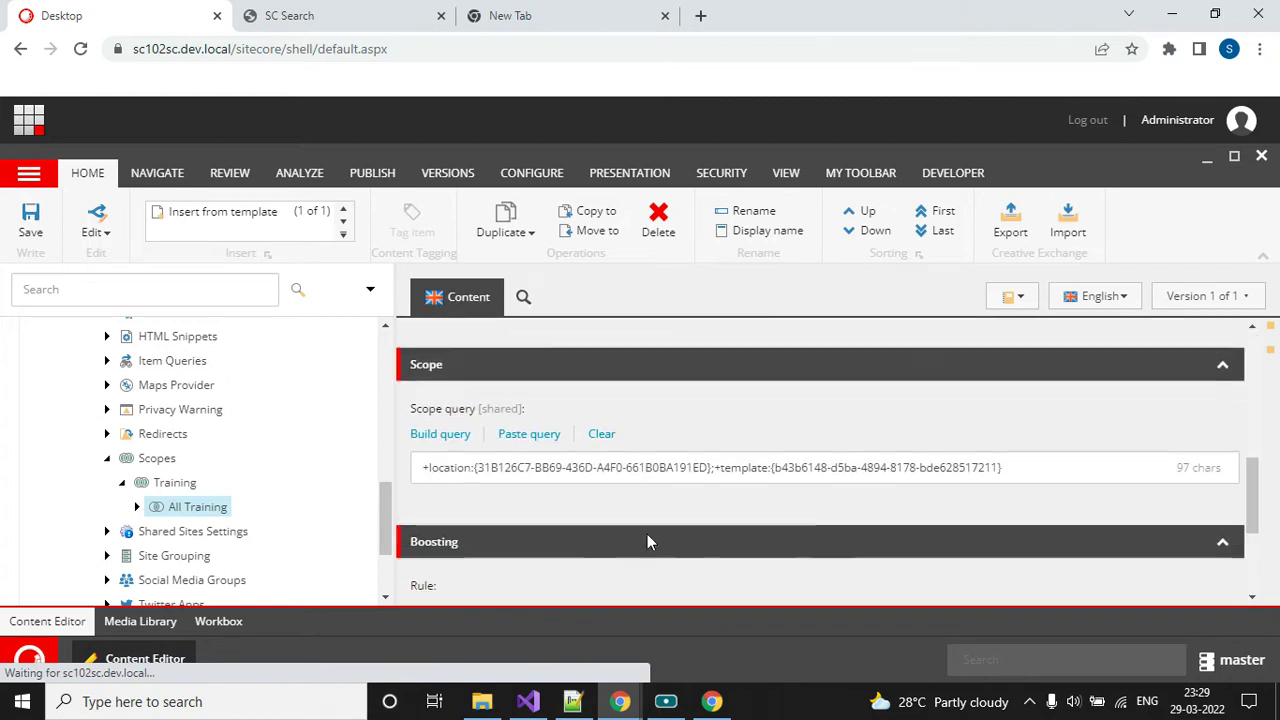
left_click_drag(711, 466, 510, 468)
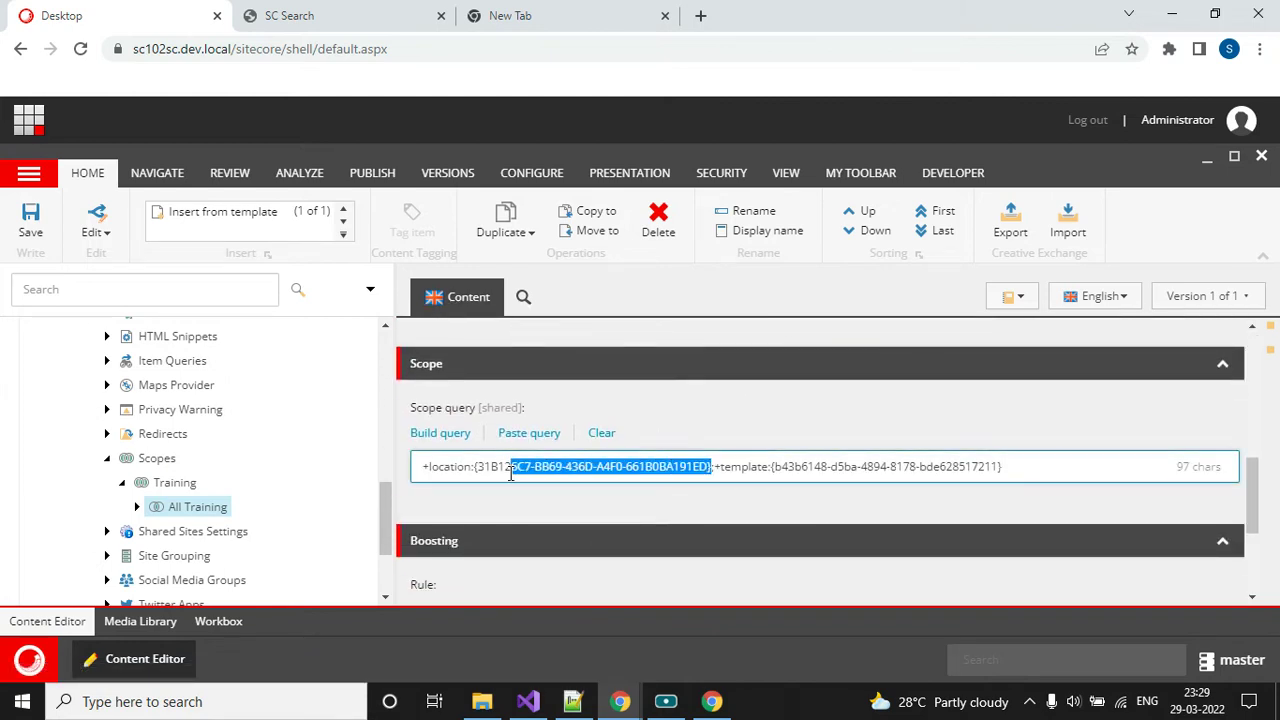
left_click(788, 477)
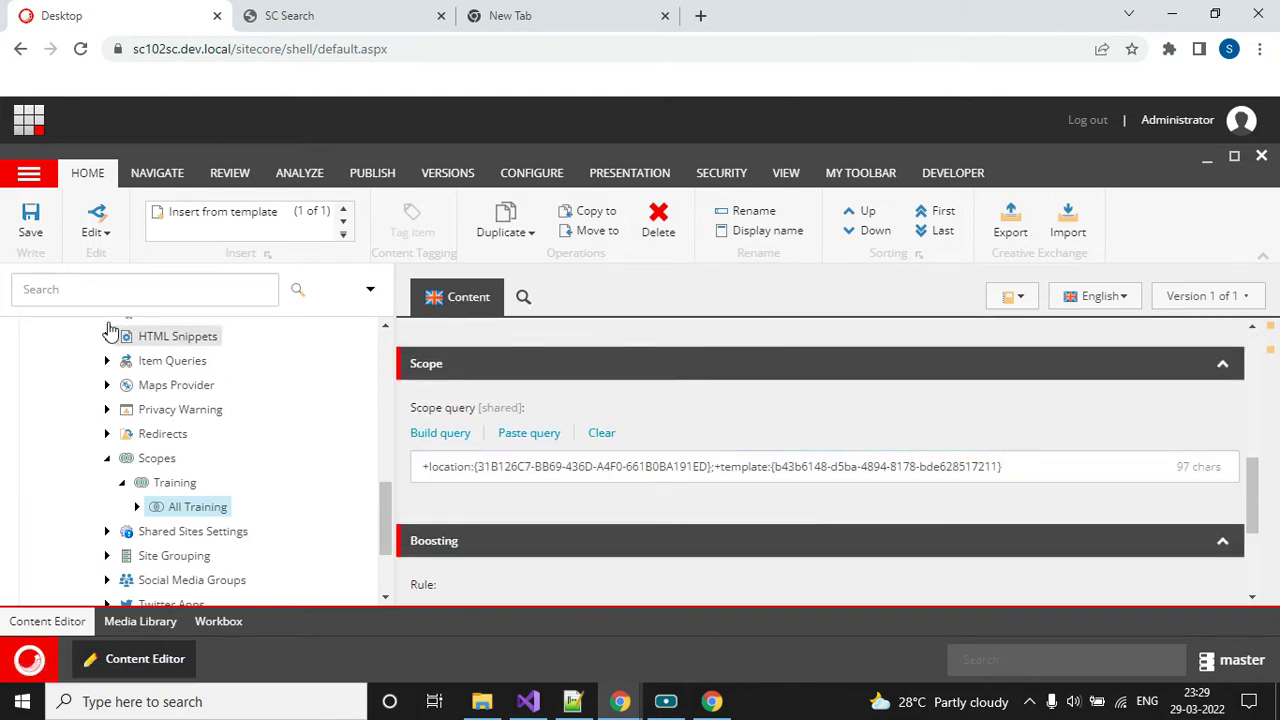
- Preview the items matched by the All Training scope query in the query builder and cancel without changes
left_click(452, 433)
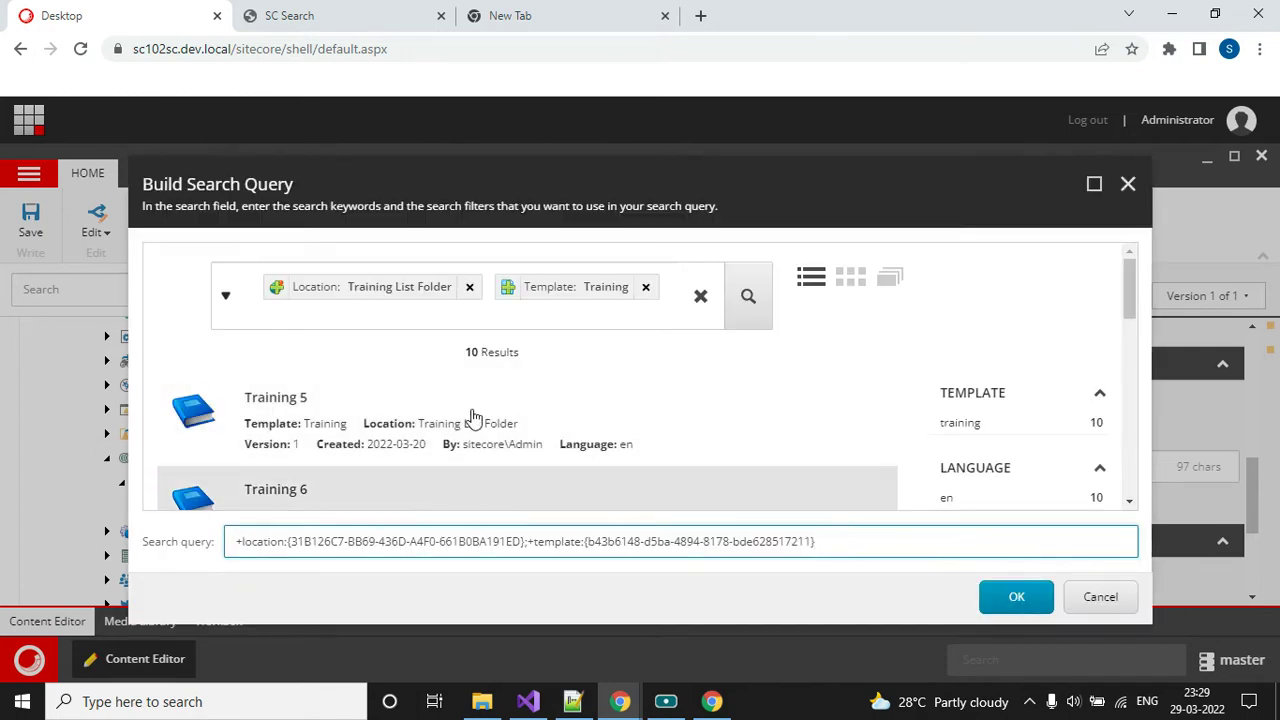
scroll(586, 429, "down", 6)
scroll(586, 429, "up", 4)
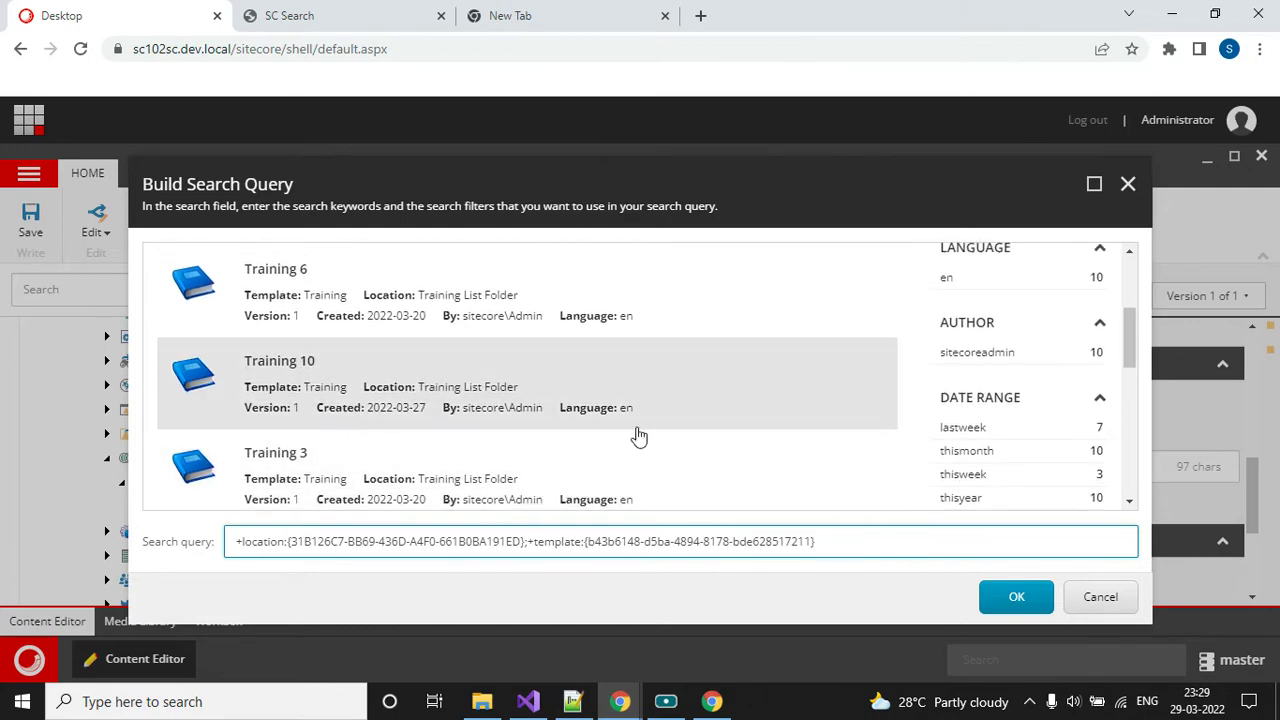
left_click(1099, 607)
- Return to the Search Box's properties in the Experience Editor and set the search scope to All Training
left_click(355, 10)
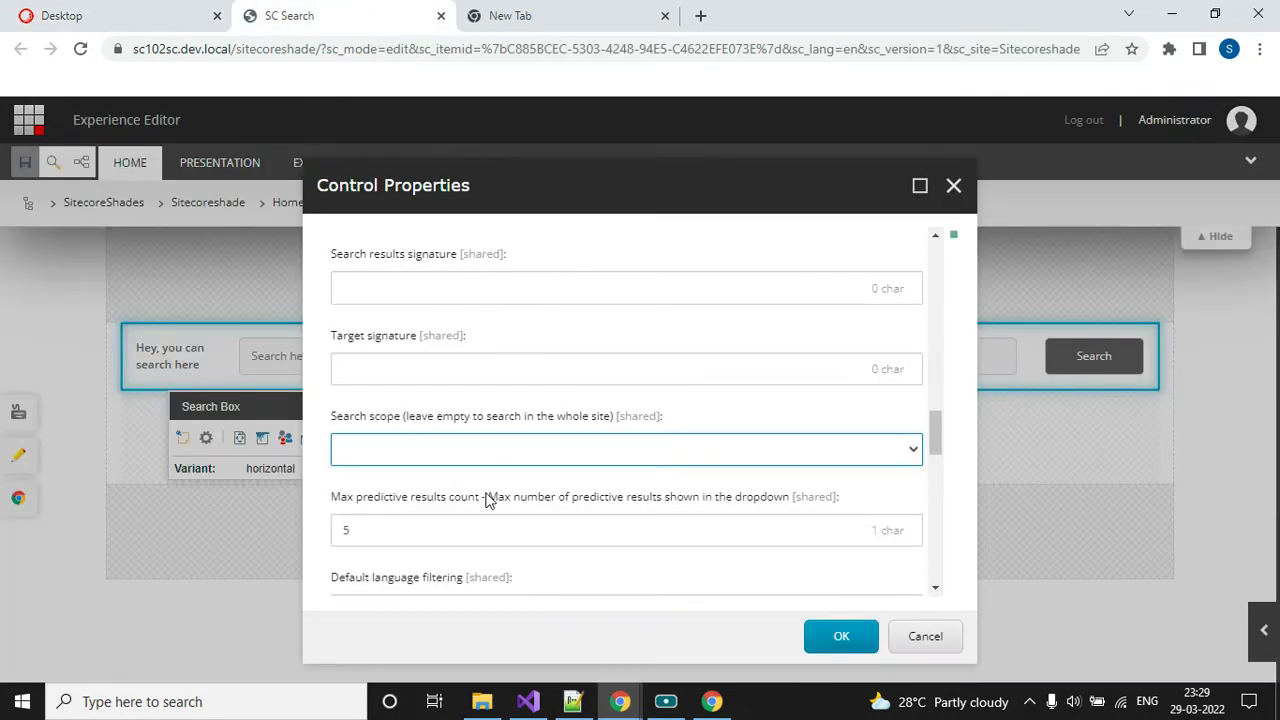
left_click(511, 455)
left_click(511, 490)
scroll(709, 390, "down", 2)
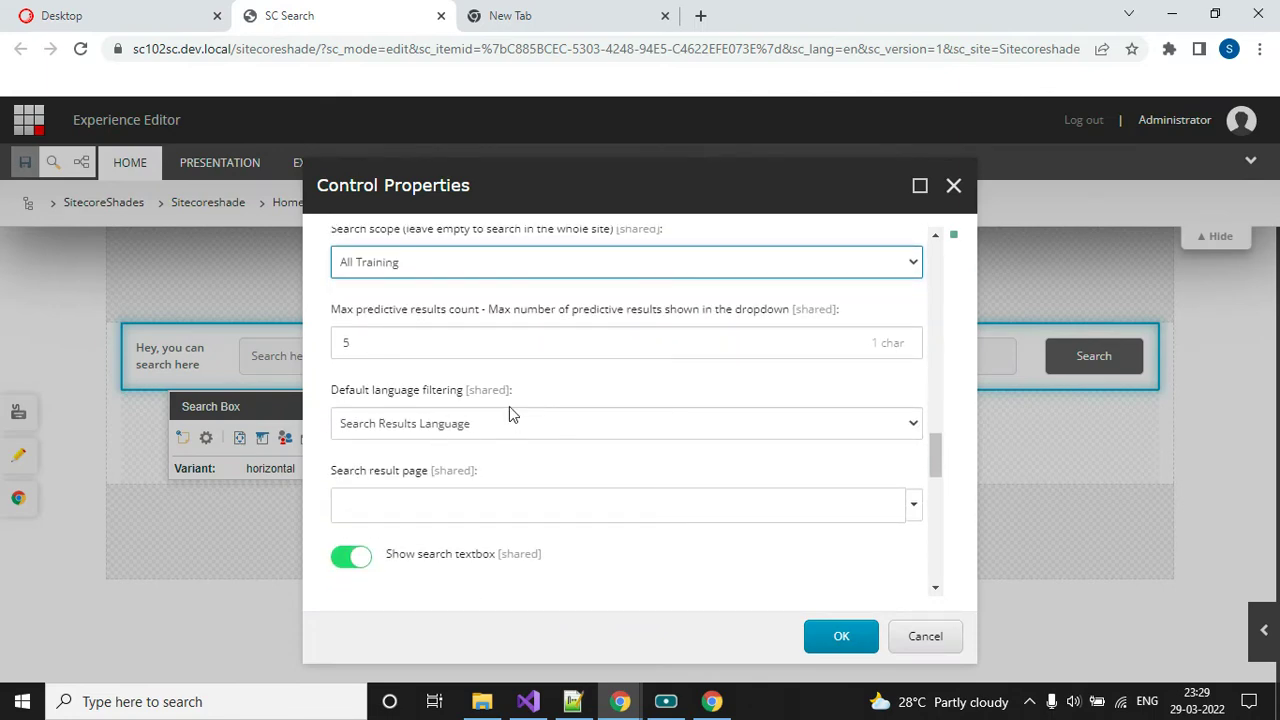
scroll(514, 372, "down", 2)
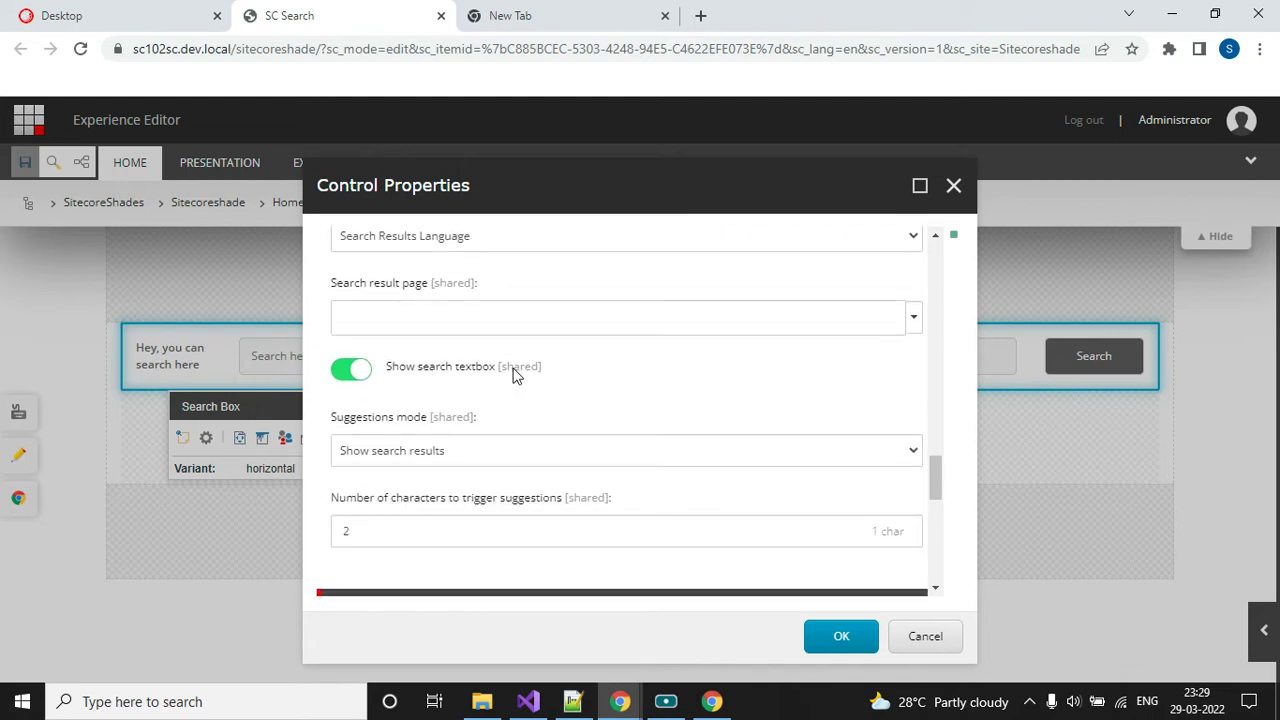
scroll(400, 372, "up", 2)
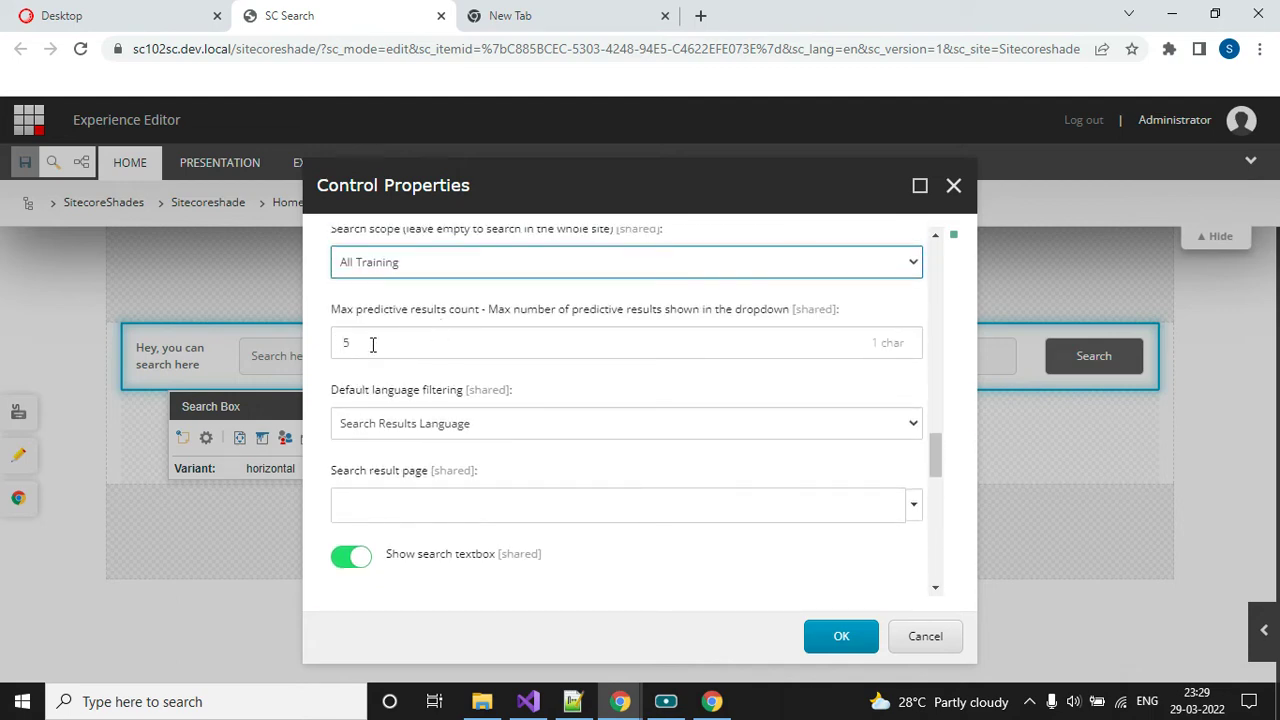
- Check how many suggestions appear for "train" on the existing Search page in the incognito window
double_click(372, 344)
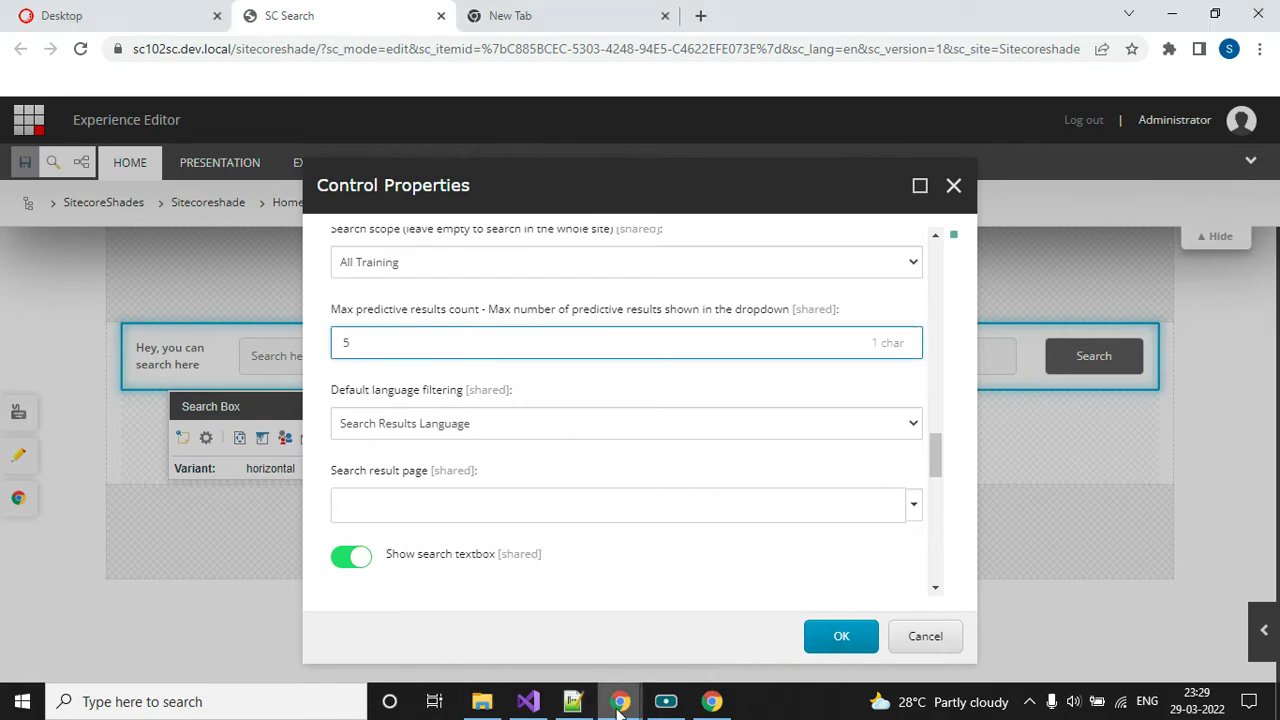
left_click(620, 701)
left_click(117, 12)
left_click(310, 133)
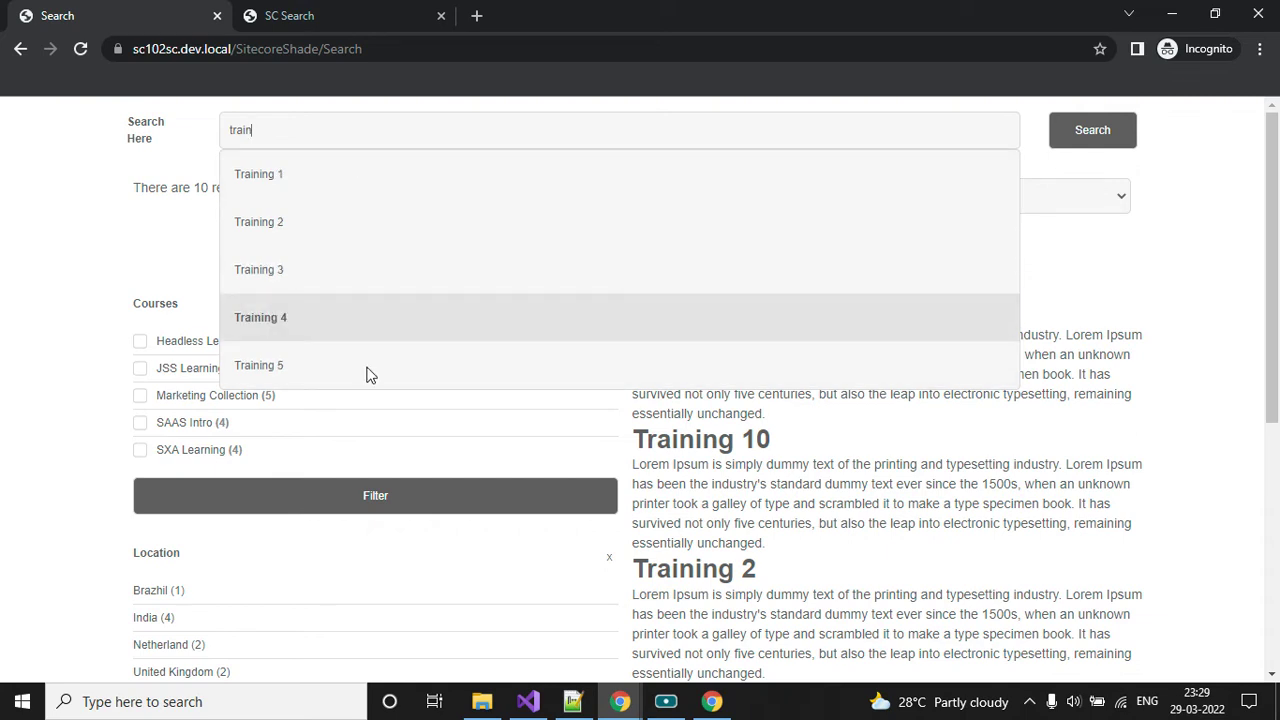
- Back in the Search Box's properties, set the max predictive results count to 10
left_click(620, 701)
left_click(558, 647)
left_click_drag(386, 346, 333, 360)
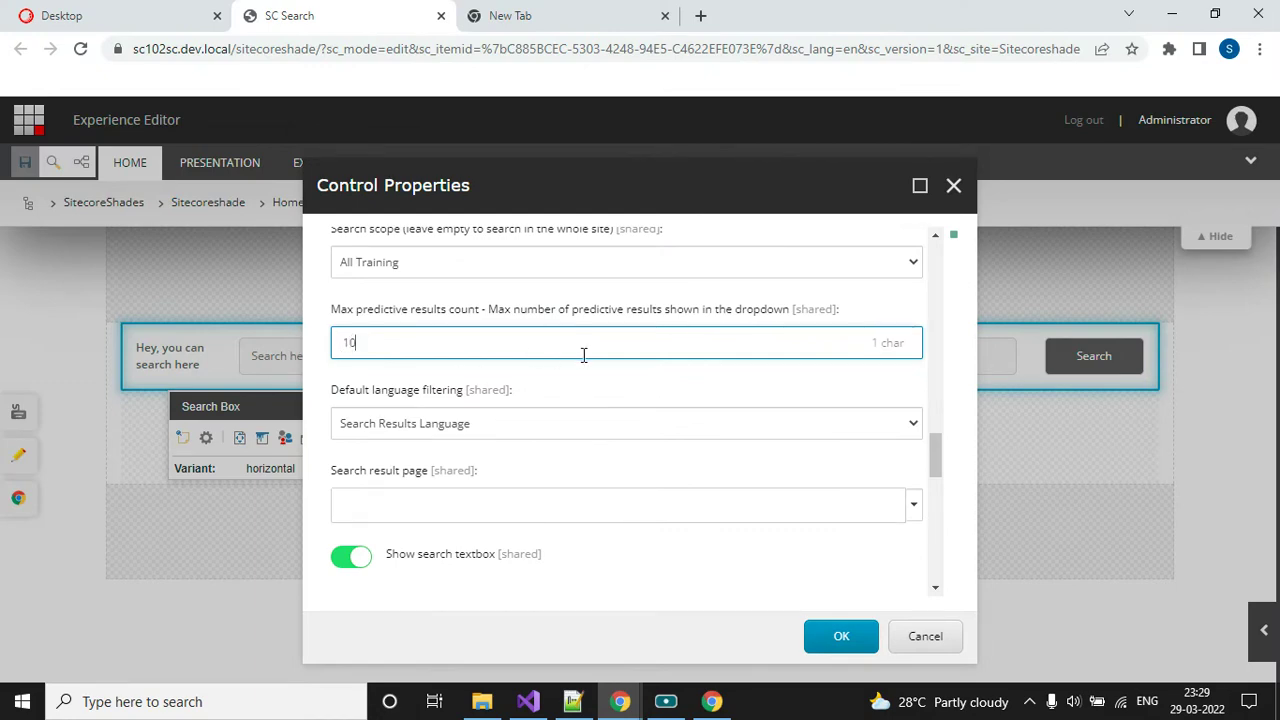
scroll(662, 390, "down", 4)
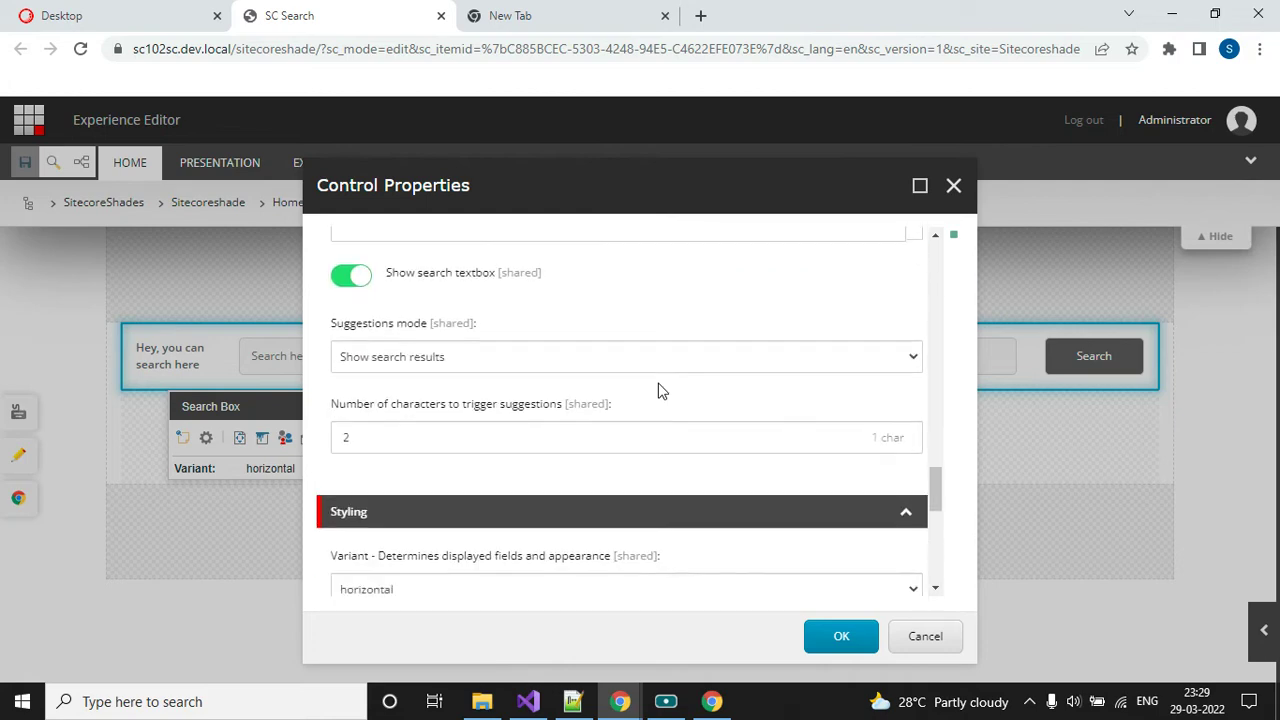
- Open the Training 1 suggestion from the incognito window's Search page, and return to the Search Box's properties in the Experience Editor
mouse_move(620, 701)
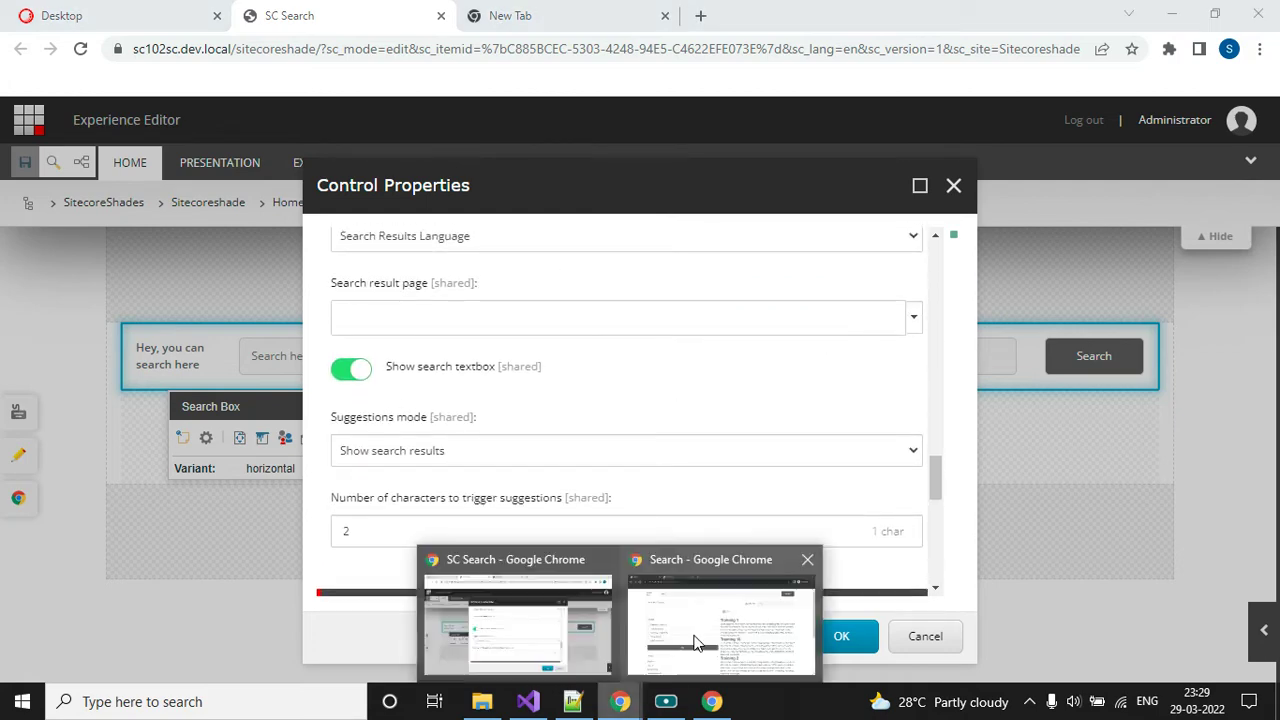
left_click(730, 620)
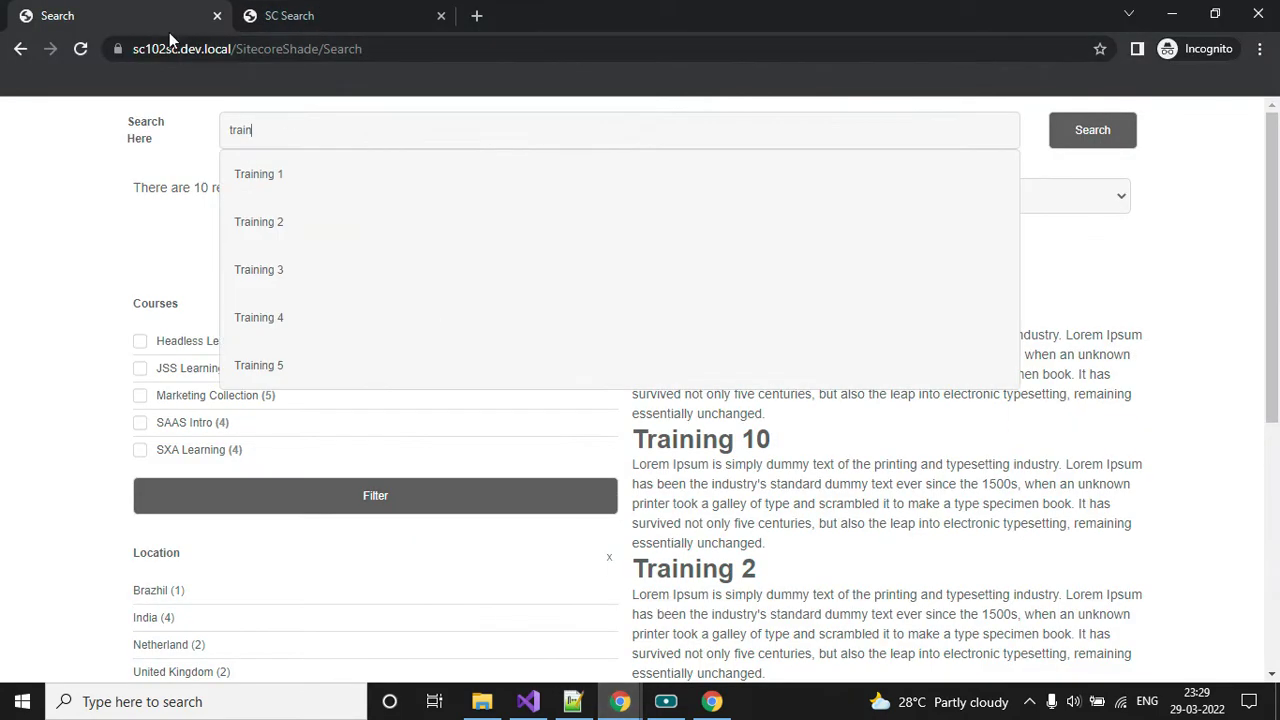
left_click(286, 174)
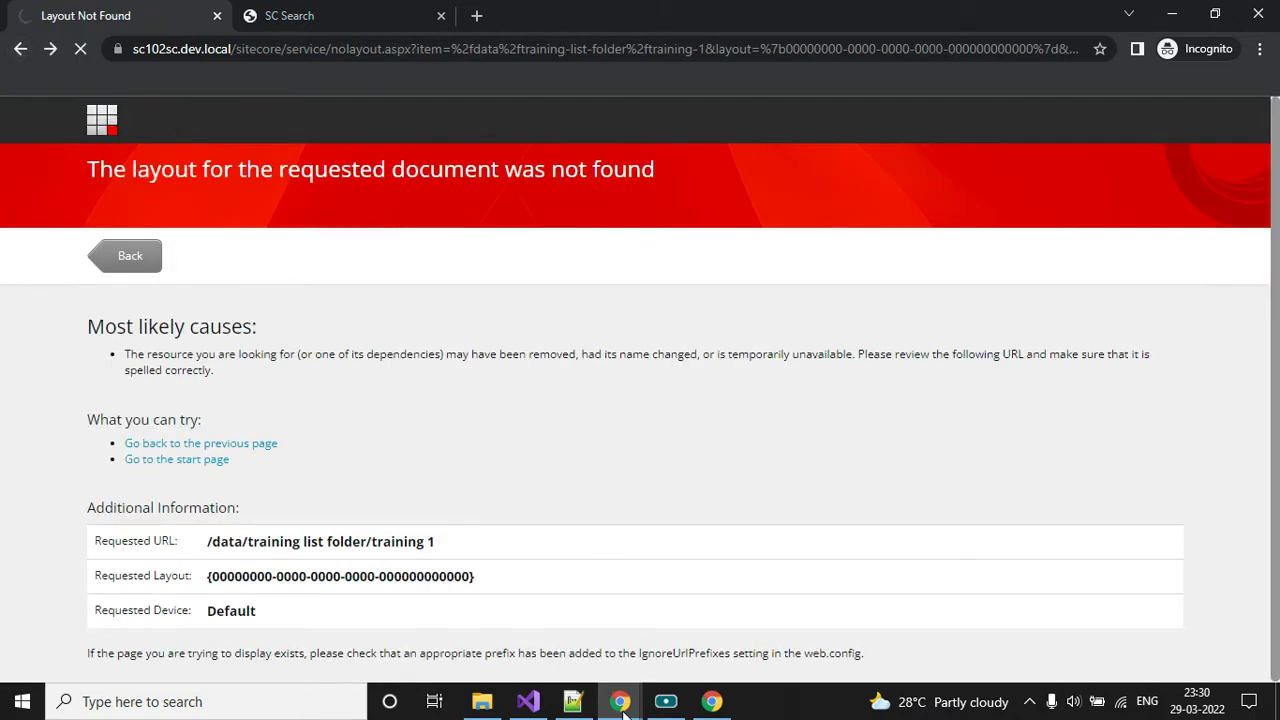
mouse_move(620, 701)
left_click(550, 630)
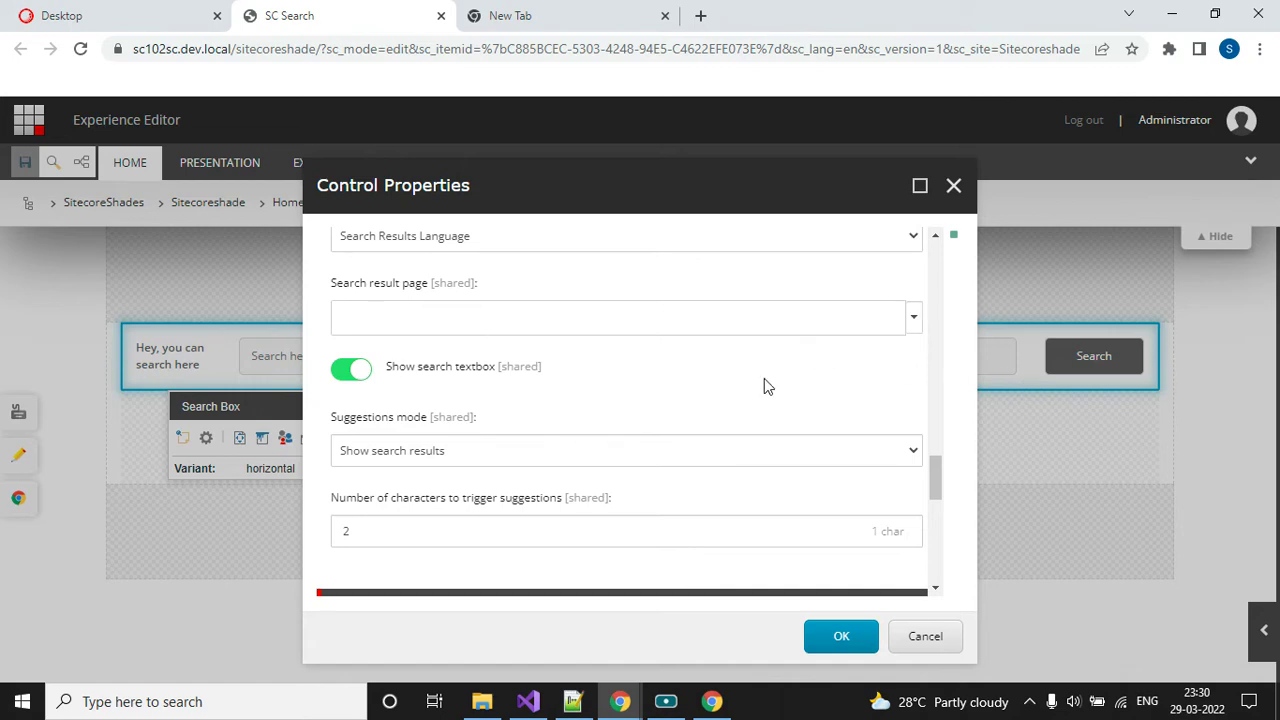
scroll(648, 430, "down", 1)
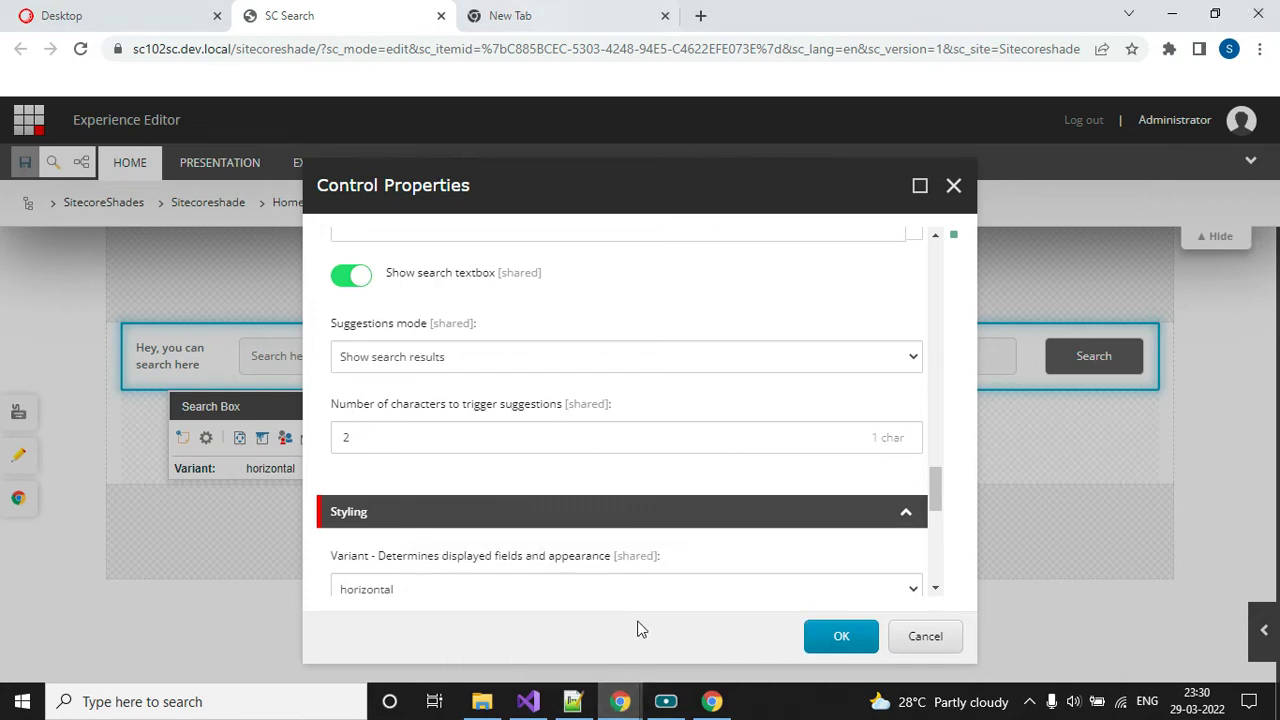
- Test the predictive suggestions on the incognito window's Search page by searching with the two characters "tr"
left_click(620, 702)
left_click(730, 610)
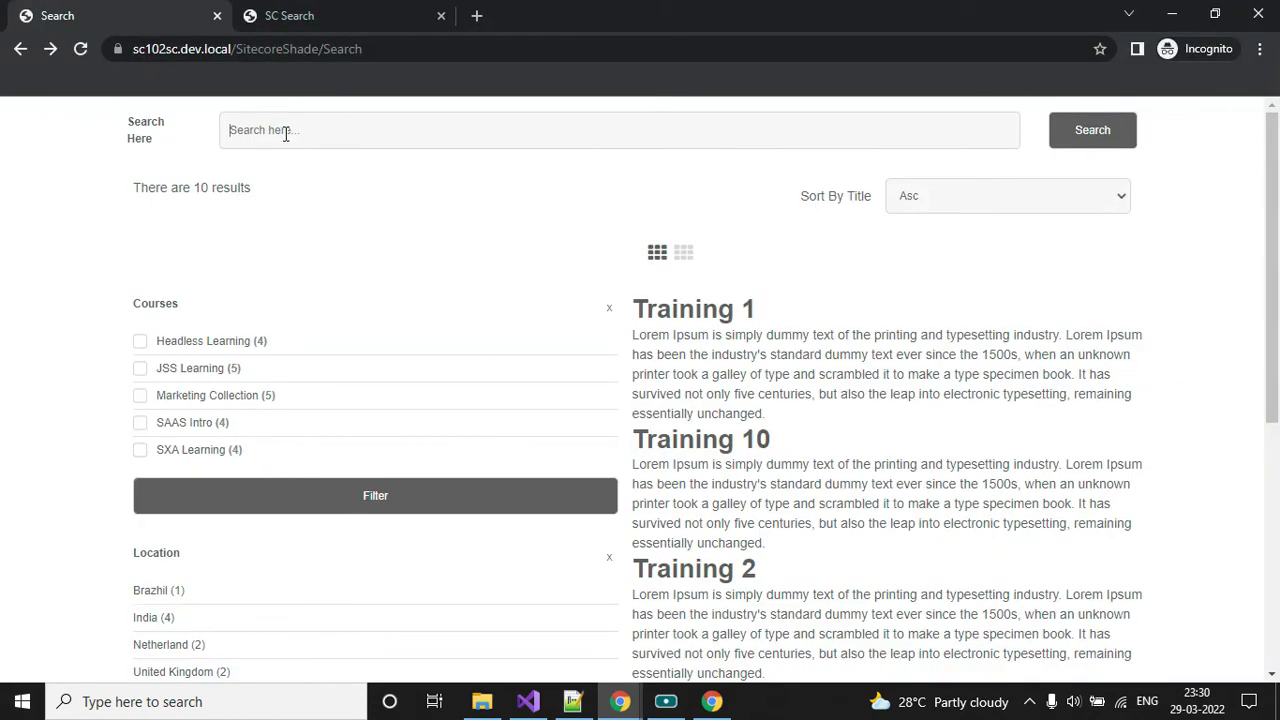
type("tr")
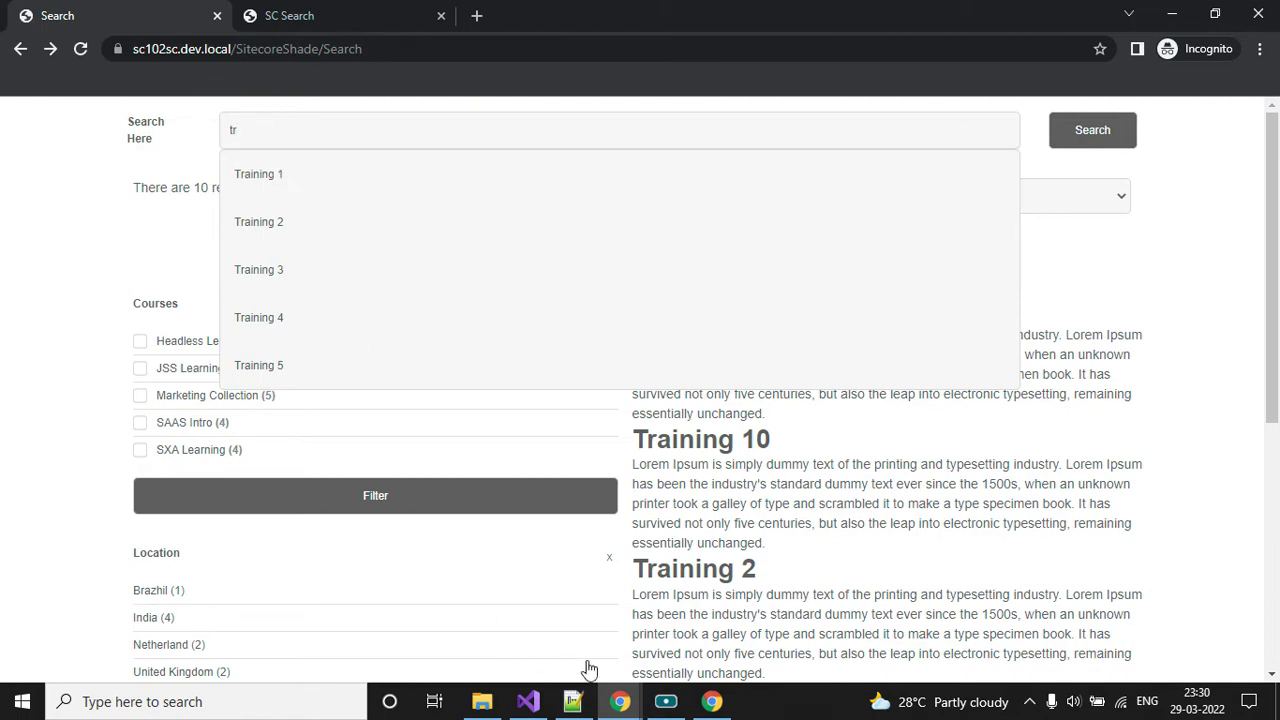
- Back in the Search Box's properties, set the number of characters to trigger suggestions to 1
left_click(620, 701)
left_click(512, 612)
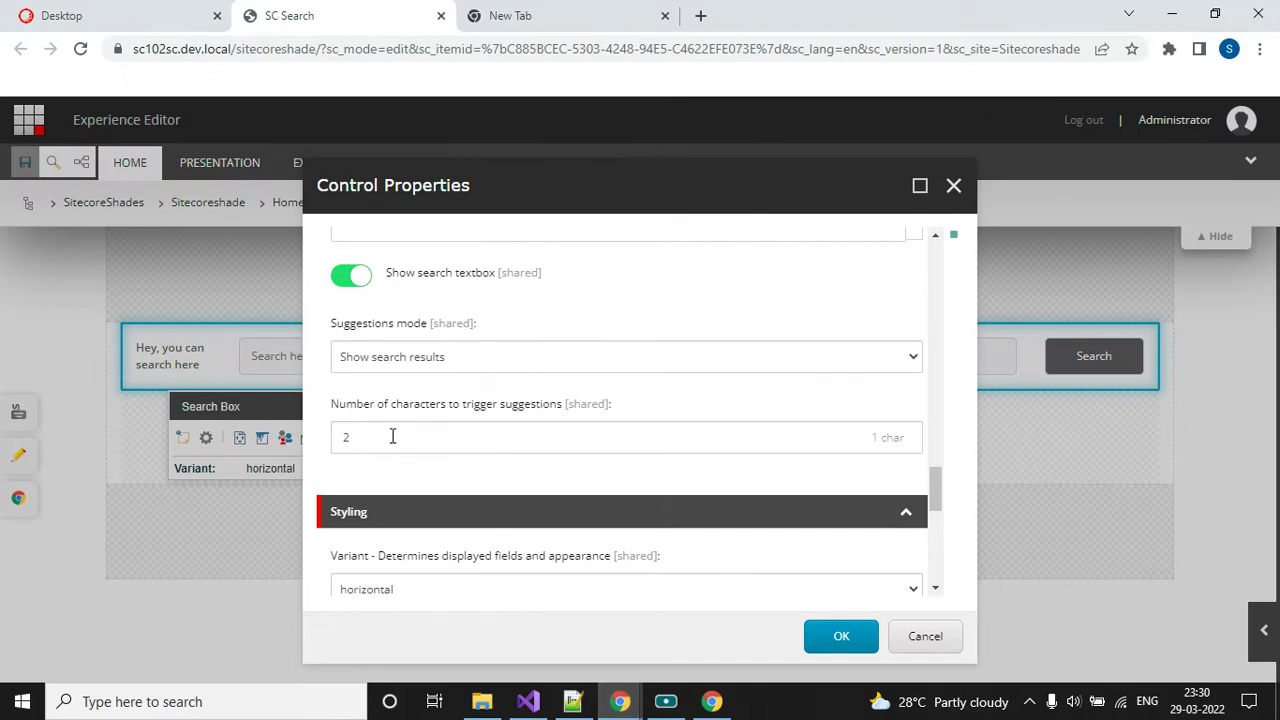
double_click(393, 437)
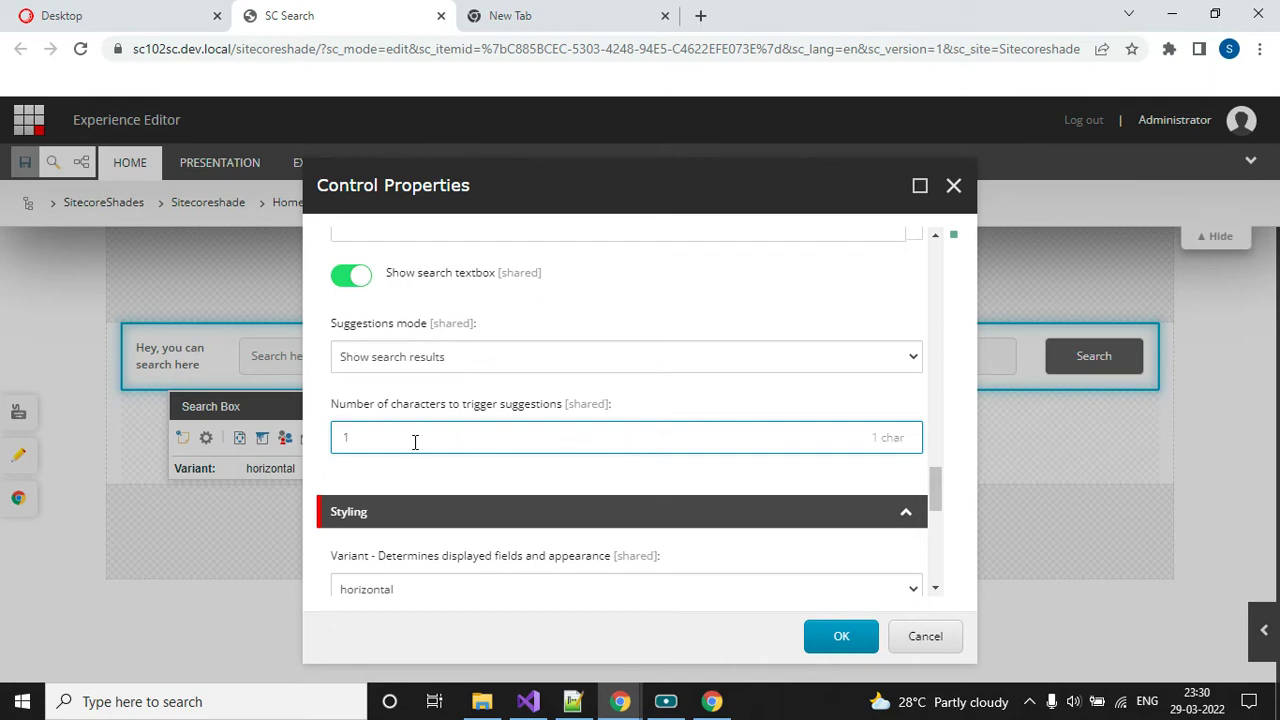
scroll(680, 381, "down", 2)
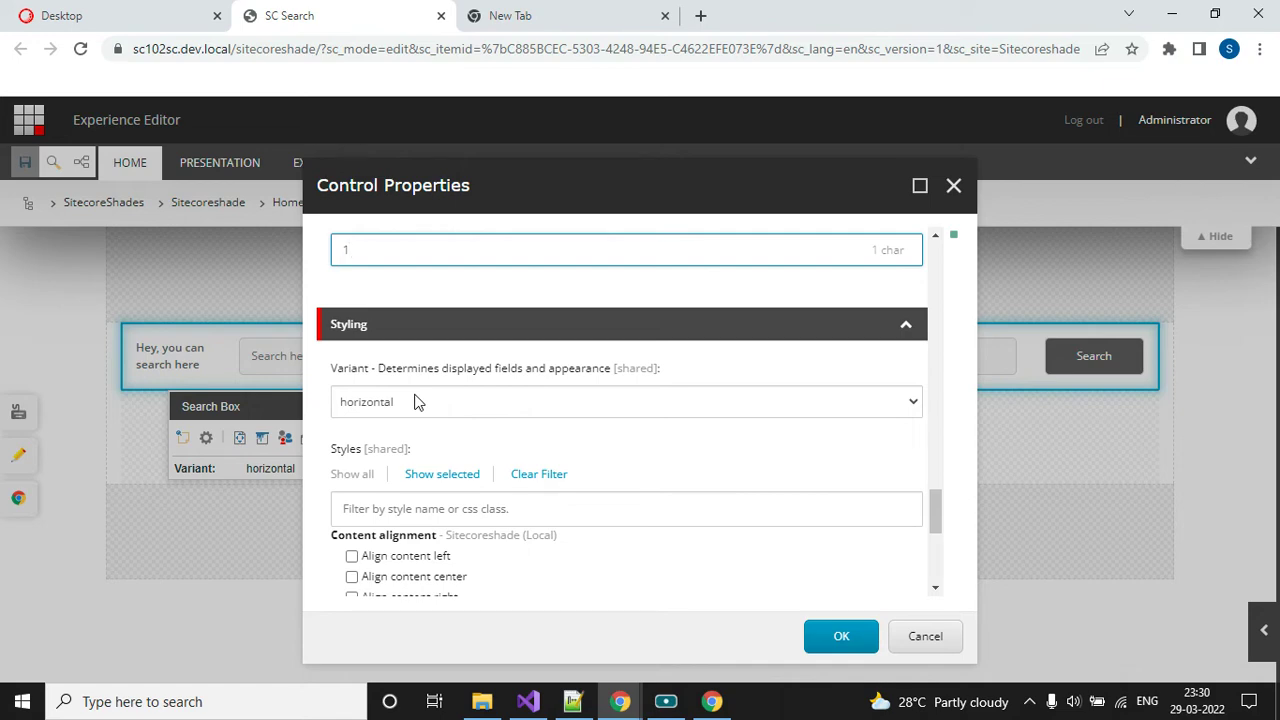
scroll(488, 382, "up", 2)
scroll(365, 470, "up", 1)
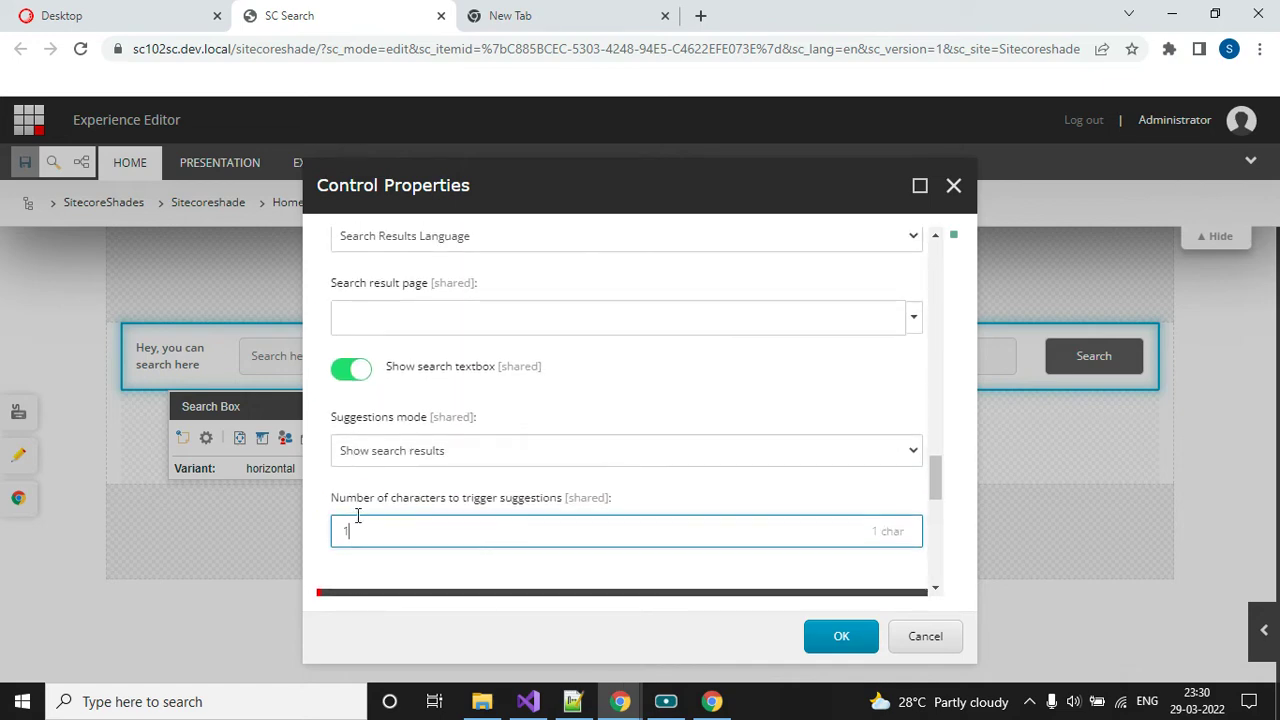
- Set the Search Box's styling variant to Training and review the remaining properties up to the search criteria
scroll(466, 476, "down", 3)
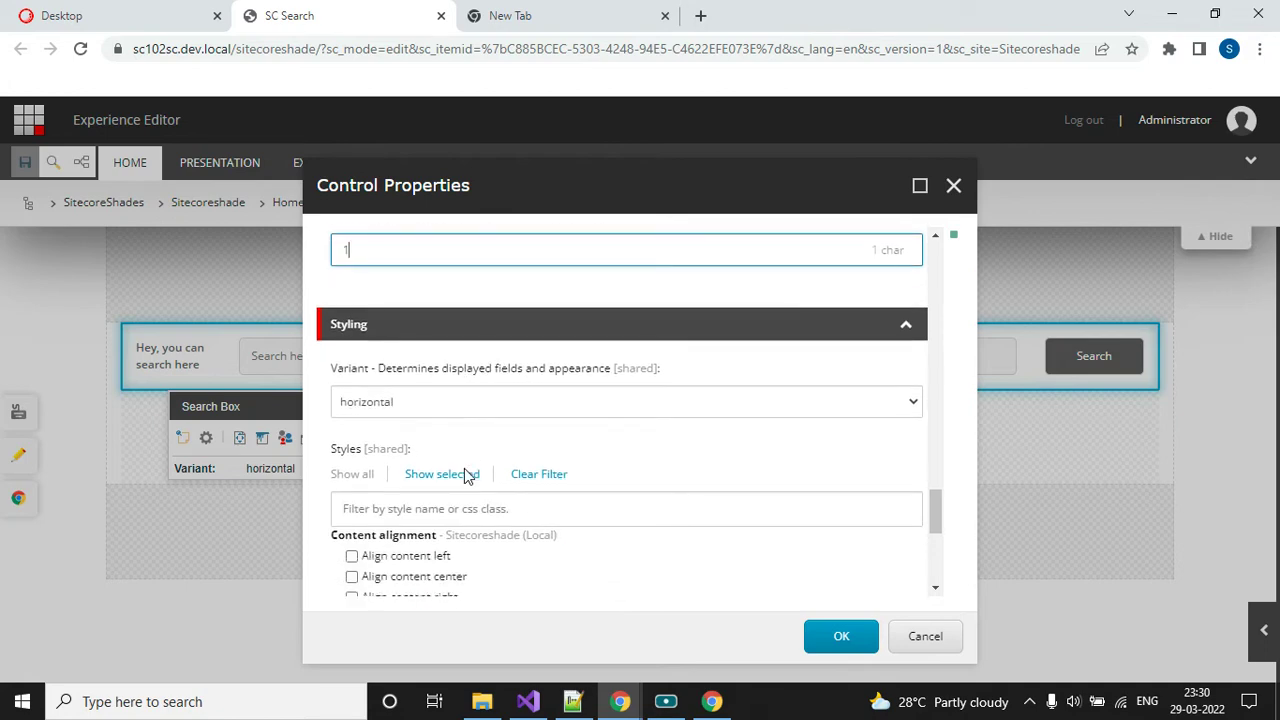
left_click(440, 401)
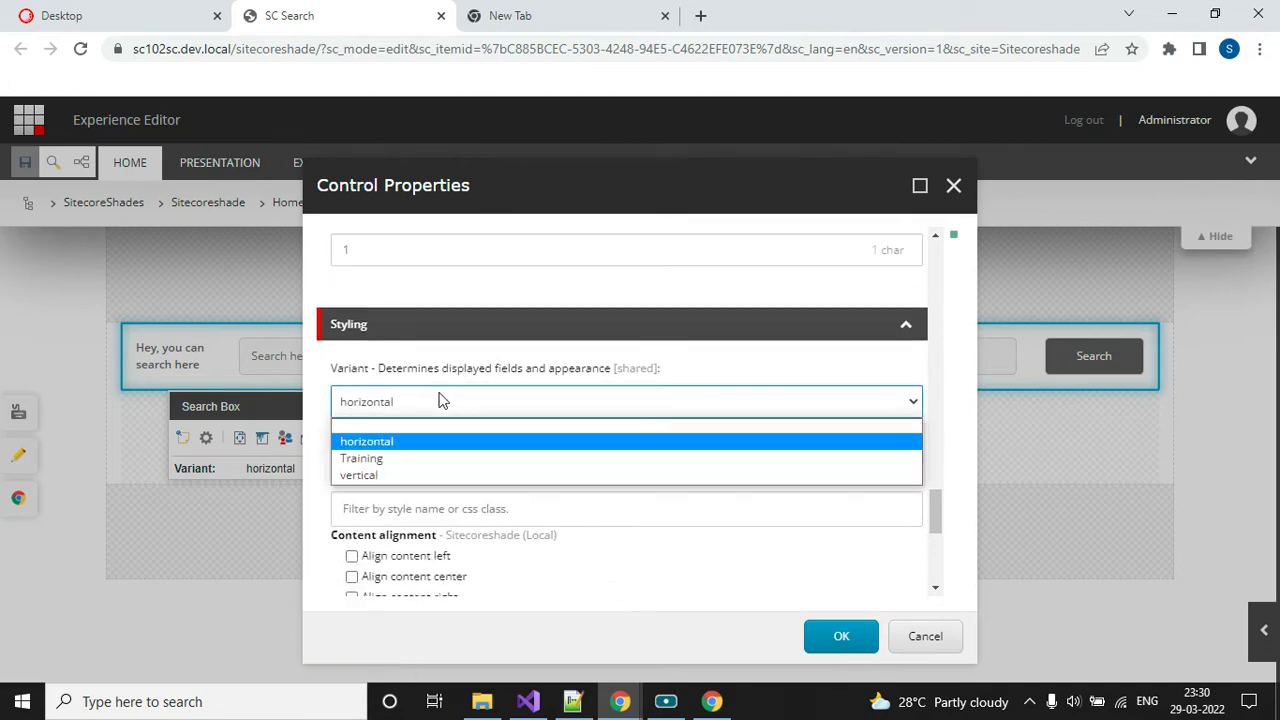
left_click(403, 459)
scroll(652, 420, "down", 2)
scroll(652, 420, "up", 10)
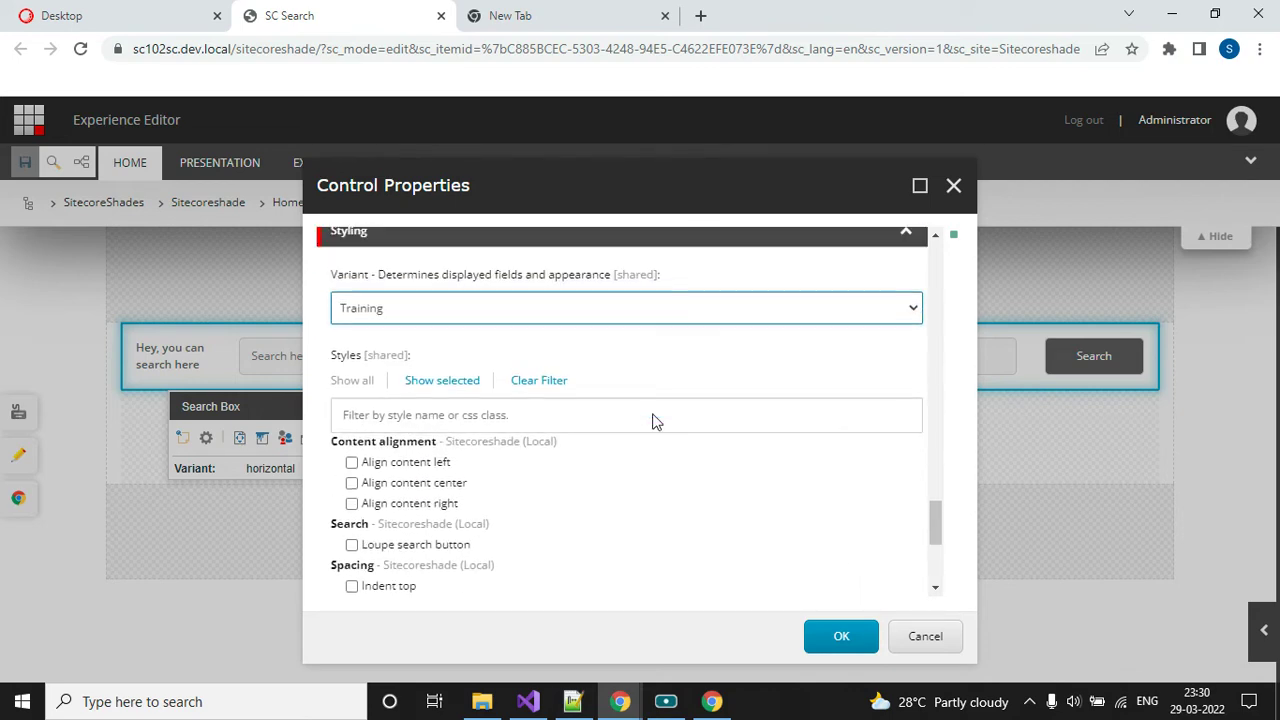
scroll(652, 420, "up", 5)
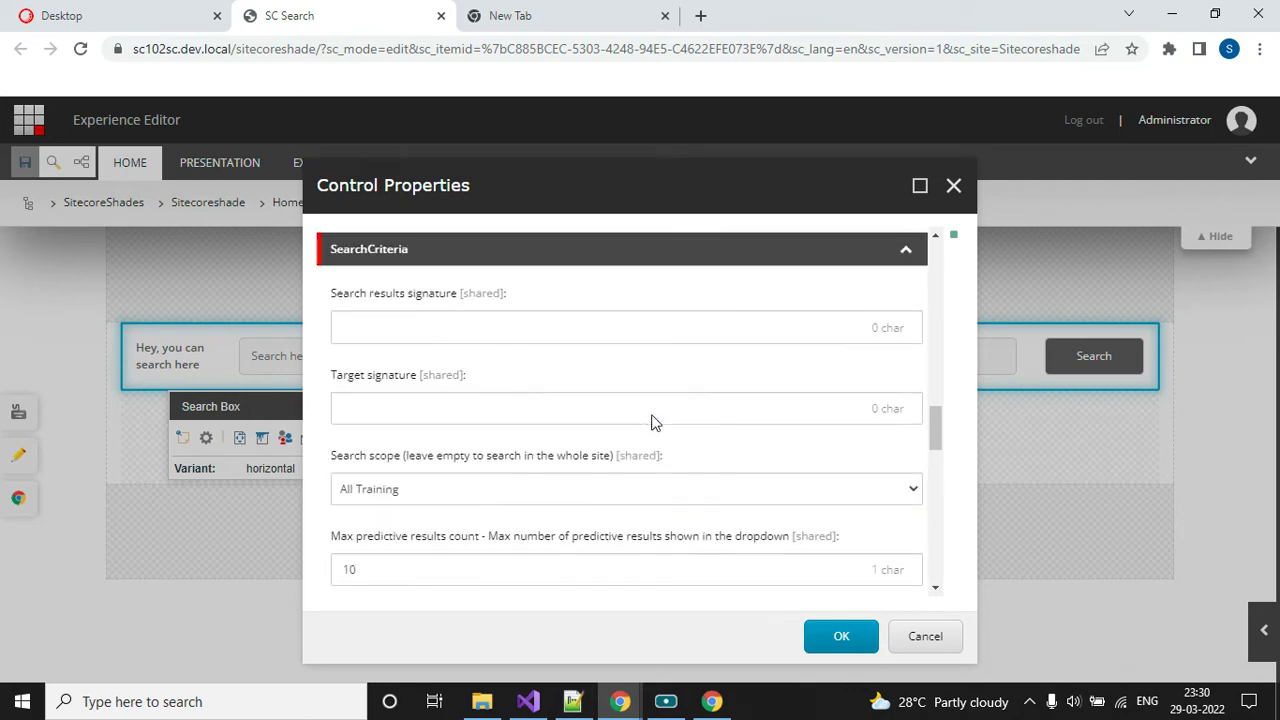
- In the Content Editor, collapse Settings and expand Presentation and Rendering Variants down to the Search Box variants
left_click(62, 15)
scroll(290, 470, "up", 2)
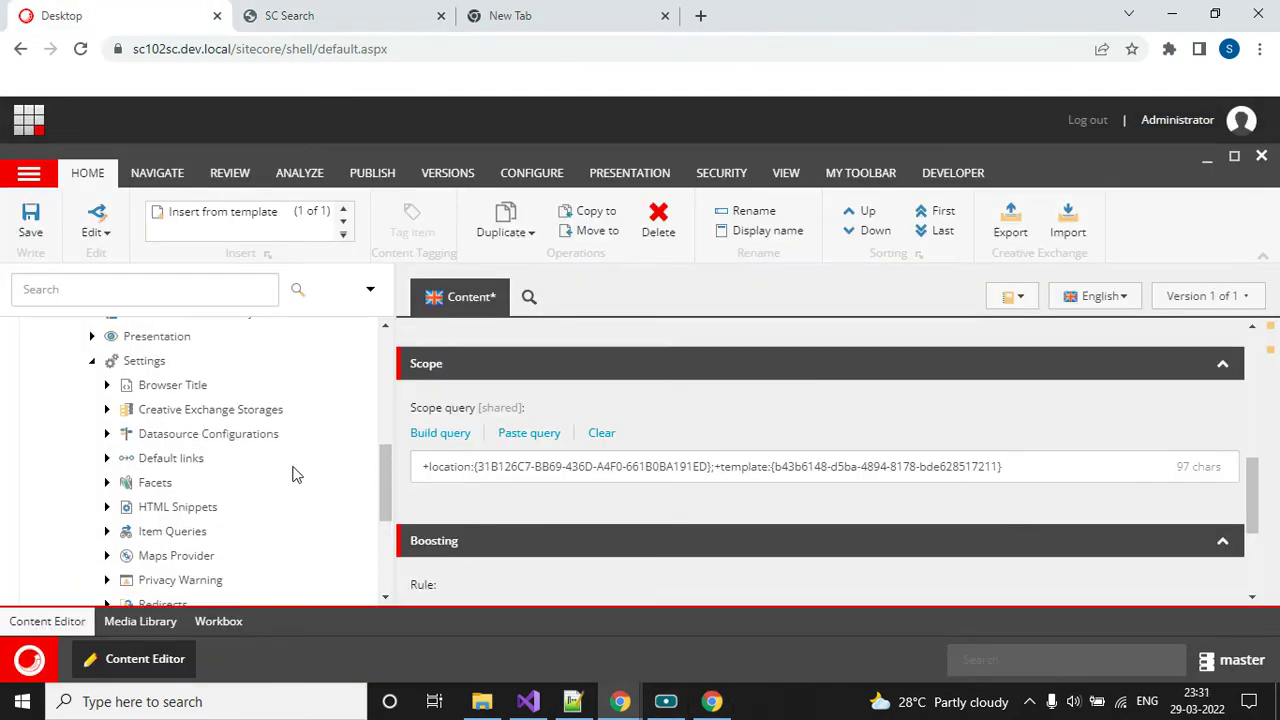
left_click(90, 380)
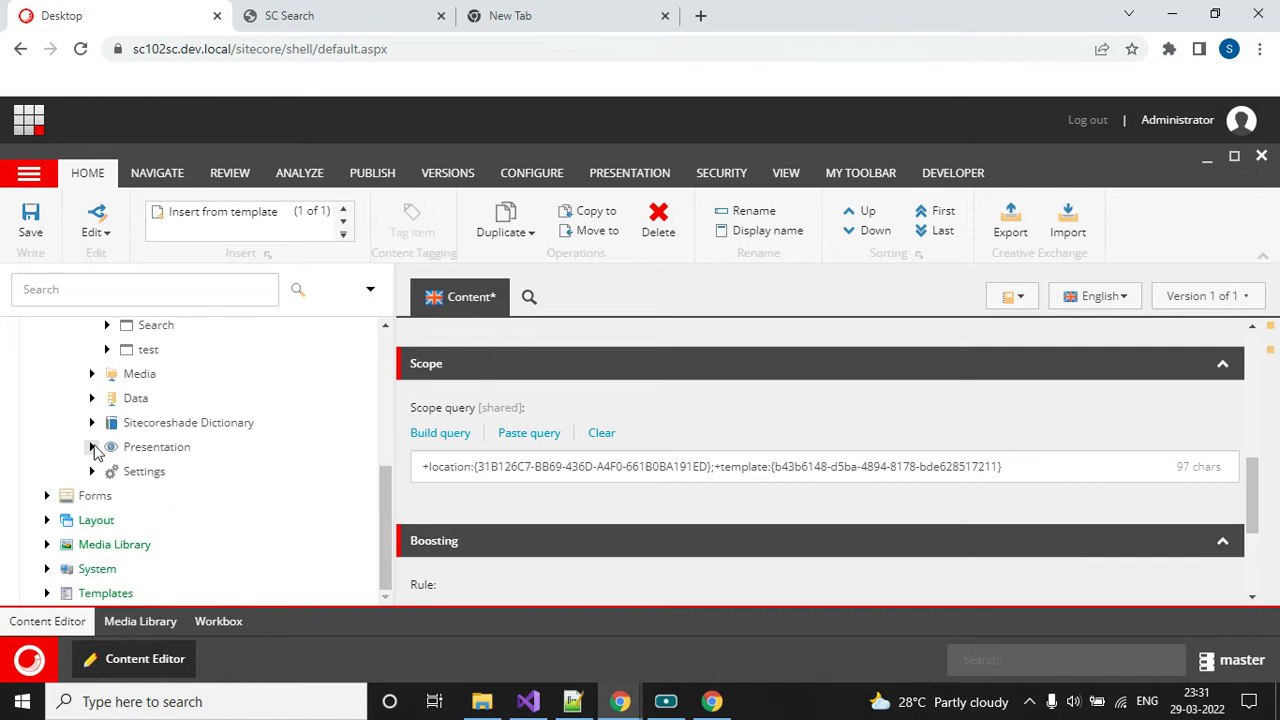
left_click(90, 446)
scroll(259, 396, "down", 2)
scroll(259, 396, "down", 1)
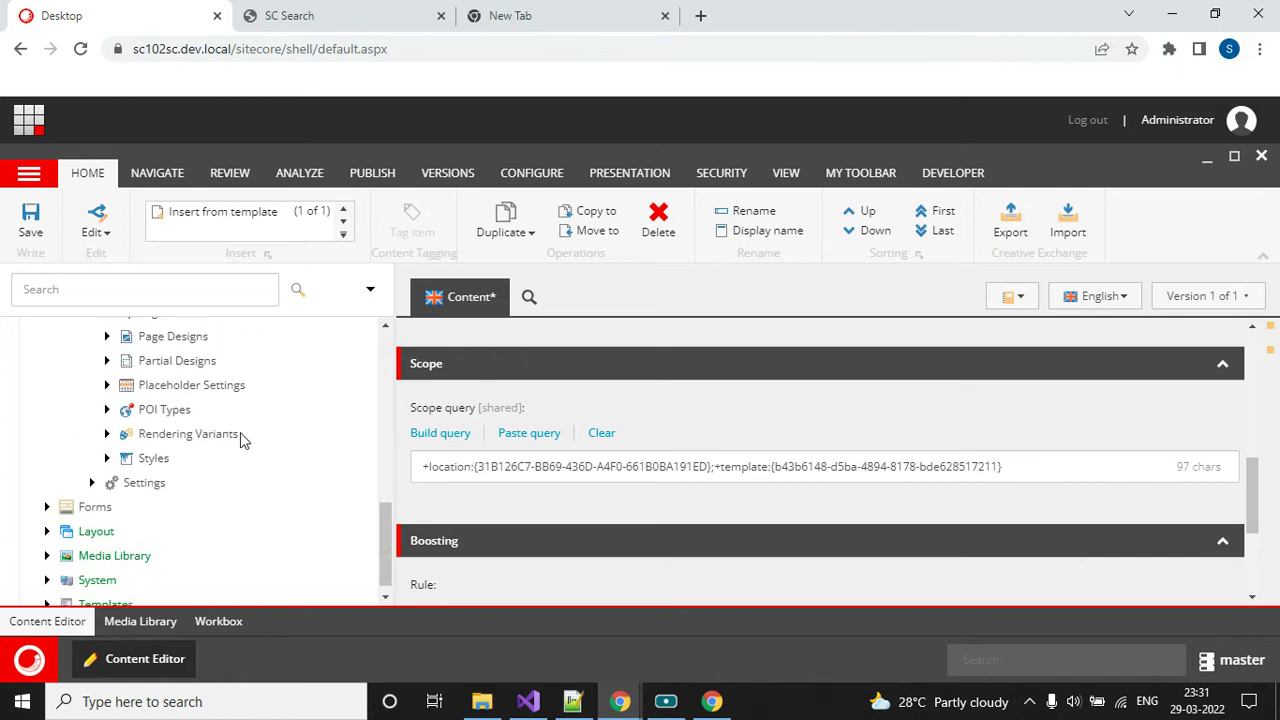
left_click(107, 433)
scroll(290, 440, "down", 3)
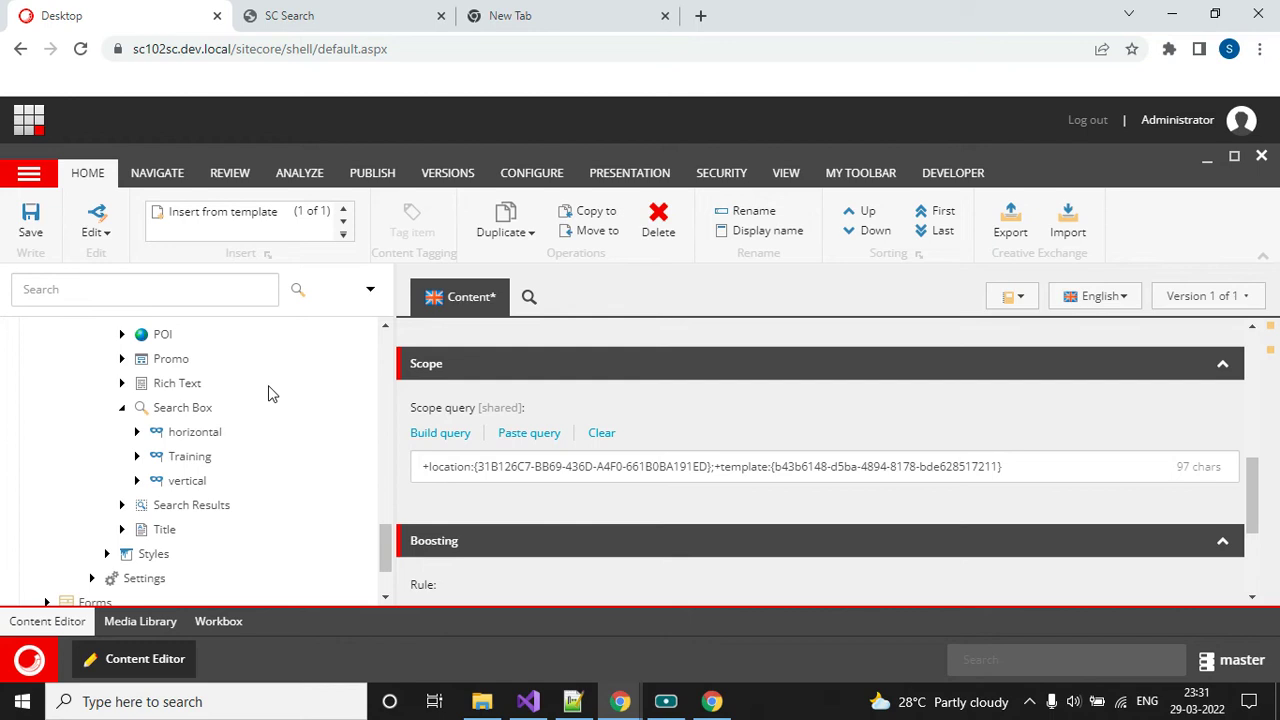
- Open the Search Box's Training variant without saving the previous item's changes, and expand it to reach its Title field
left_click(190, 458)
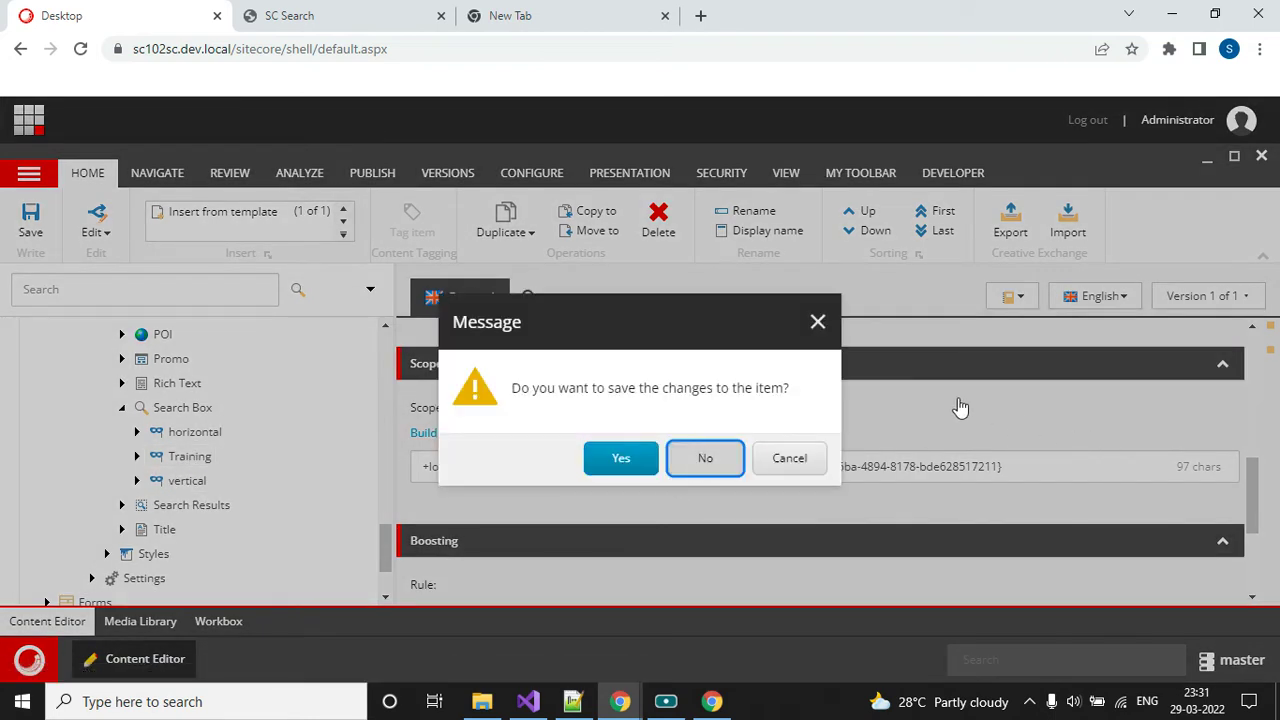
key("Return")
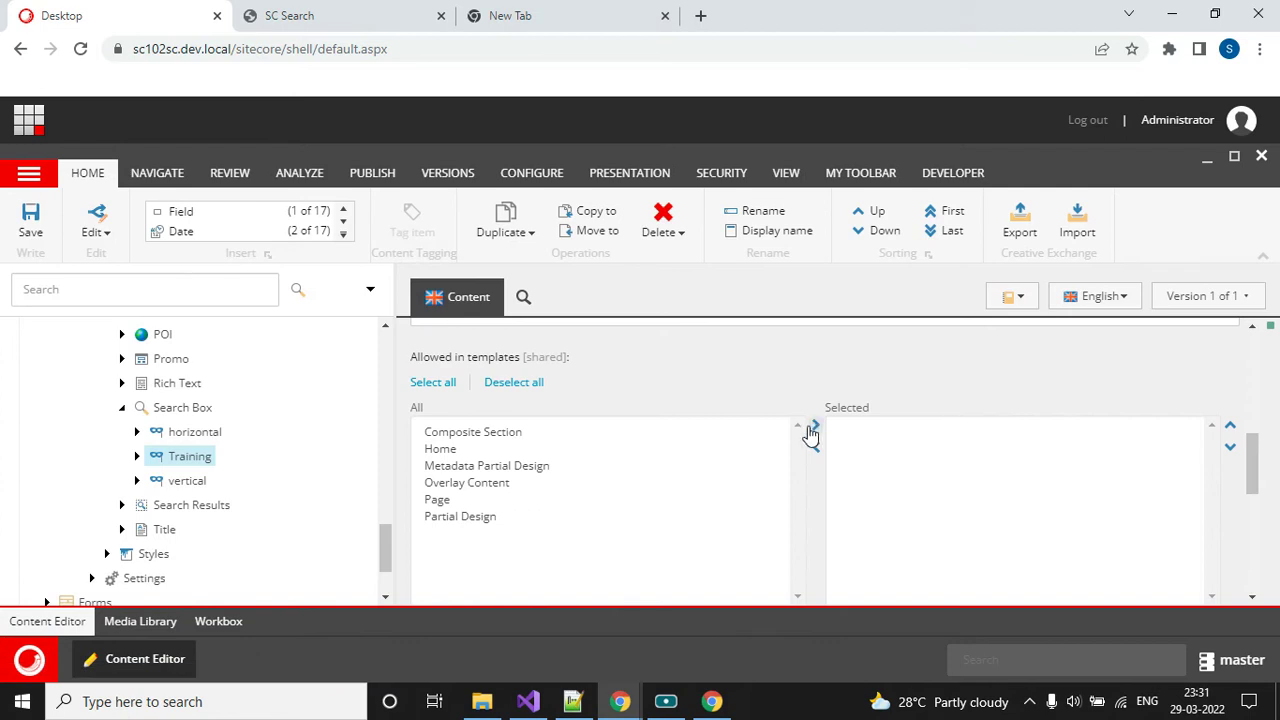
scroll(810, 435, "down", 10)
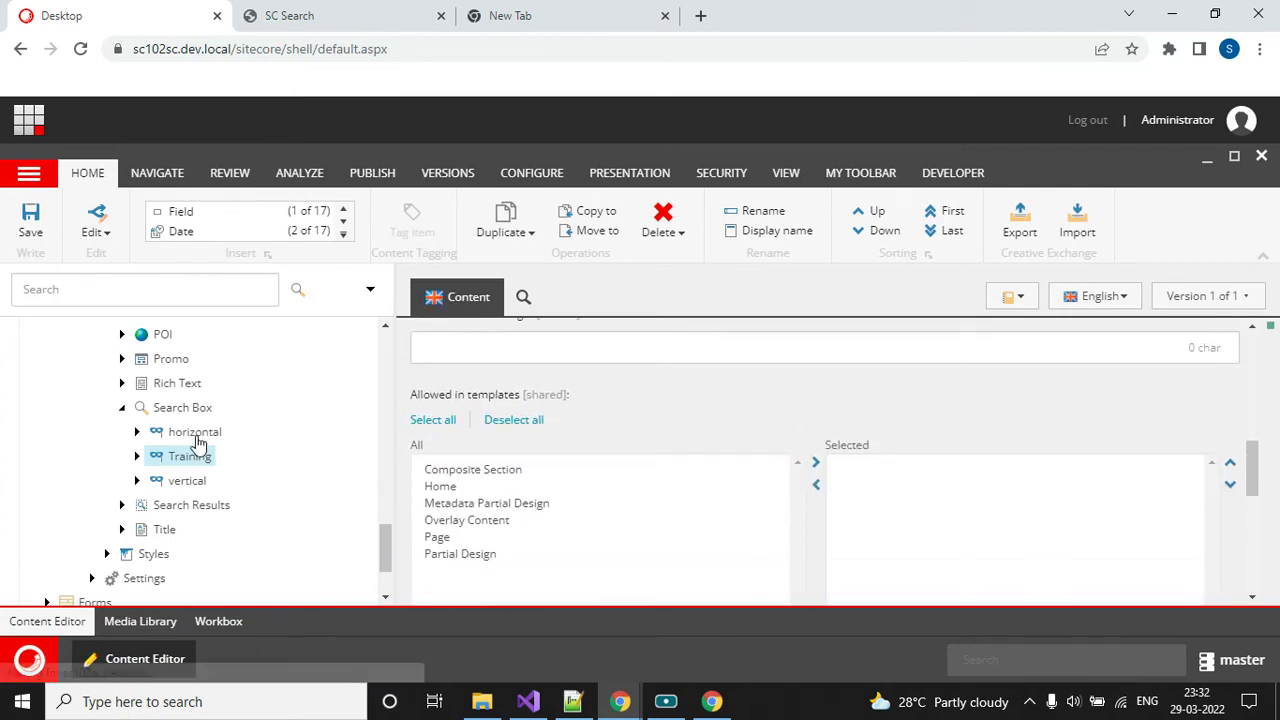
left_click(136, 457)
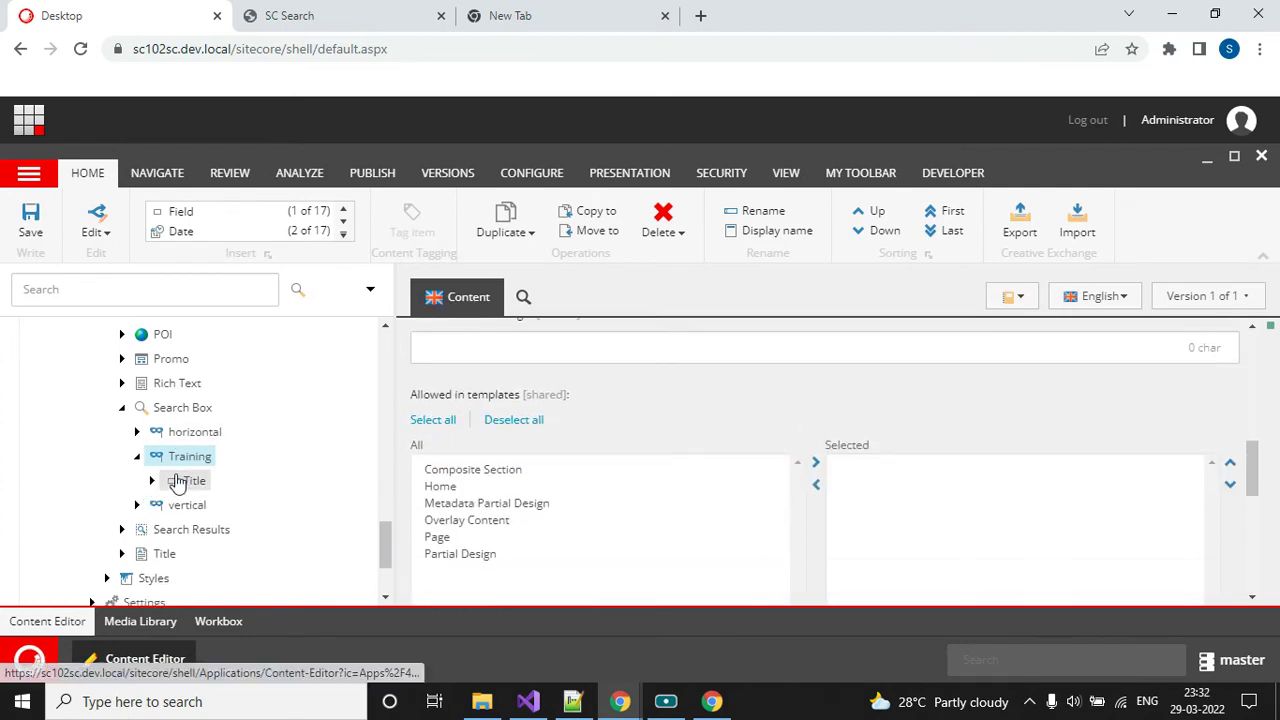
- Examine the variant details of the Title item under the Training variant, especially its field name
scroll(733, 488, "up", 5)
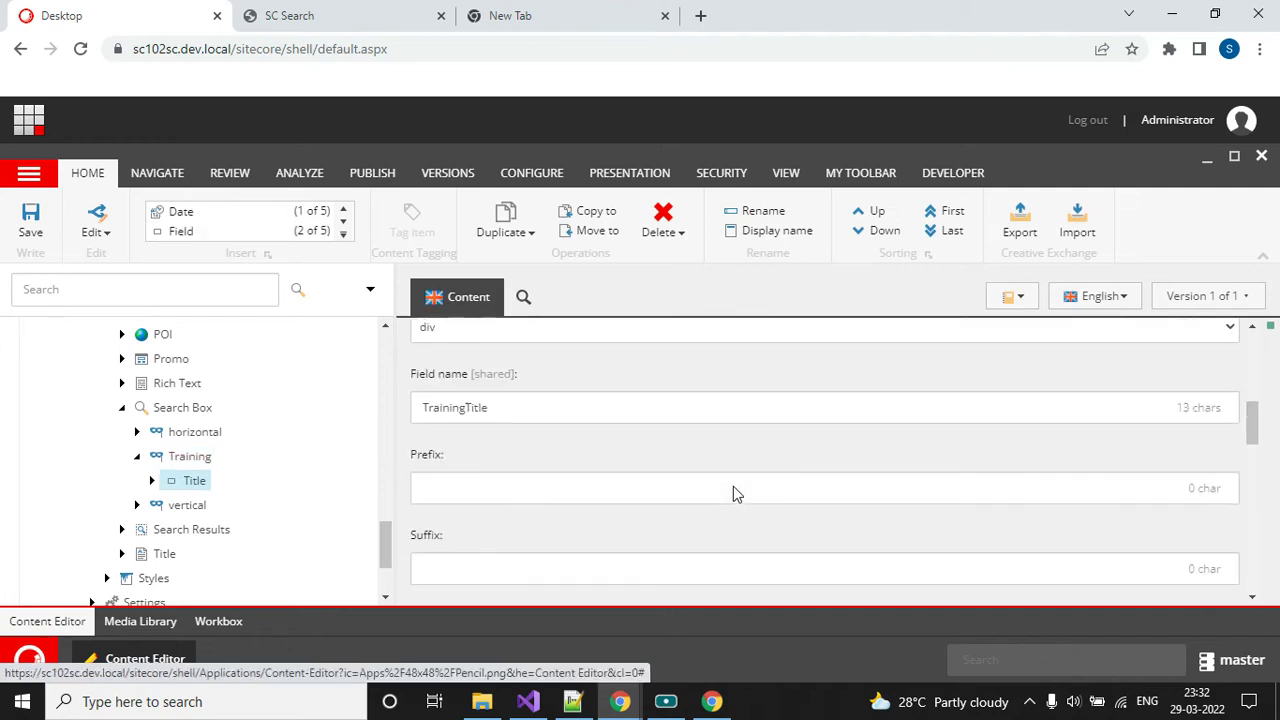
scroll(592, 498, "down", 1)
scroll(592, 498, "down", 1)
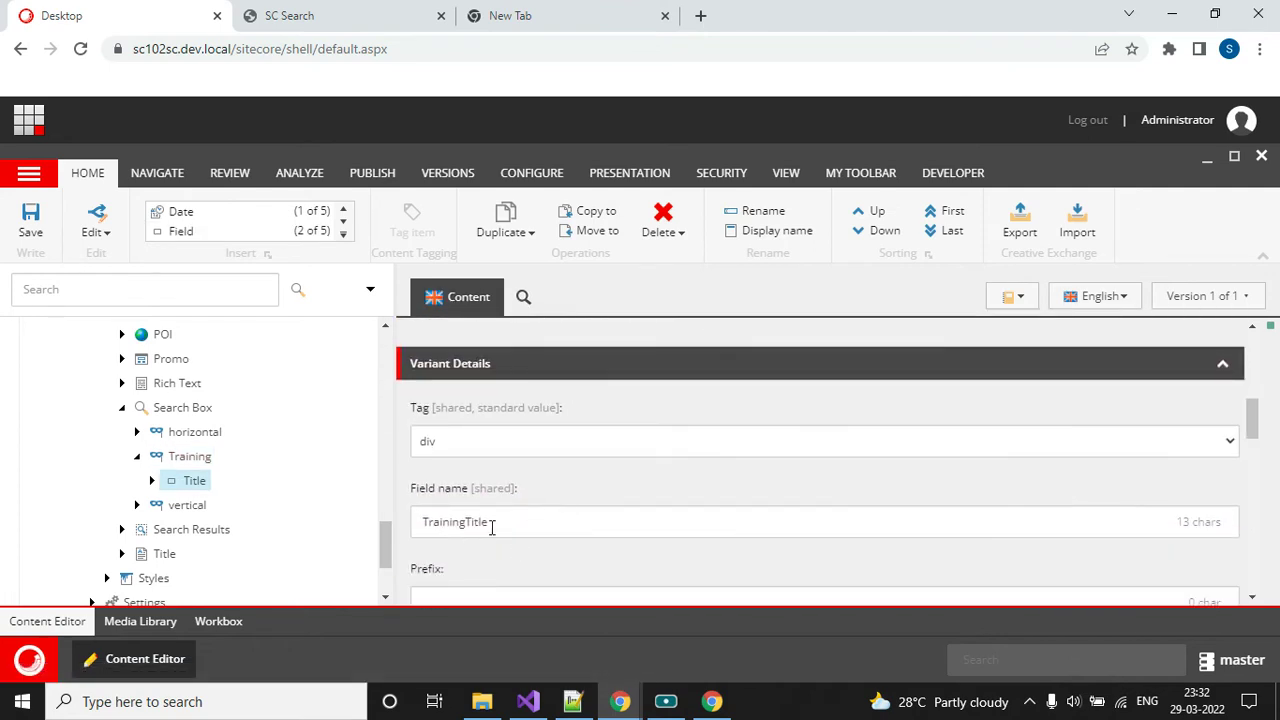
left_click(508, 524)
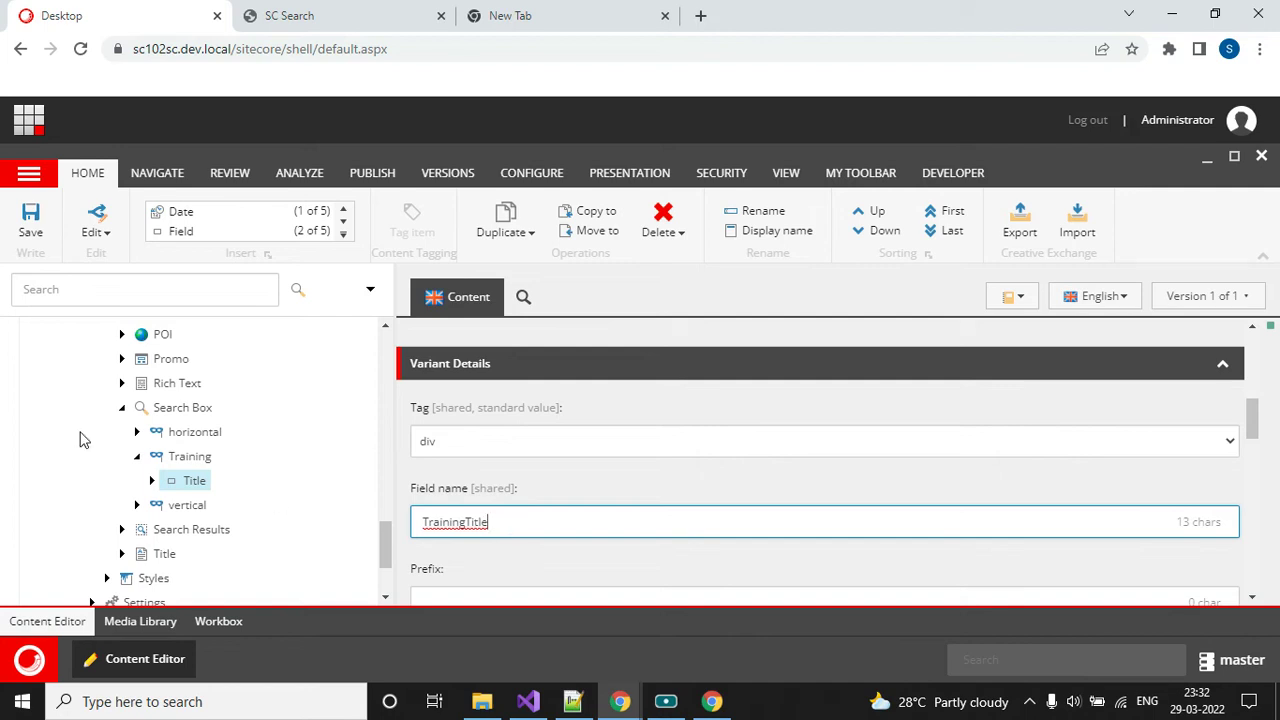
- Expand the site's Data and Training List Folder items in the content tree and open the Training 1 item
scroll(83, 440, "up", 10)
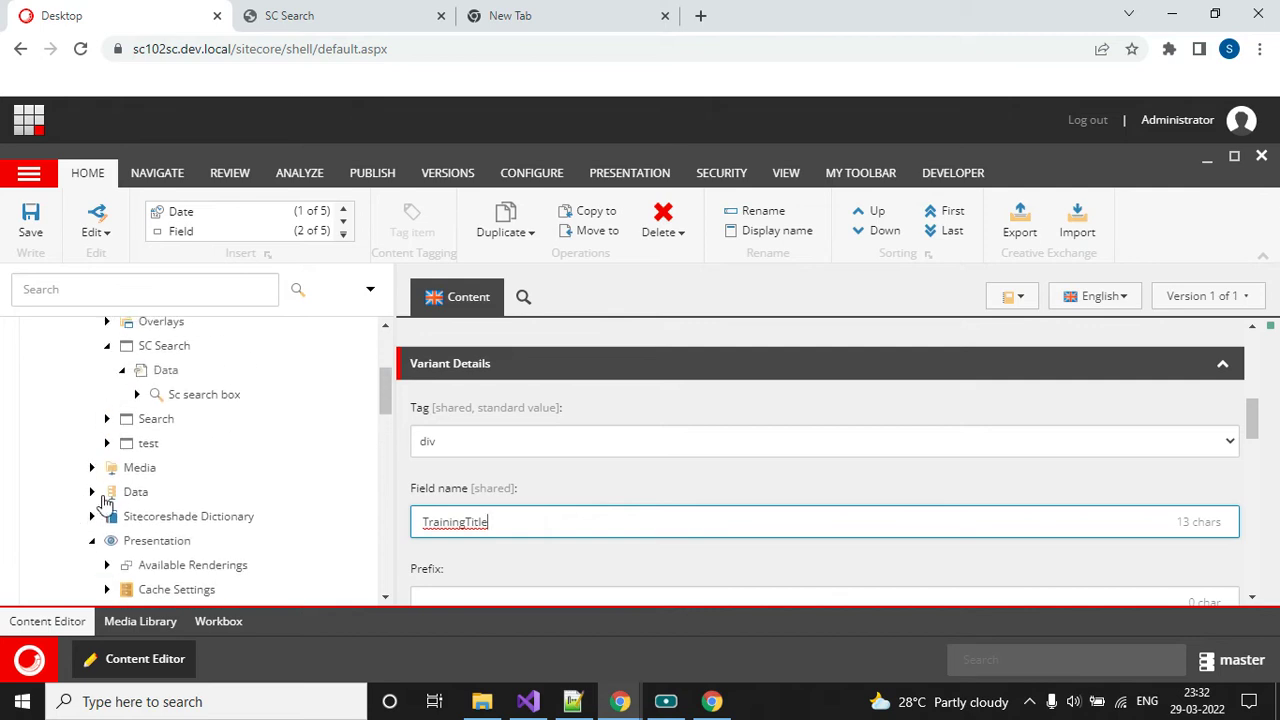
left_click(92, 491)
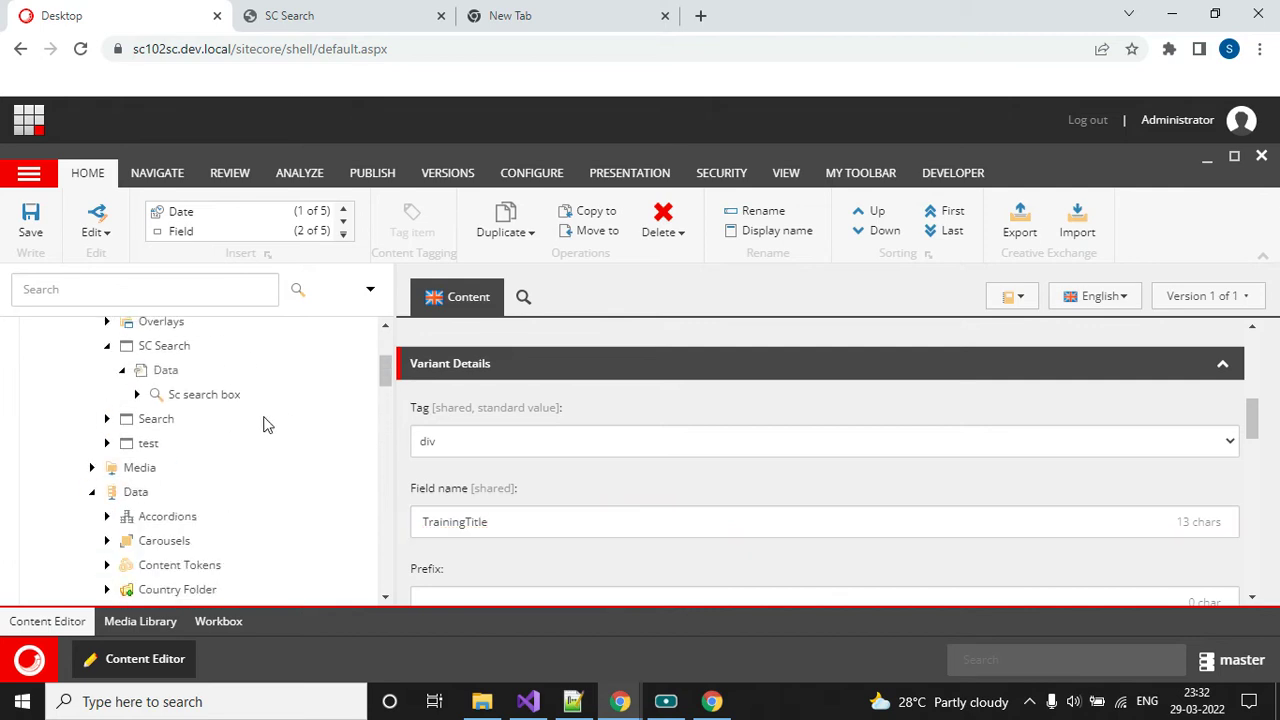
scroll(275, 430, "down", 10)
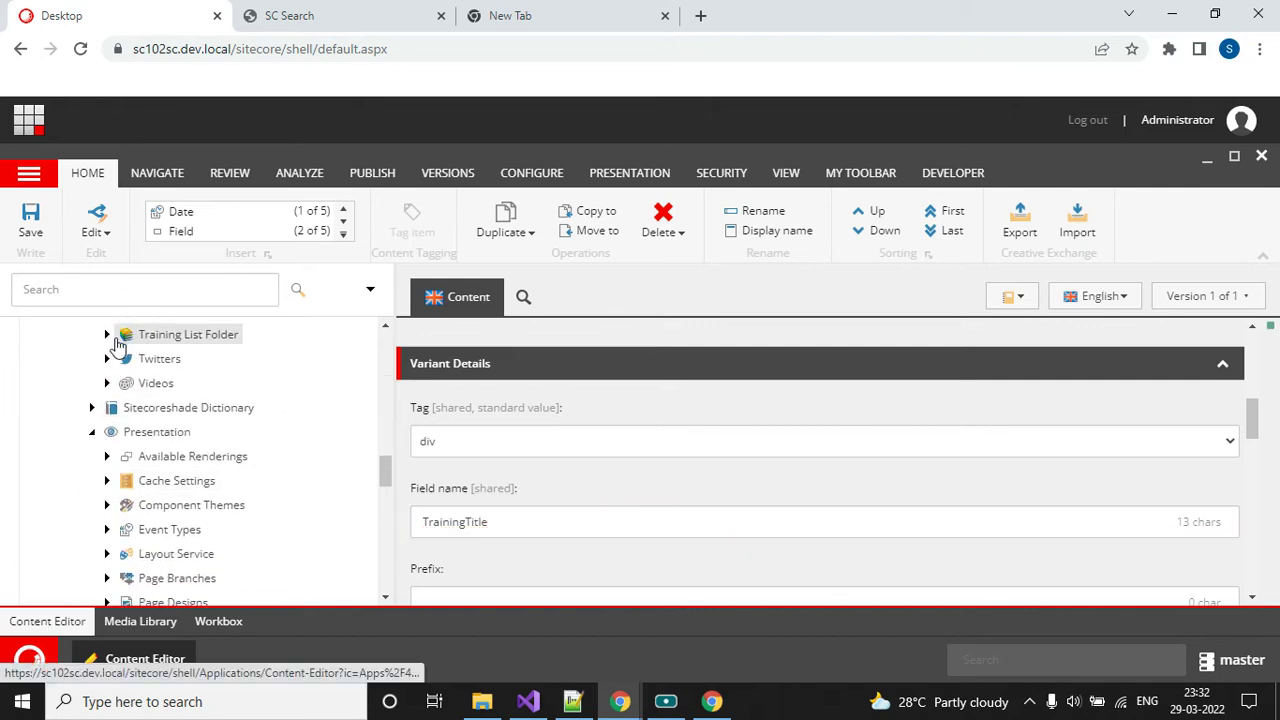
left_click(112, 340)
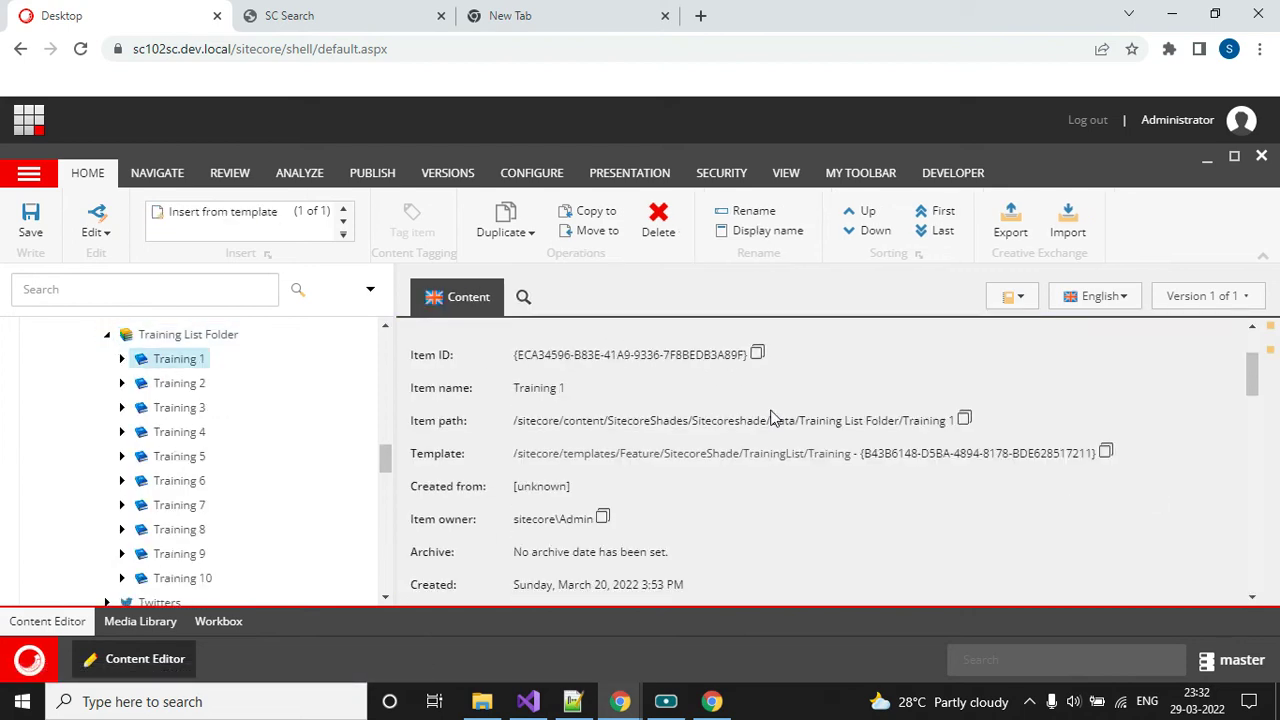
- Examine the Title field in Training 1's Training Details and the template path in its Quick Info
scroll(771, 418, "down", 2)
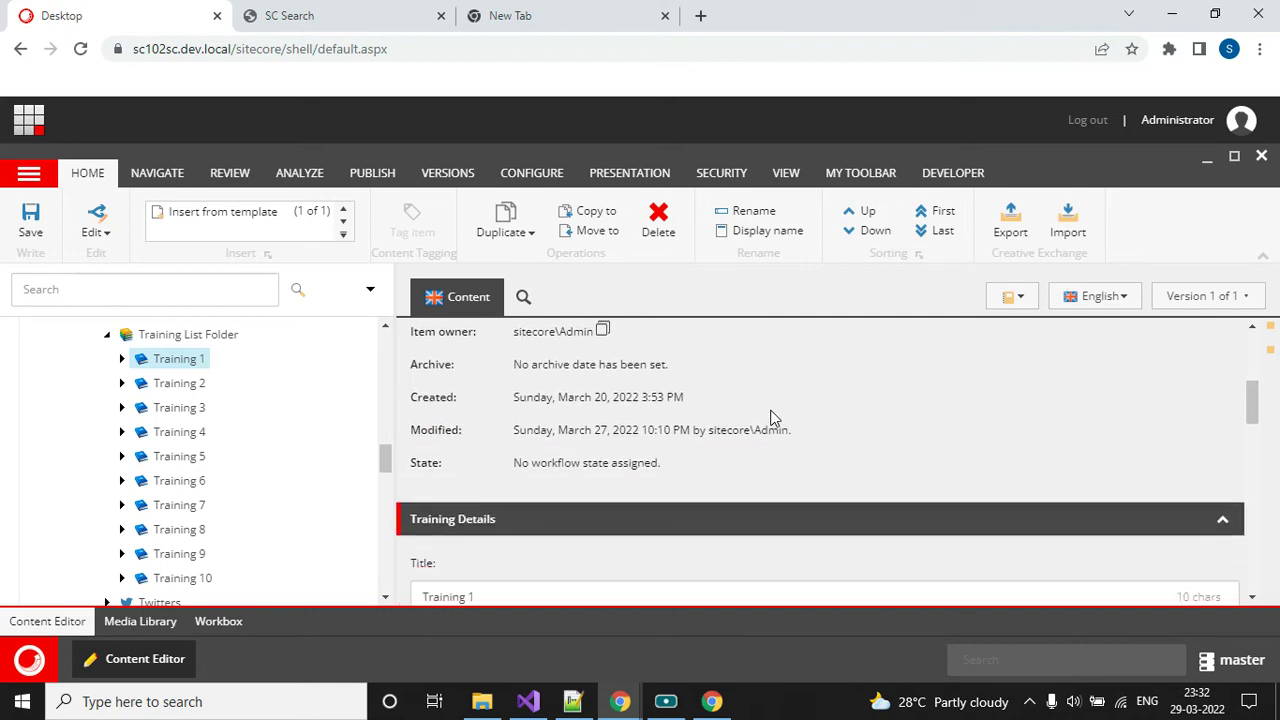
scroll(771, 418, "down", 2)
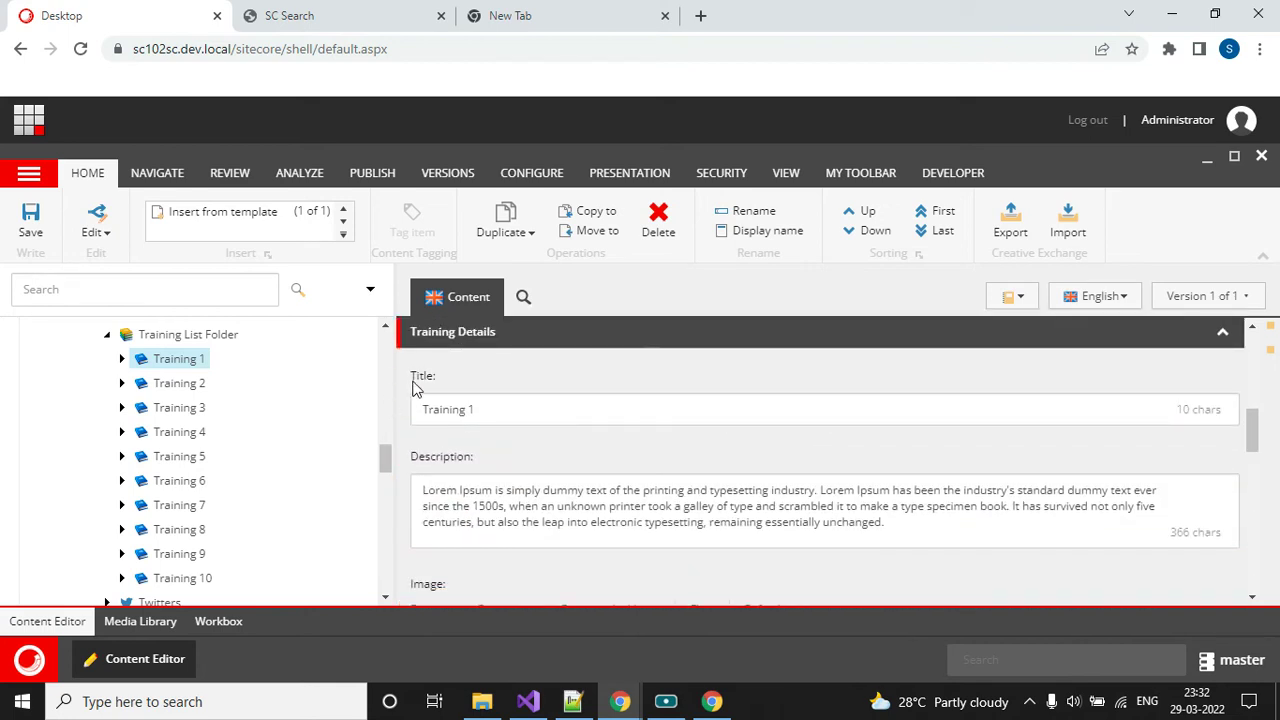
triple_click(416, 389)
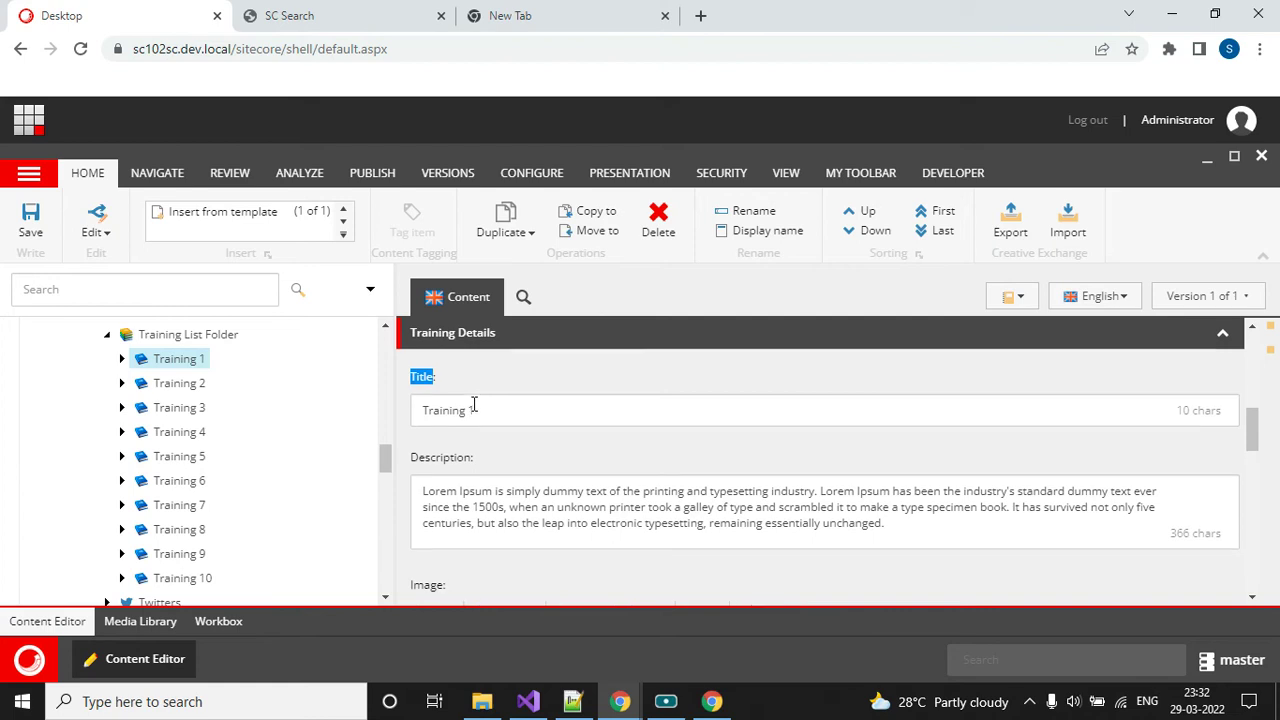
scroll(474, 403, "up", 2)
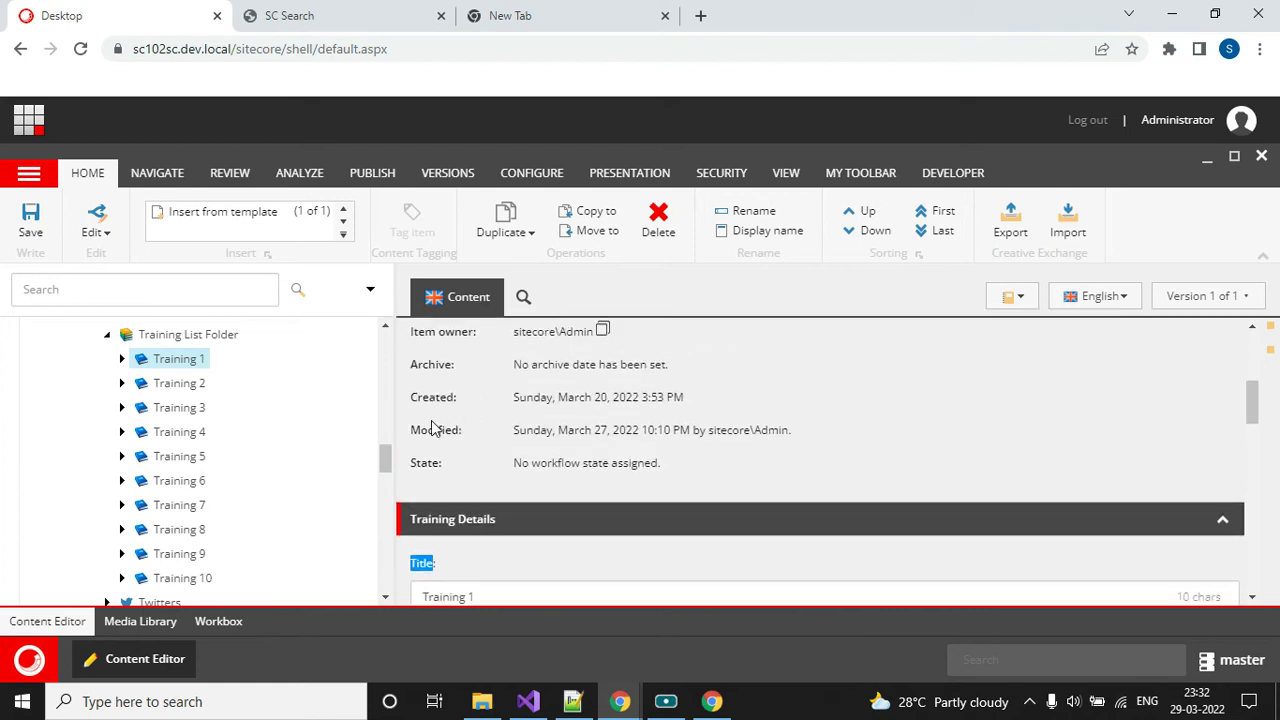
scroll(538, 419, "up", 3)
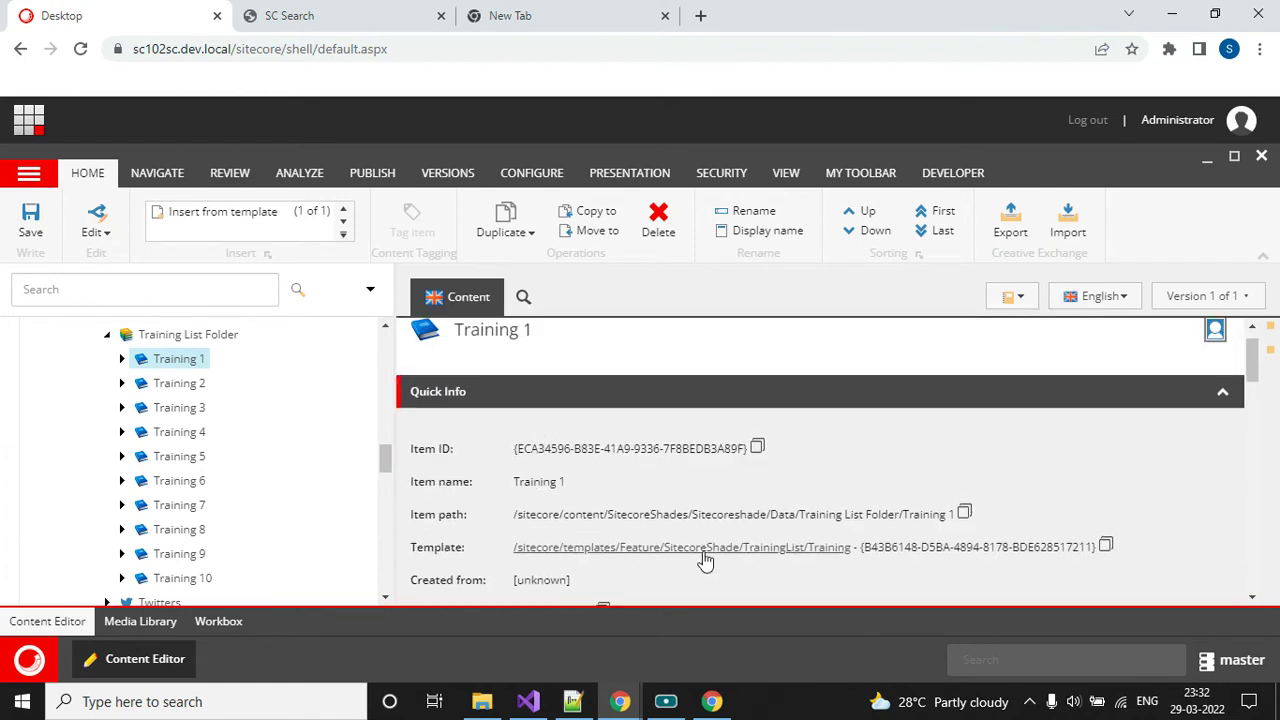
- Open Training 1's Training template in its own window, expand it and its Training Details section, and open the TrainingTitle field
left_click(889, 460)
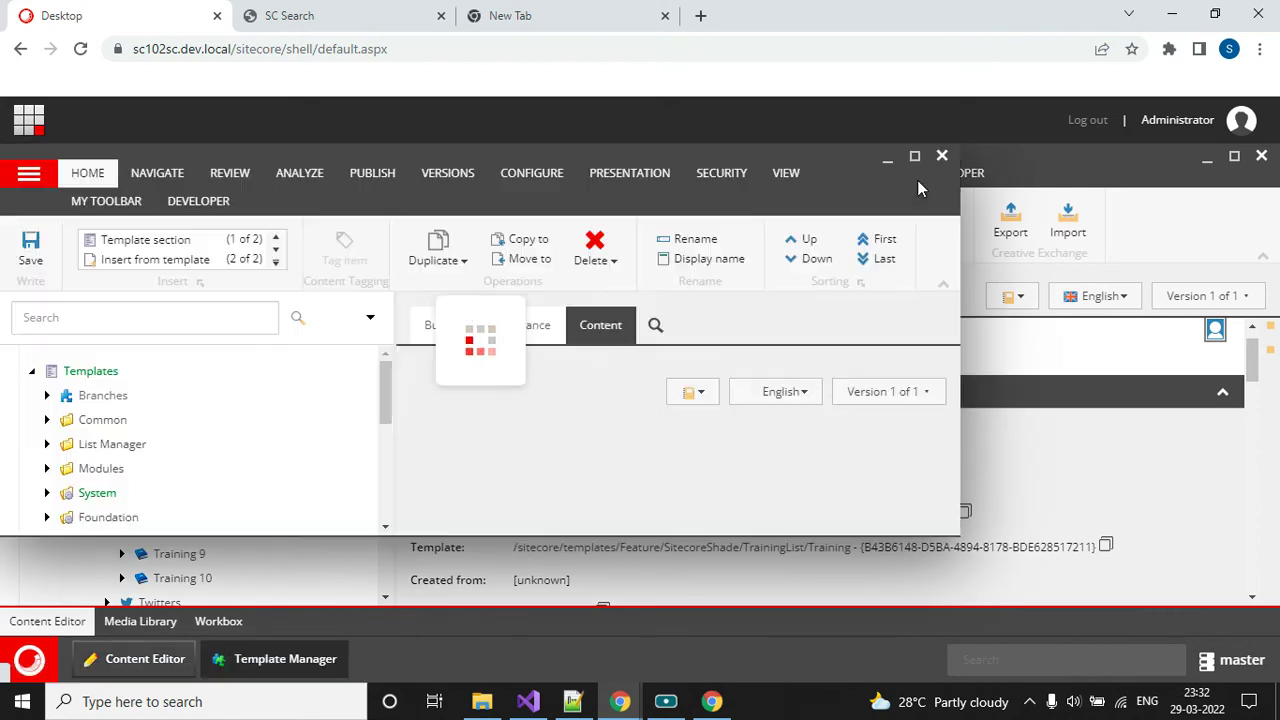
left_click(443, 297)
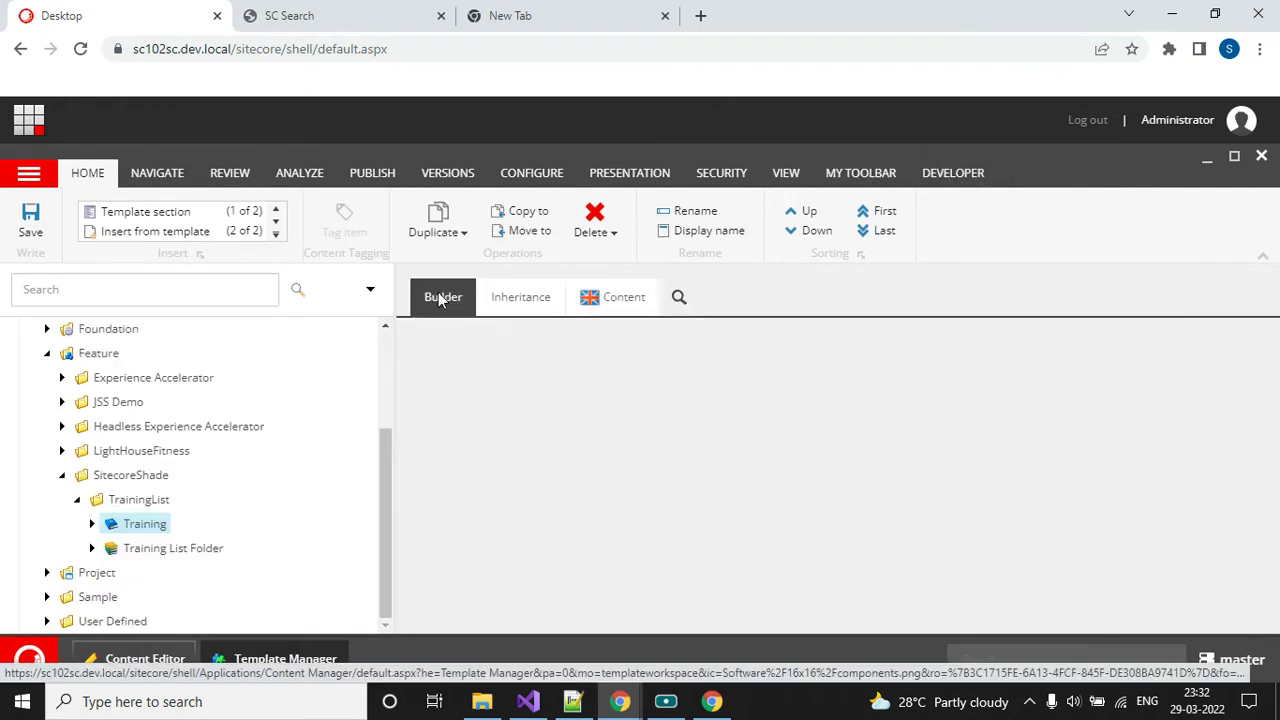
left_click(93, 524)
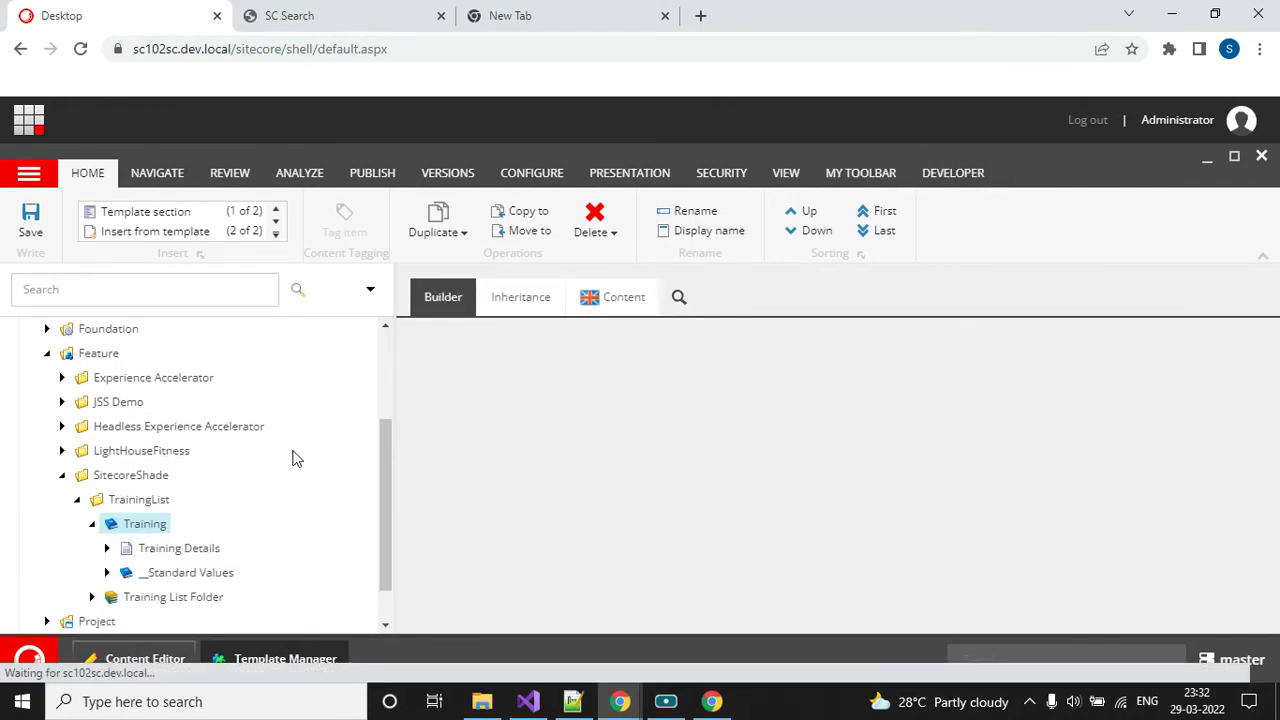
left_click(107, 499)
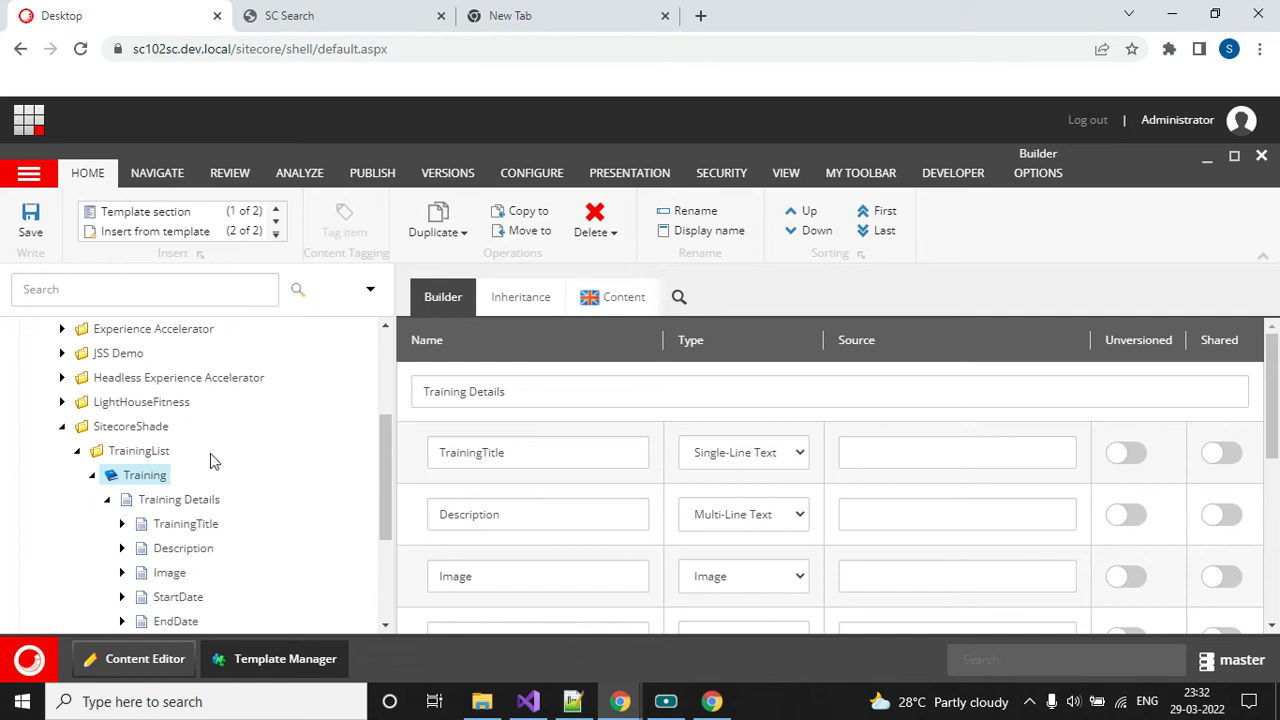
scroll(210, 453, "down", 1)
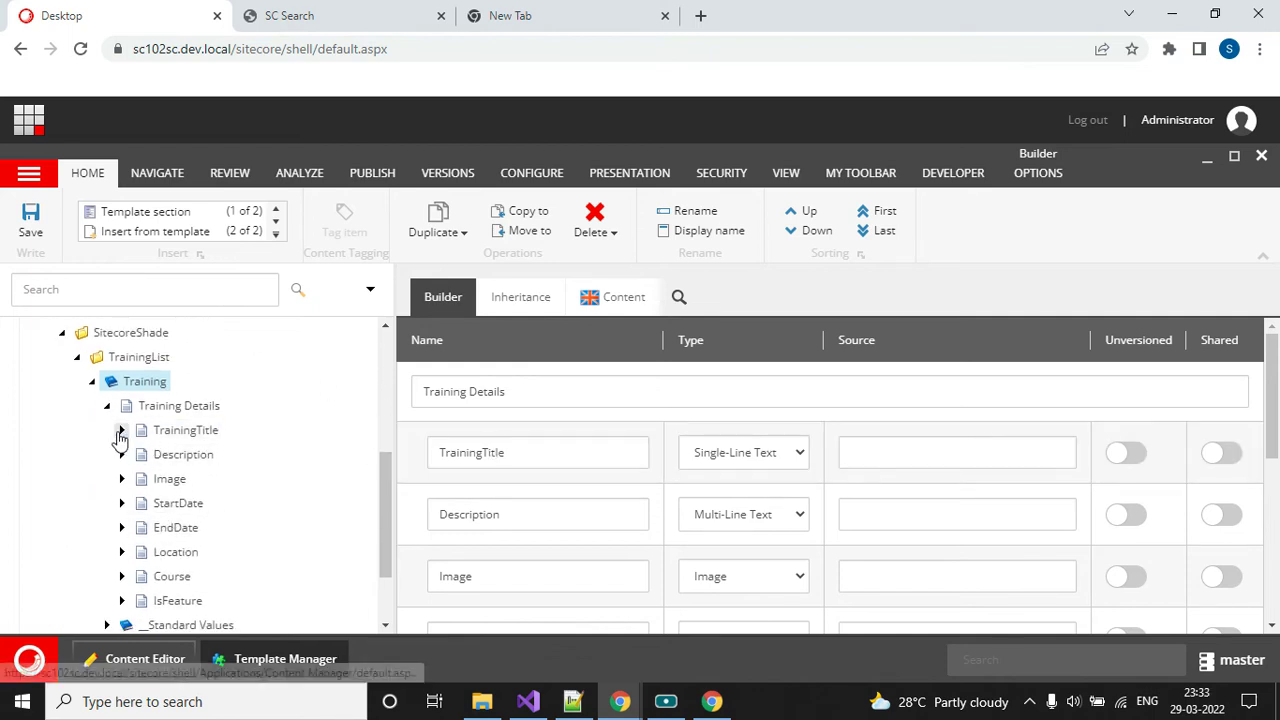
left_click(176, 432)
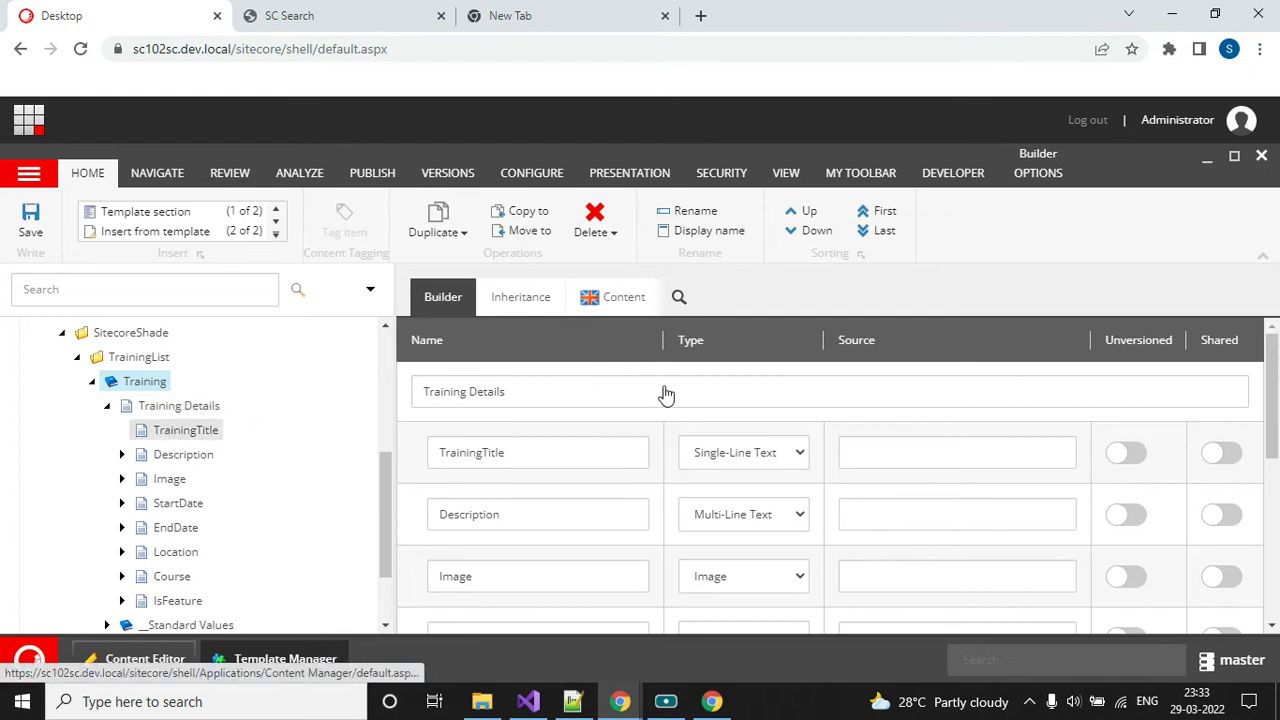
- Examine the TrainingTitle field's display title in its Data section and the field item's own name
scroll(875, 450, "down", 10)
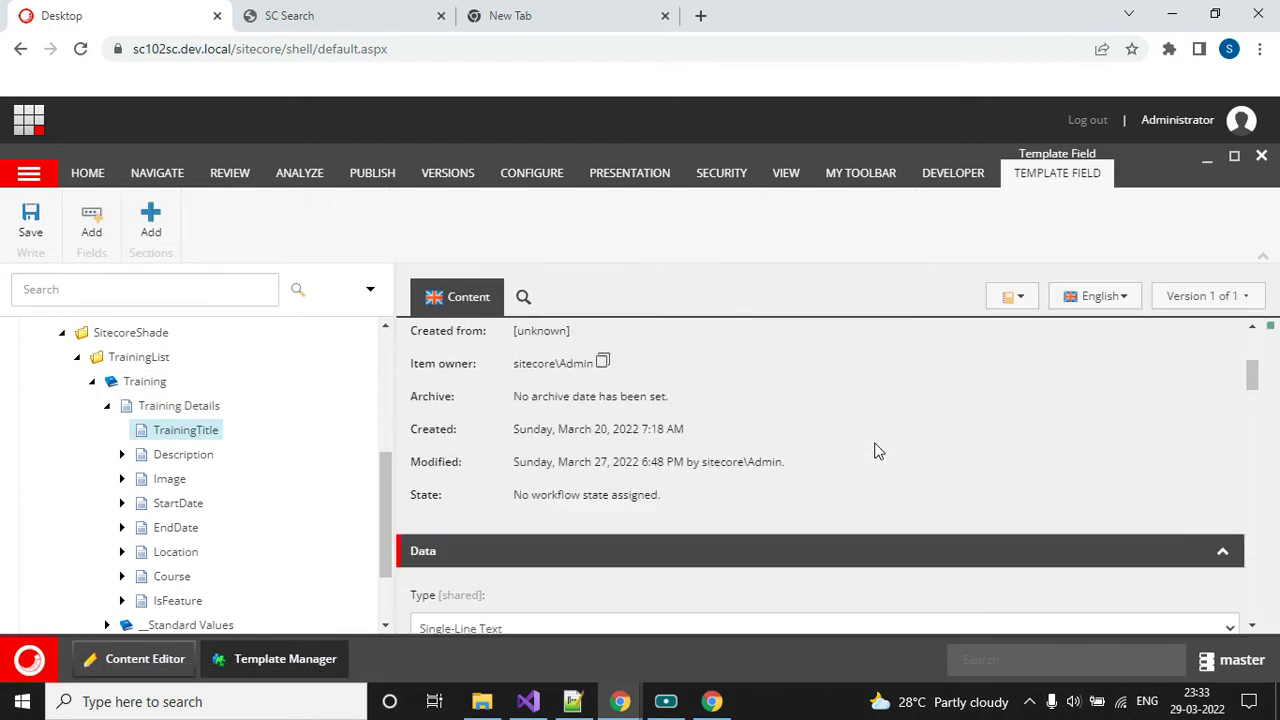
scroll(860, 451, "up", 2)
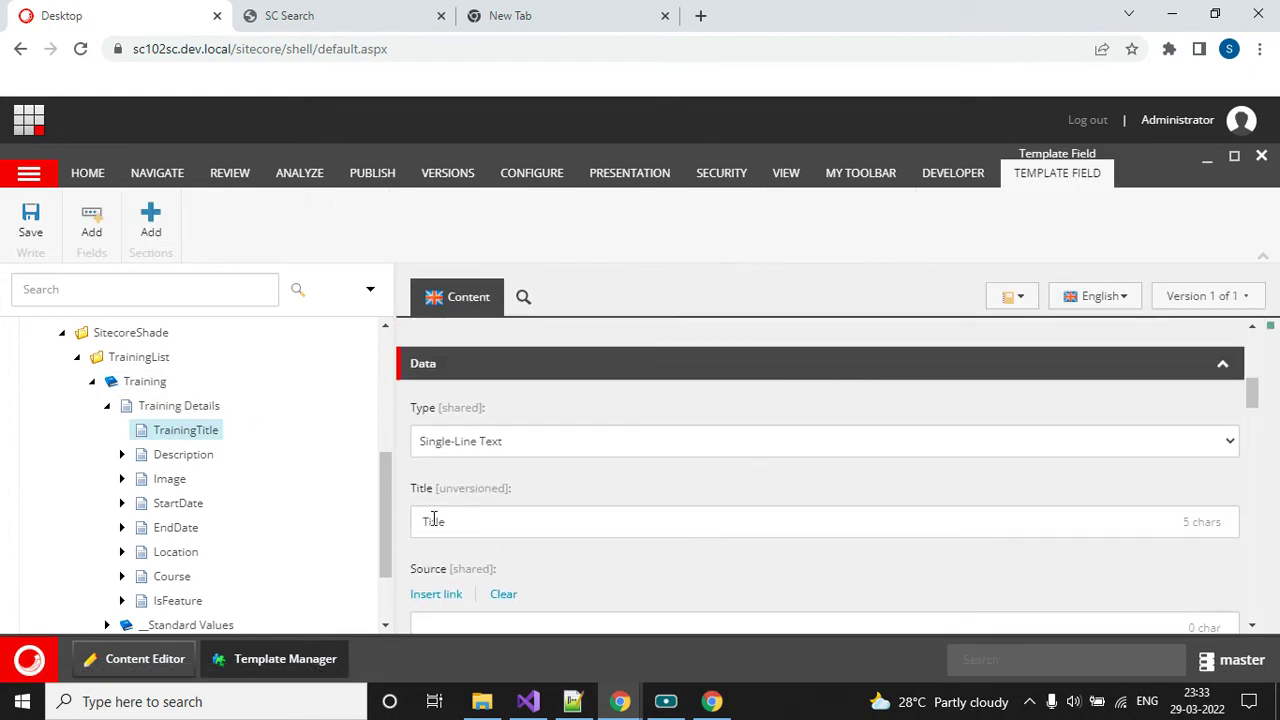
left_click_drag(458, 521, 407, 527)
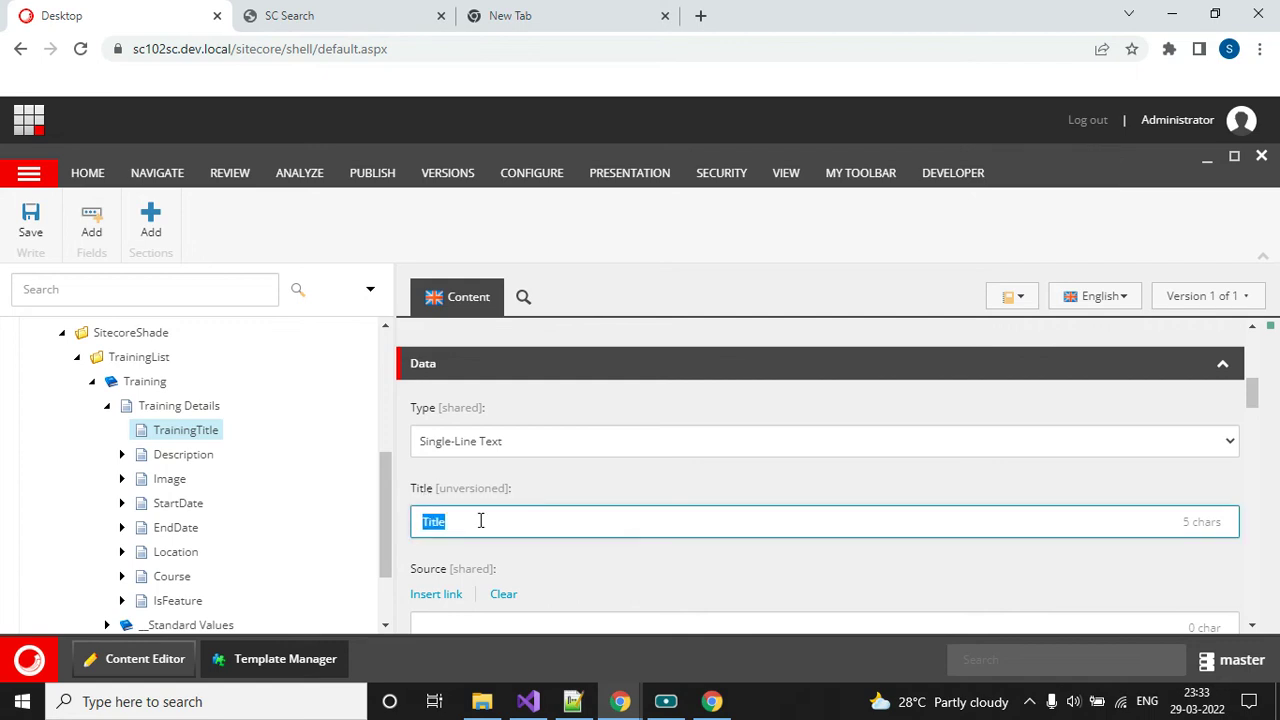
scroll(598, 505, "up", 8)
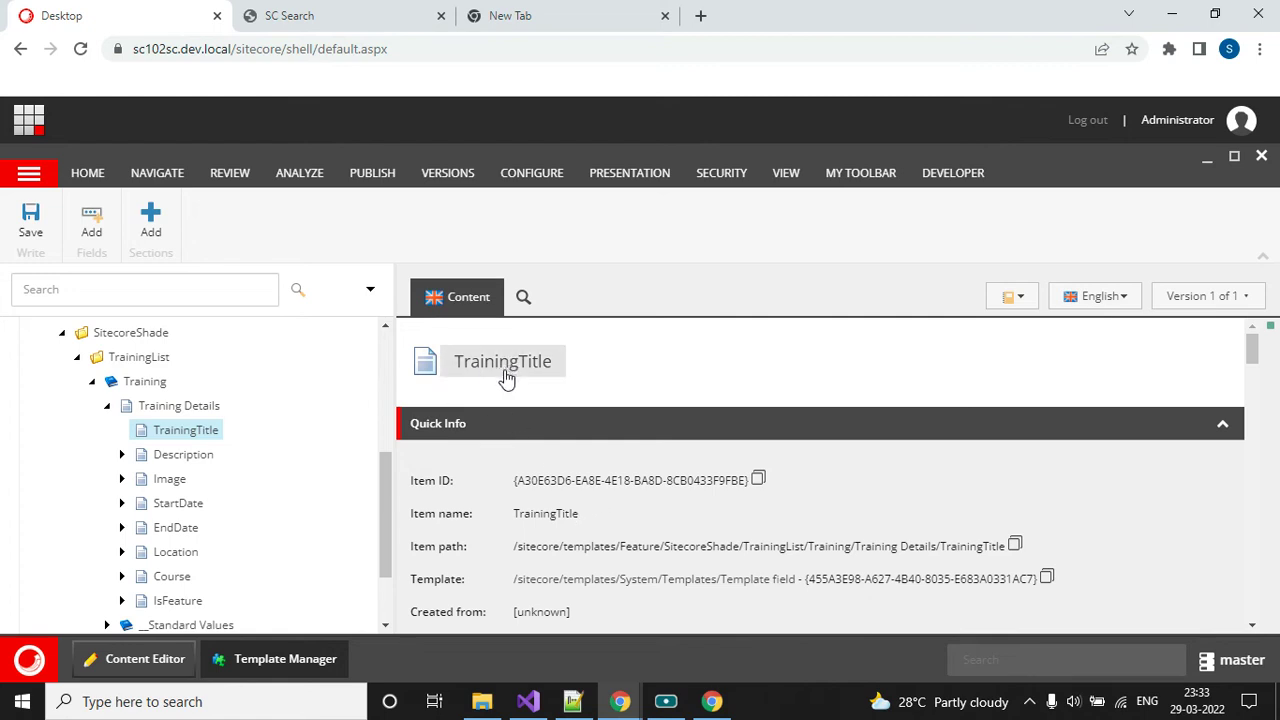
- Return to the Content Editor and locate the Search Box's Training variant with its Title item in the content tree
left_click(166, 655)
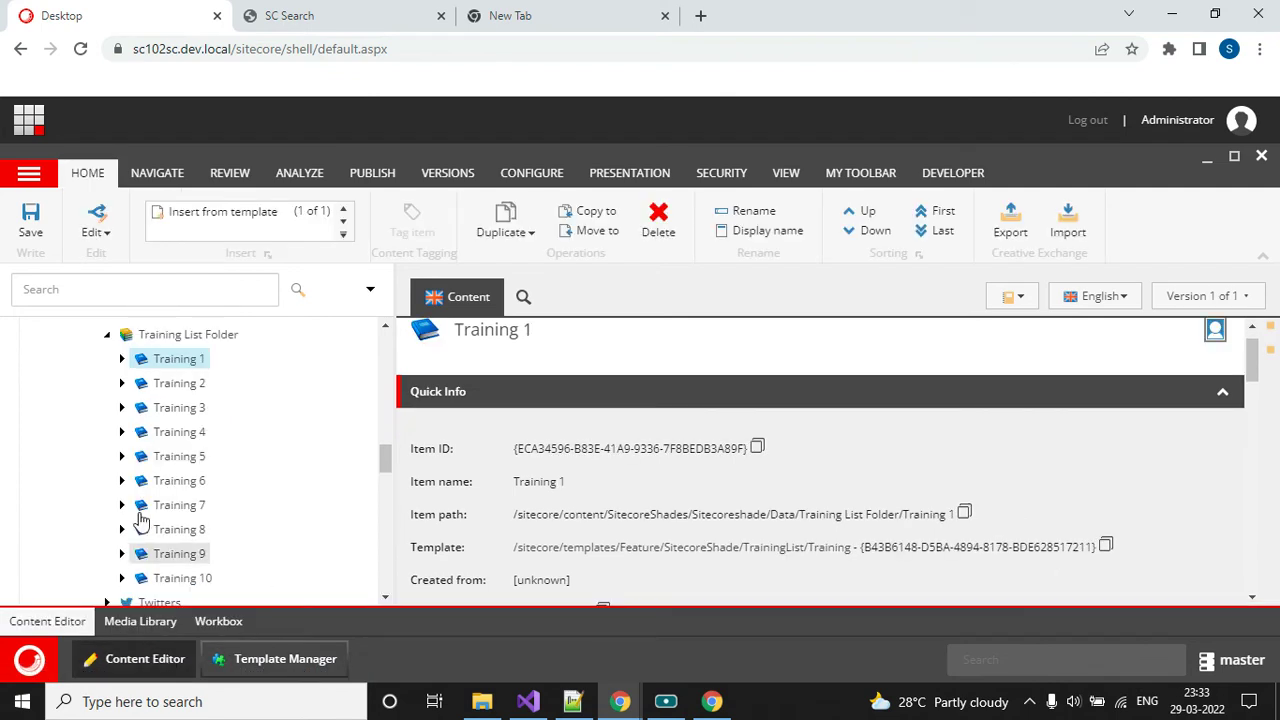
scroll(171, 451, "down", 10)
scroll(277, 481, "down", 4)
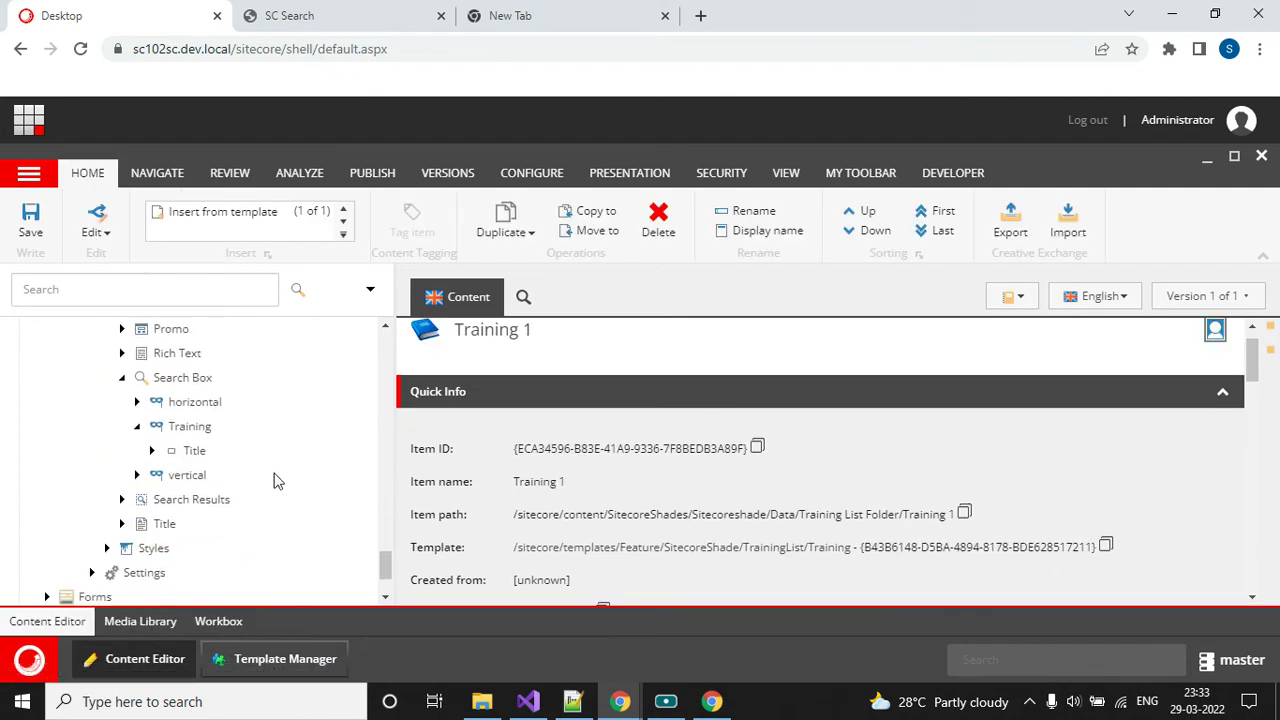
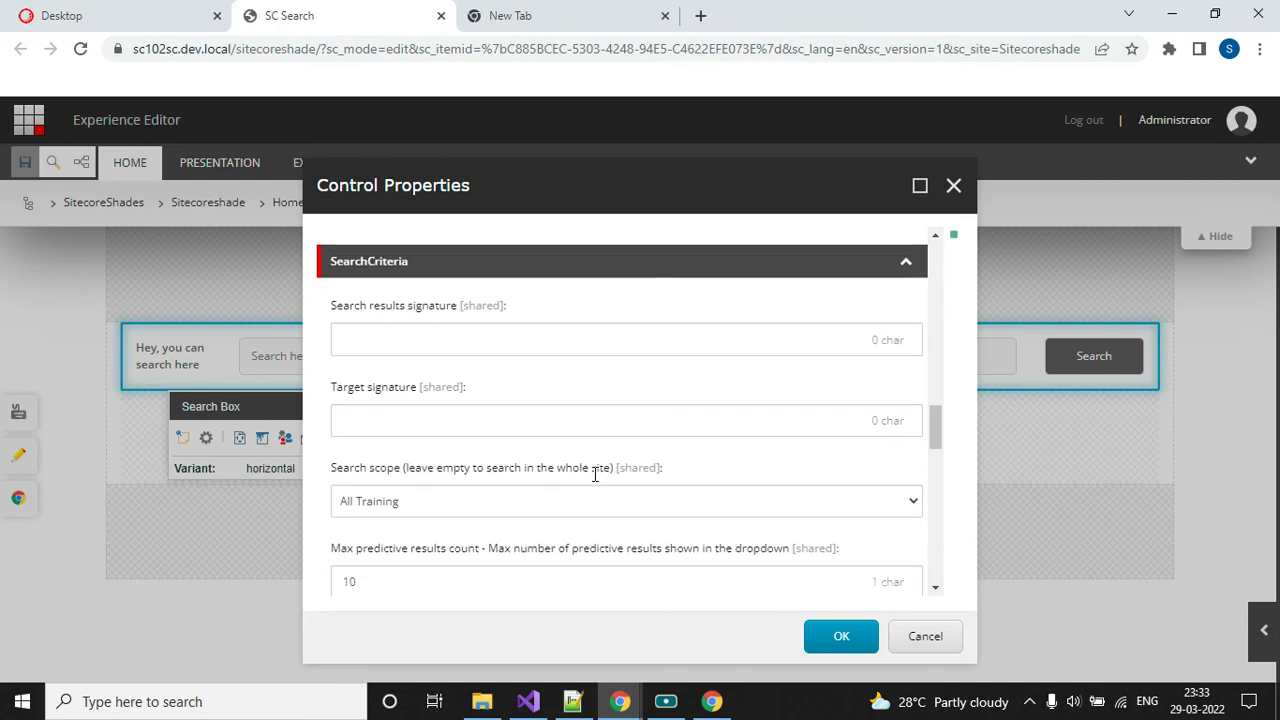
- Review the Search Box's search criteria: search scope, maximum predictive results, search result page, suggestions mode and number of characters triggering suggestions
scroll(595, 476, "down", 1)
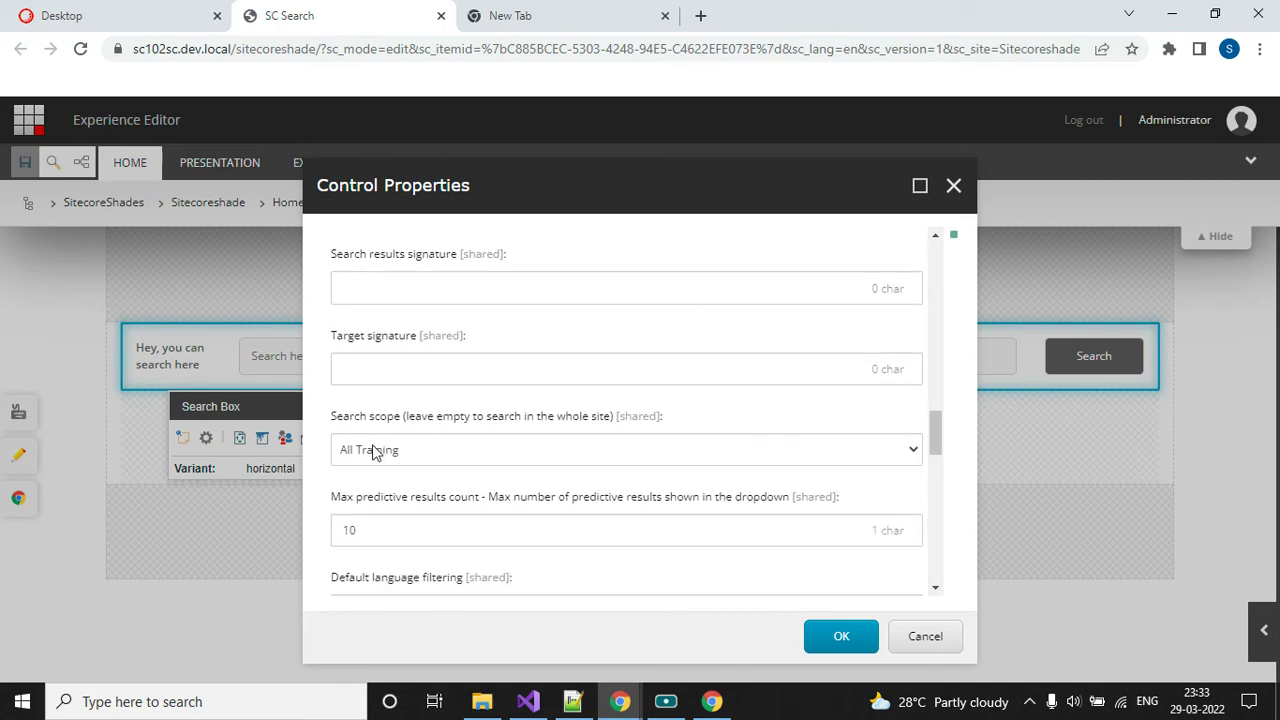
scroll(490, 430, "down", 1)
scroll(492, 430, "down", 1)
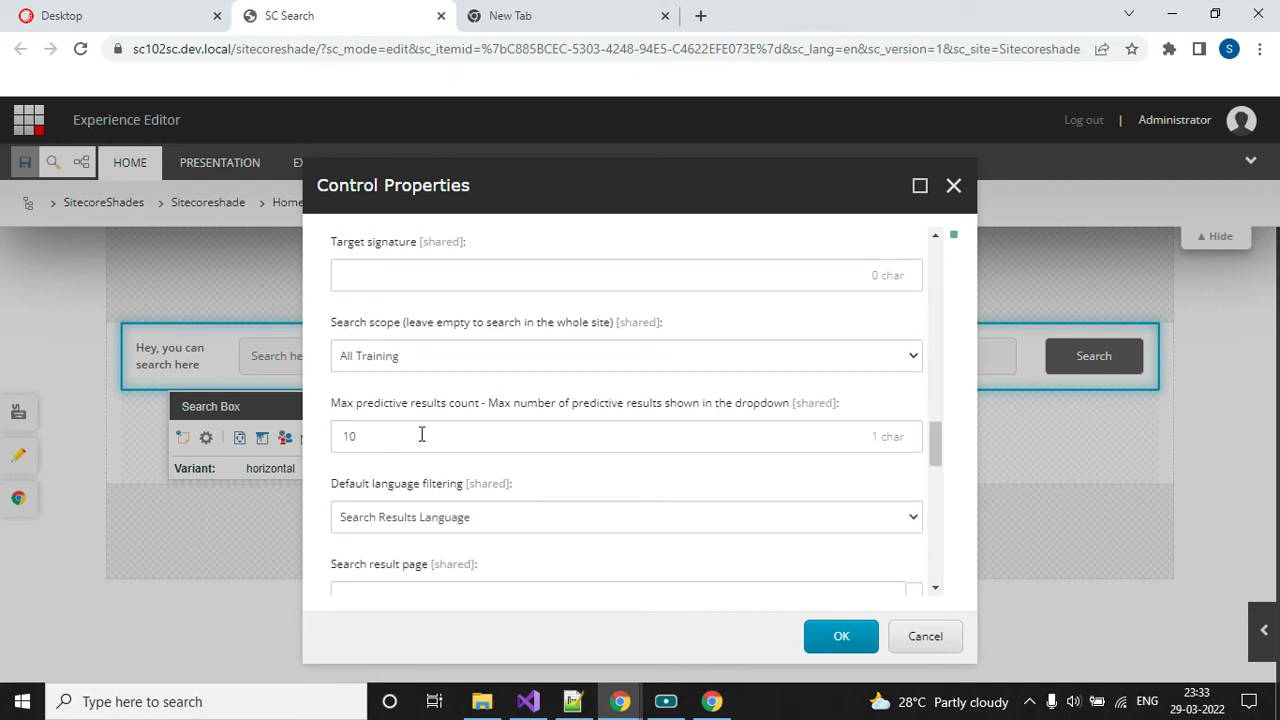
left_click_drag(420, 436, 345, 436)
left_click(420, 436)
scroll(632, 352, "down", 4)
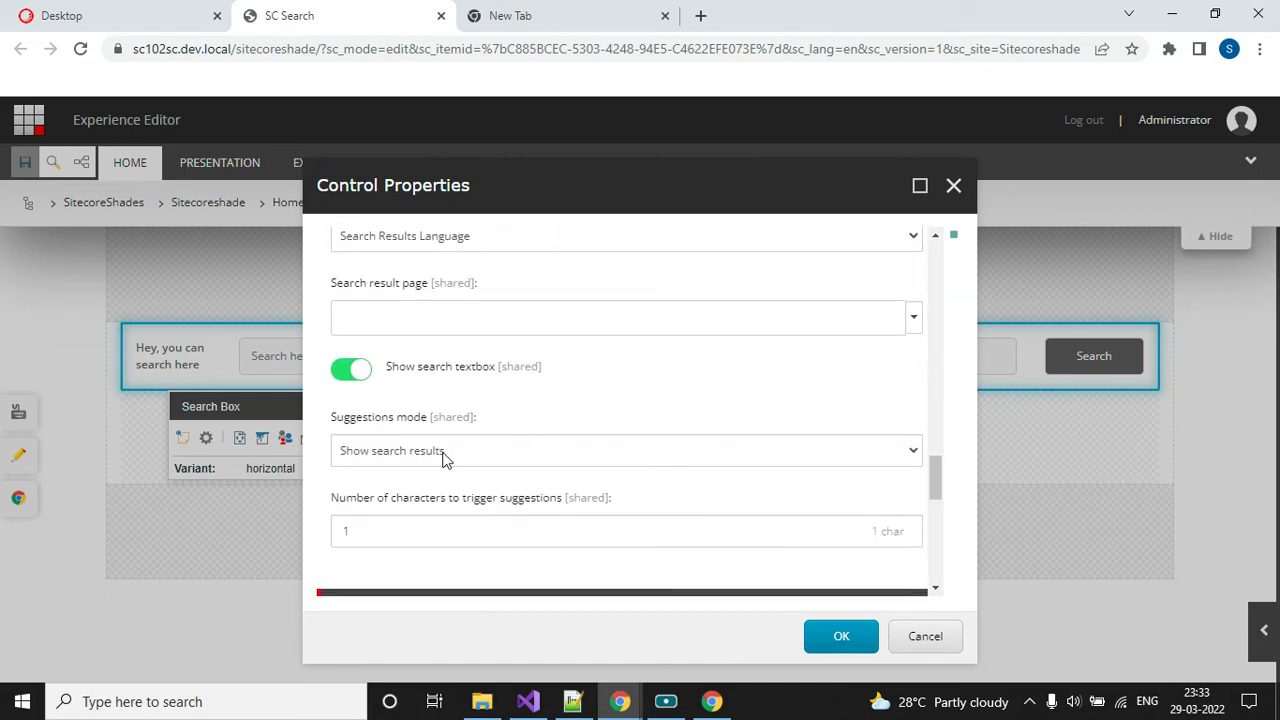
scroll(395, 393, "up", 1)
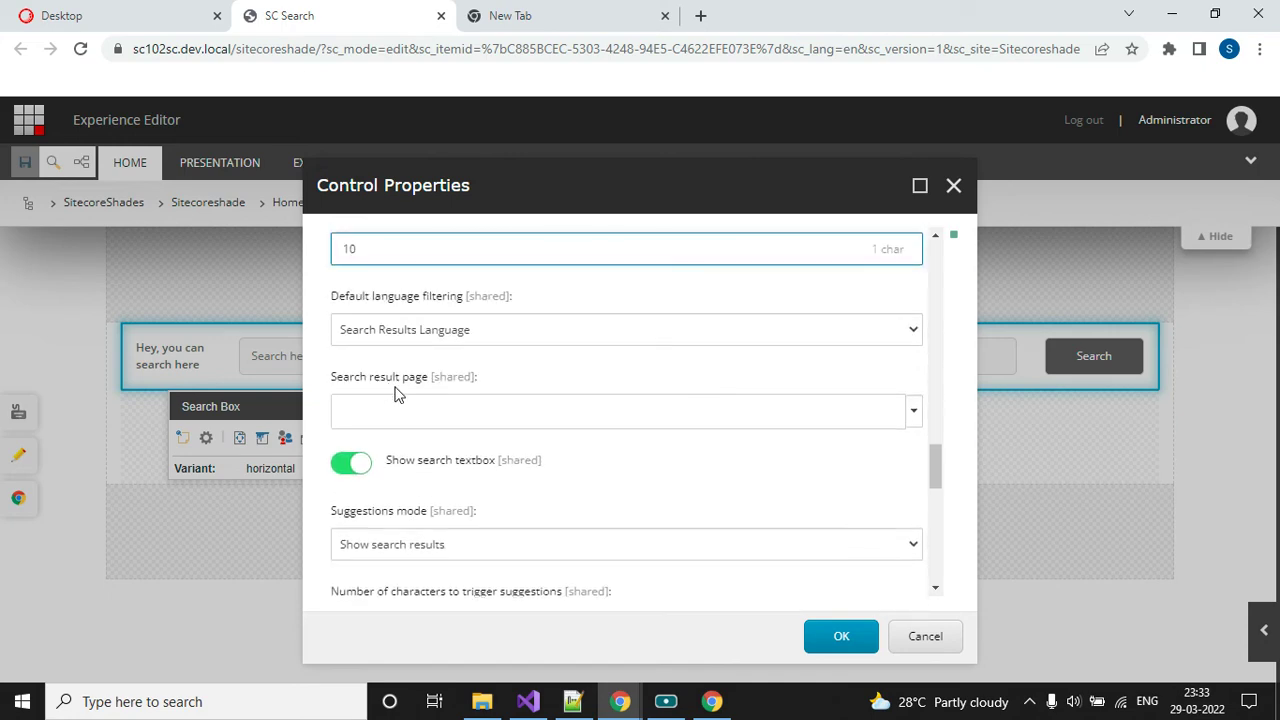
left_click(587, 427)
scroll(589, 426, "down", 1)
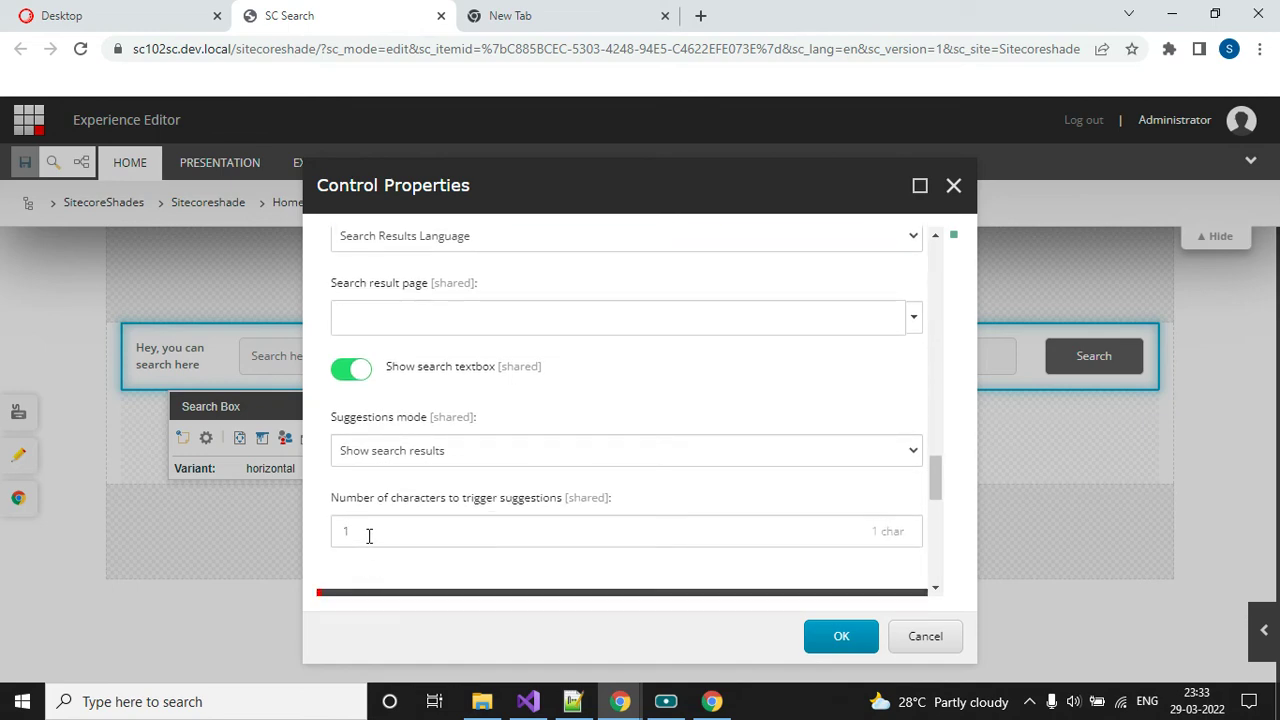
- Check the Search Box's styling variant, accept its control properties and save the SC Search page
scroll(586, 420, "down", 3)
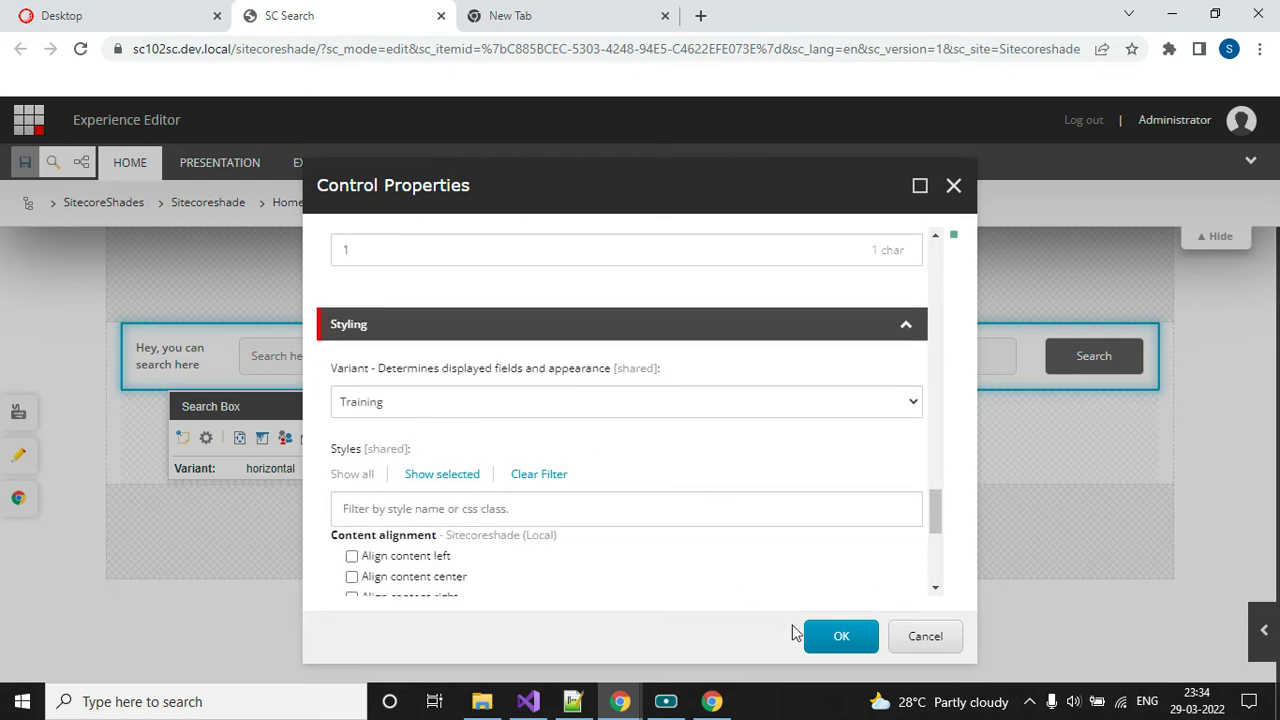
left_click(838, 640)
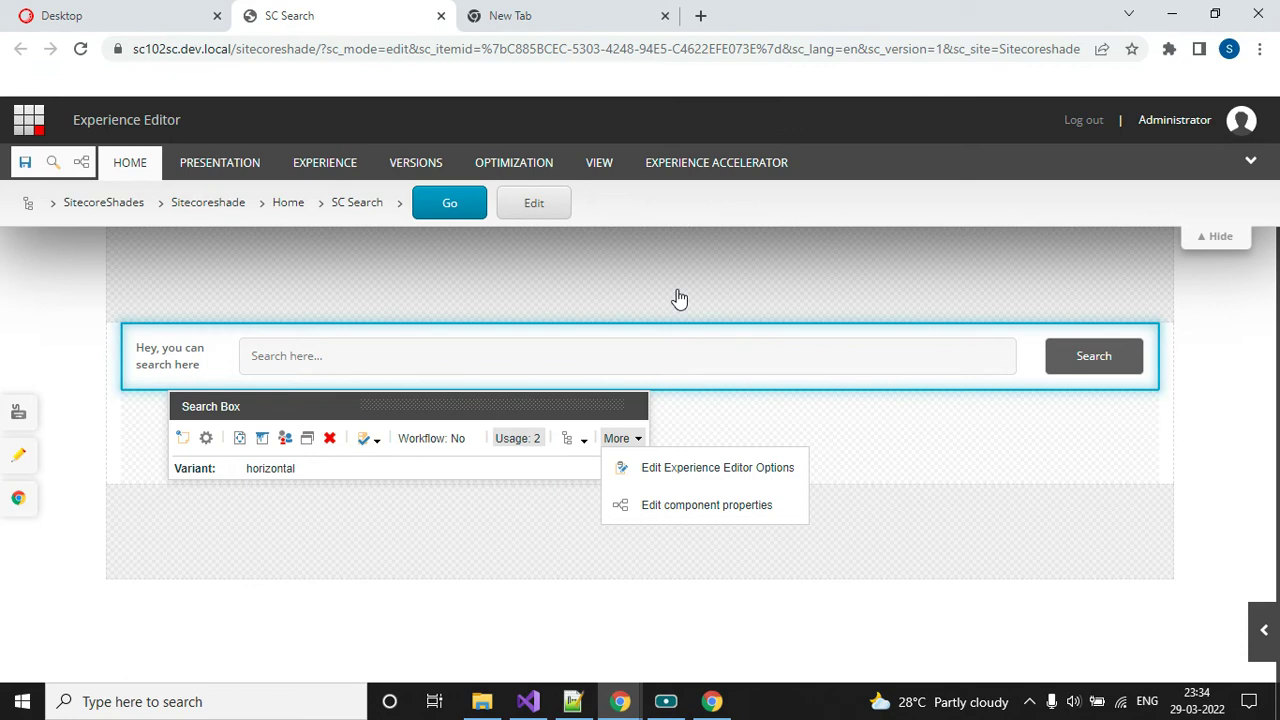
left_click(25, 162)
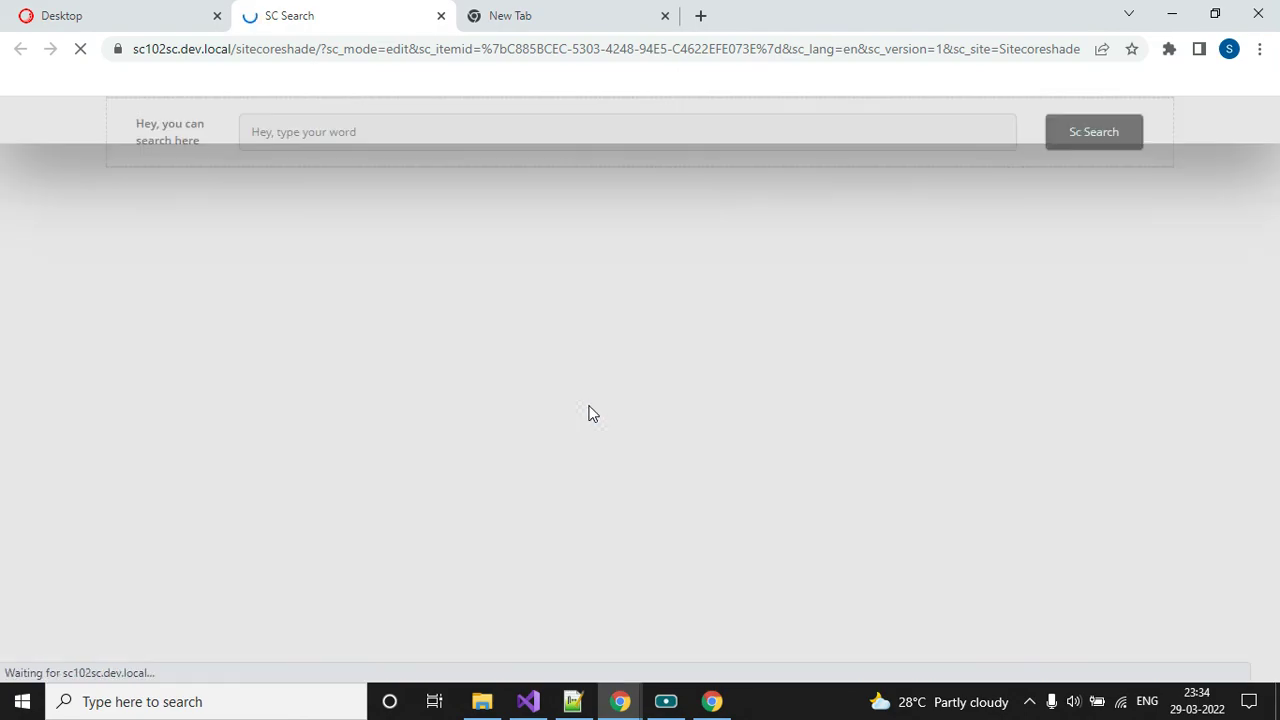
- Switch to the incognito browser window, reload the SC Search page and enter t in its search box
left_click(644, 701)
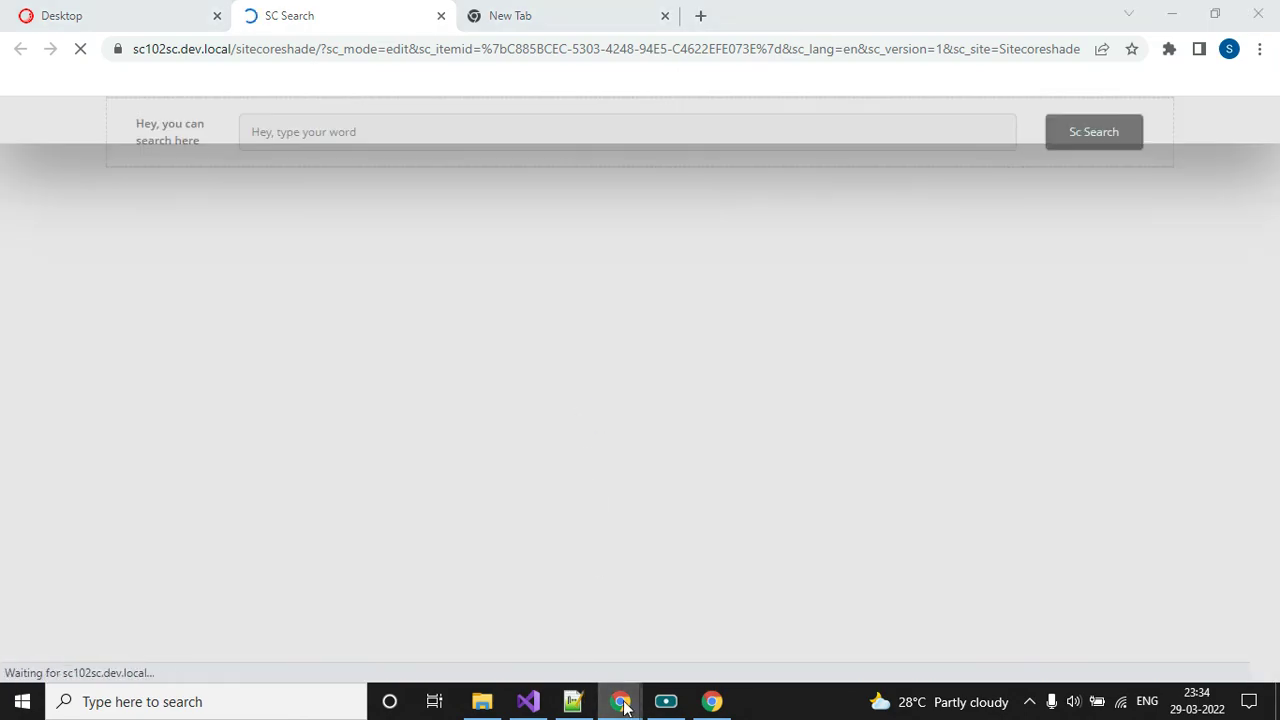
left_click(340, 14)
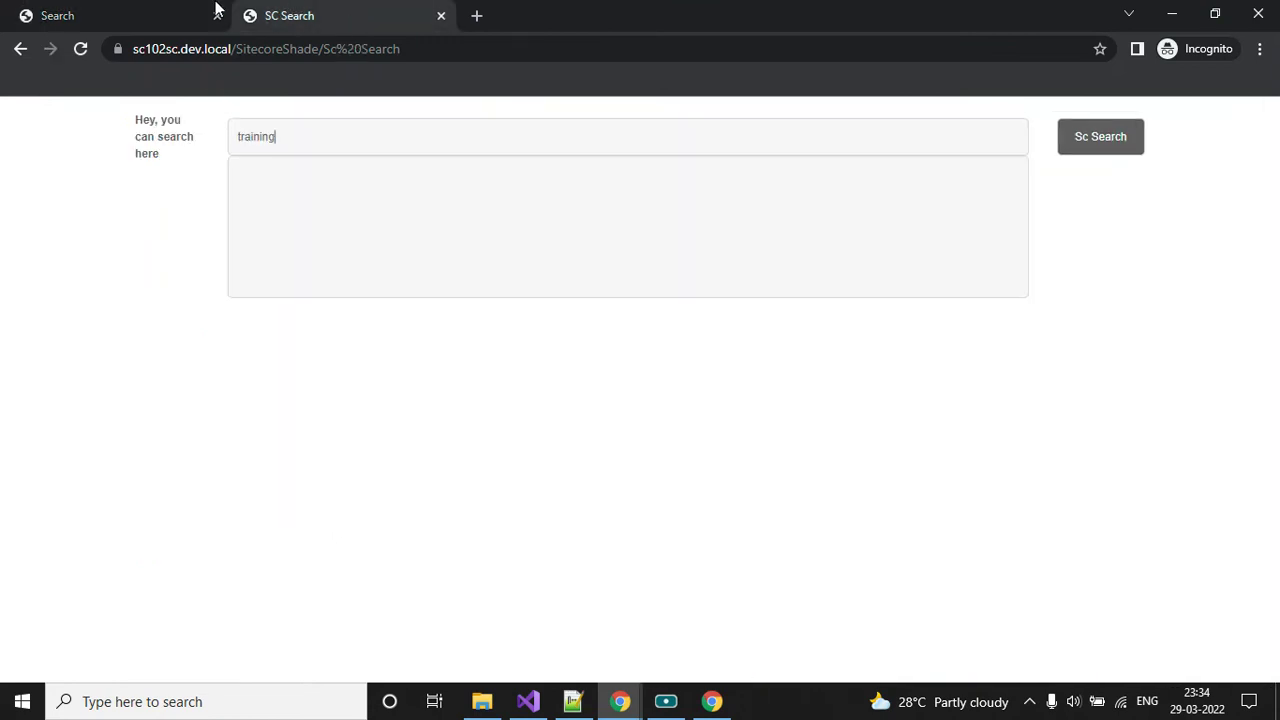
left_click(80, 49)
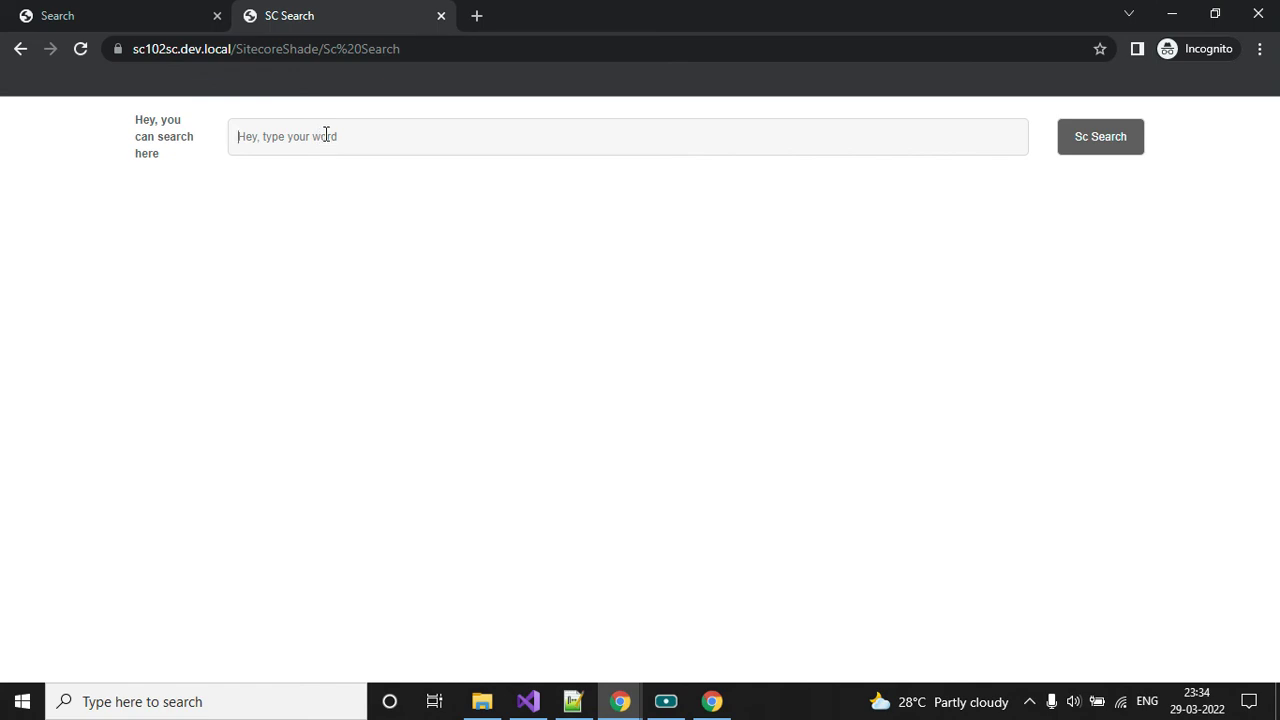
type("t")
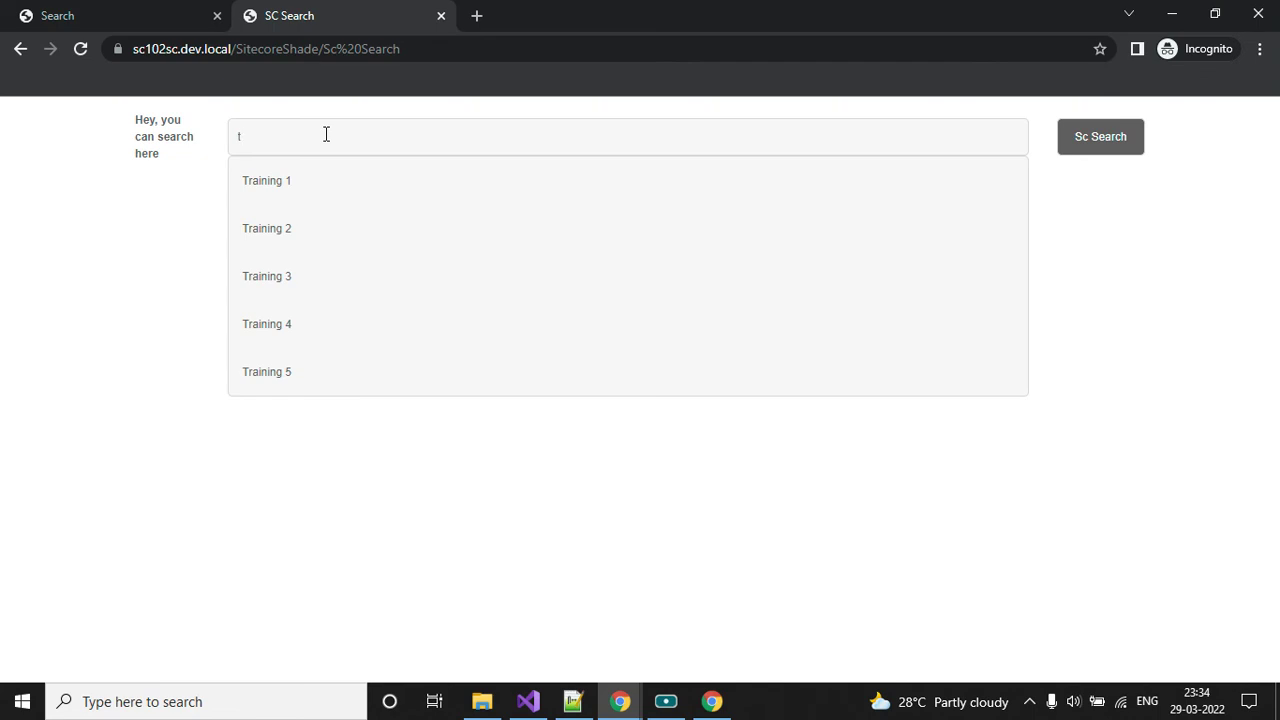
- Test the predictive suggestions with longer terms such as tran, tra and train, and shorten the term back to t
type("rani")
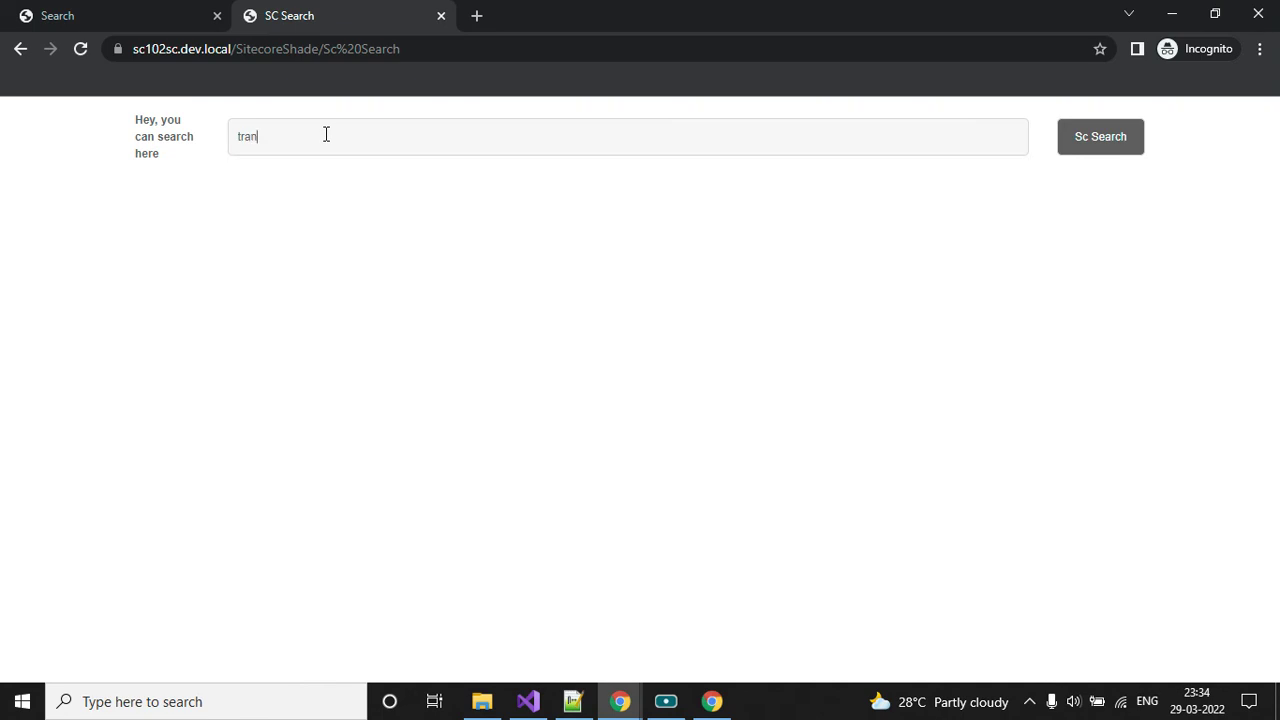
key("BackSpace")
key("BackSpace")
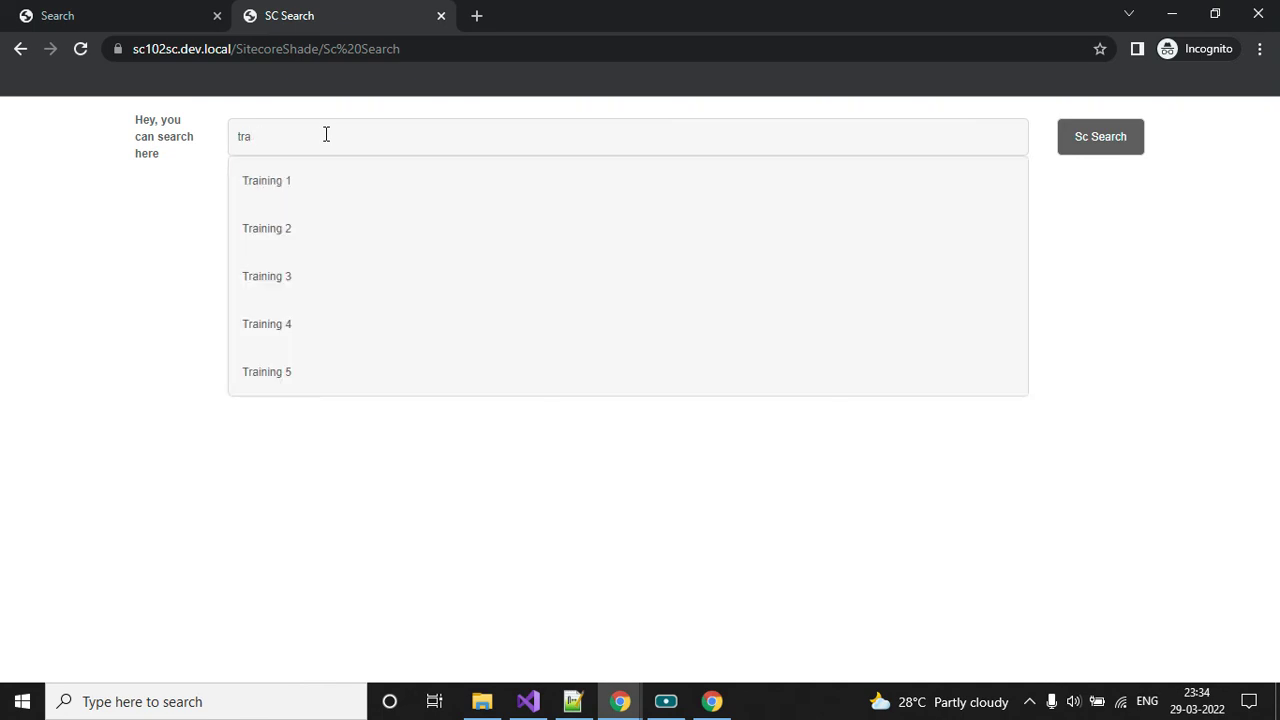
type("in")
key("BackSpace")
key("BackSpace")
key("BackSpace")
key("BackSpace")
key("BackSpace")
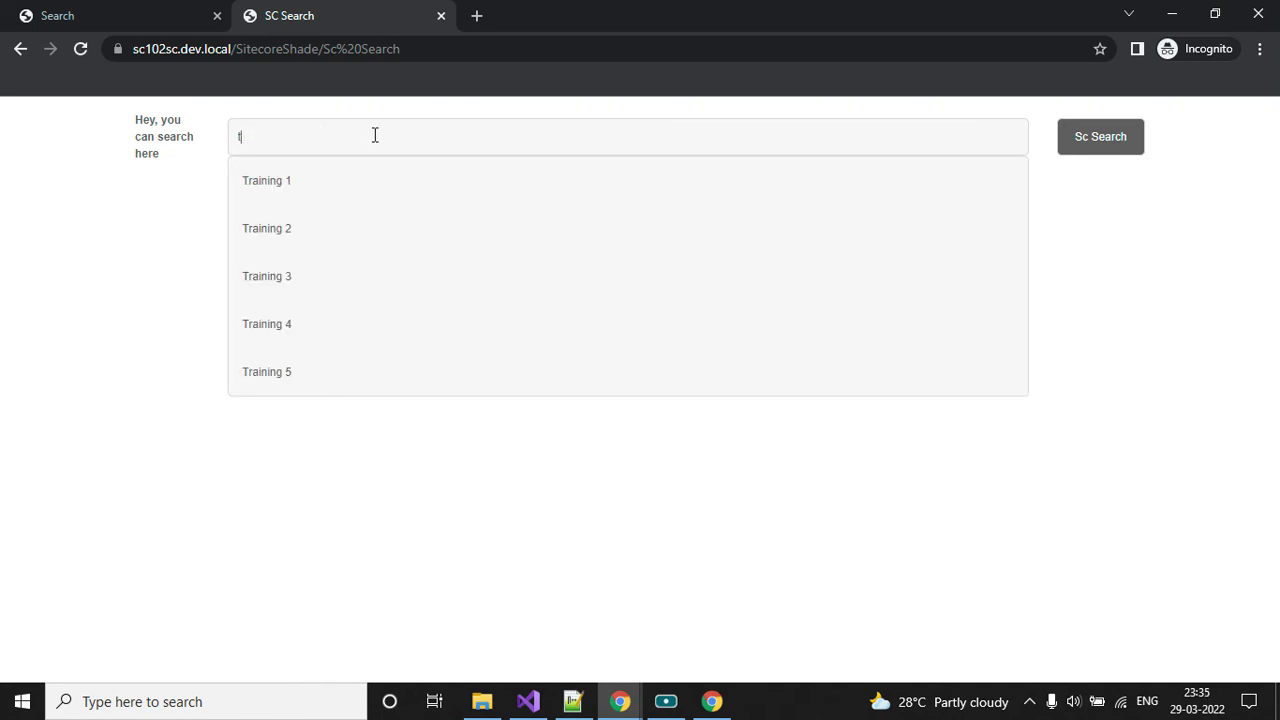